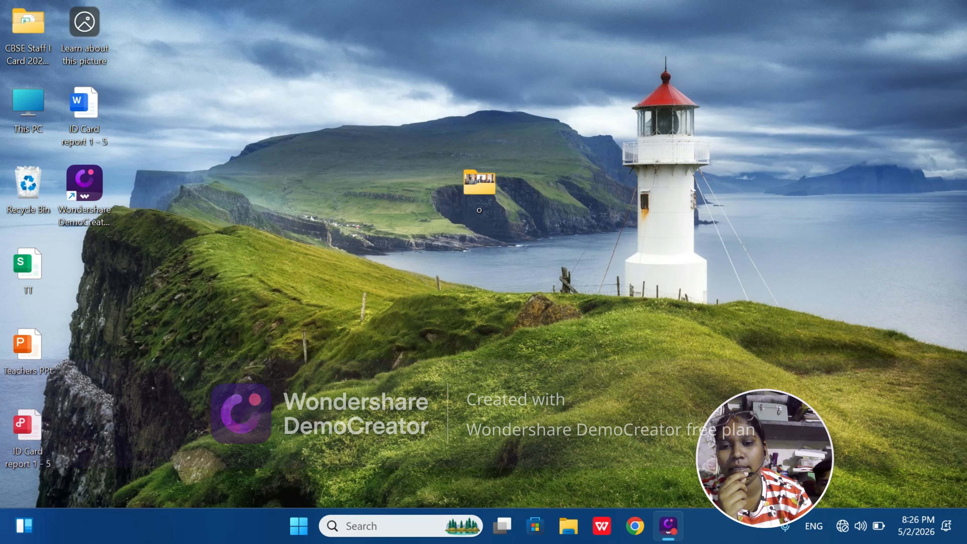
# Search the computer for "excel" and launch the Excel app
pyautogui.click(382, 526)
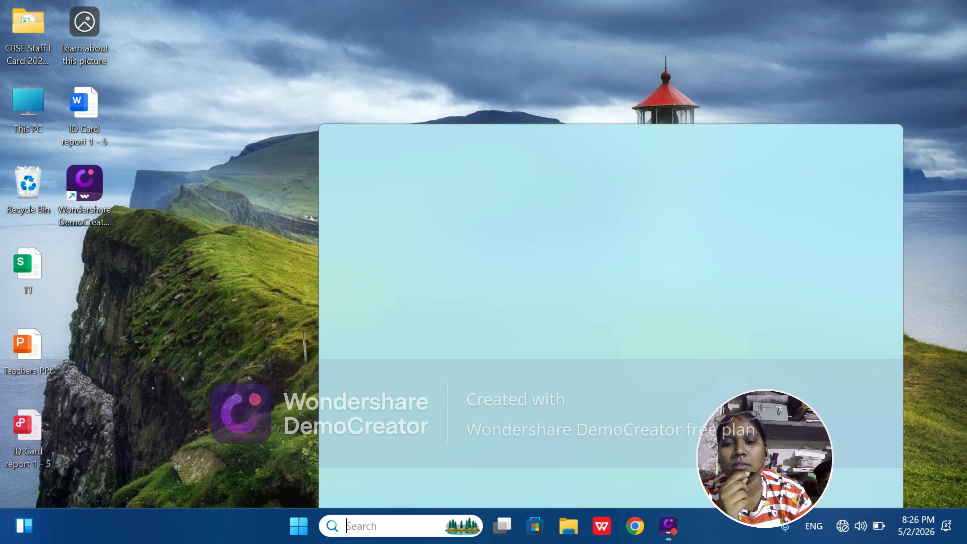
pyautogui.write('e')
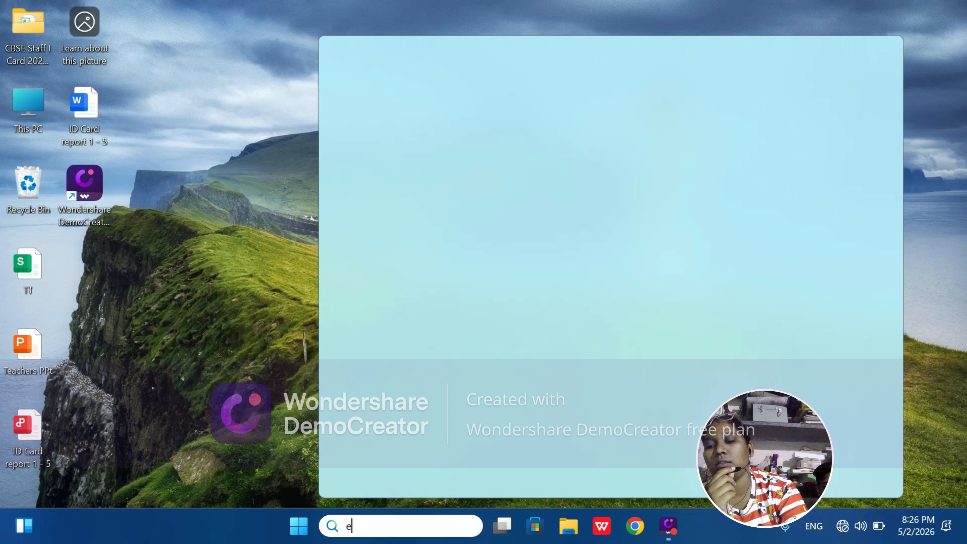
pyautogui.write('xcel')
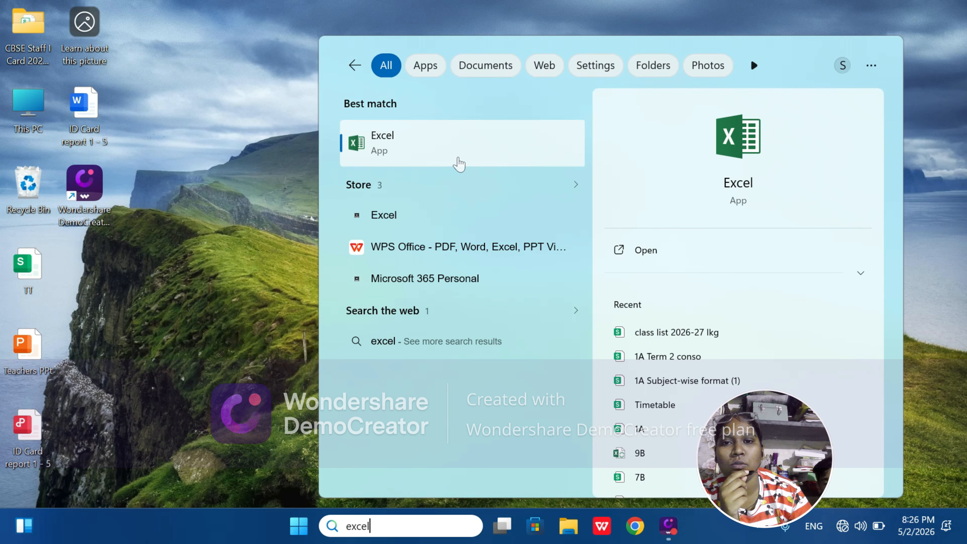
pyautogui.click(439, 150)
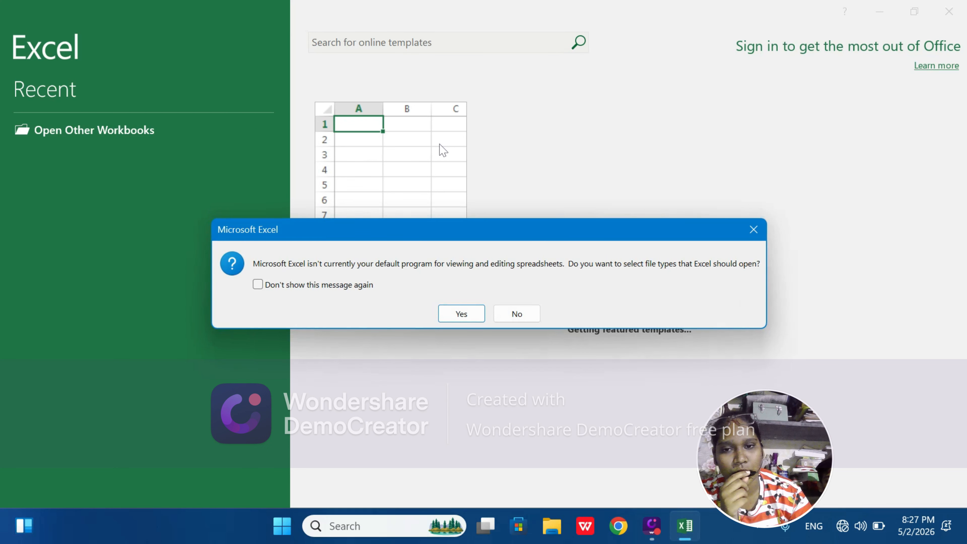
# Dismiss the default-program prompt and create a blank workbook
pyautogui.click(754, 230)
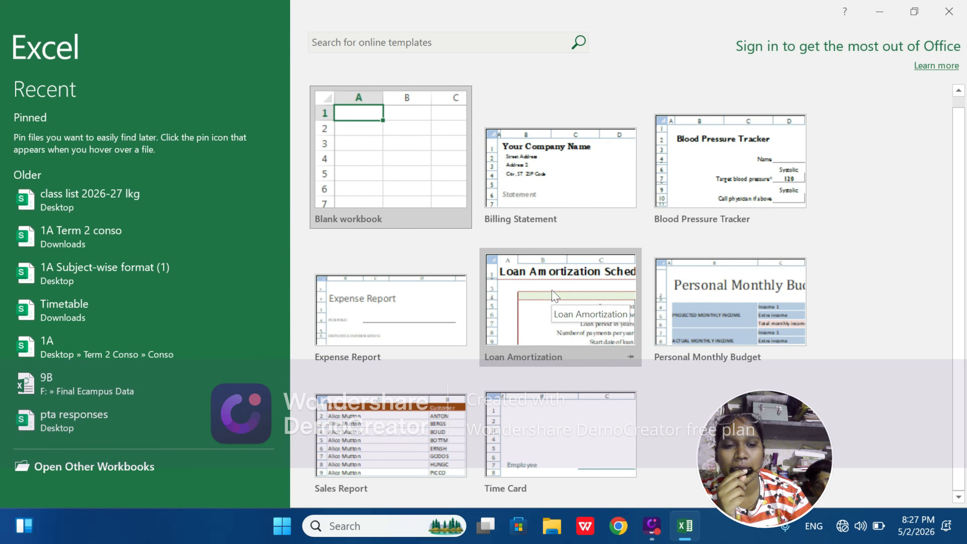
pyautogui.scroll(1, 554, 296)
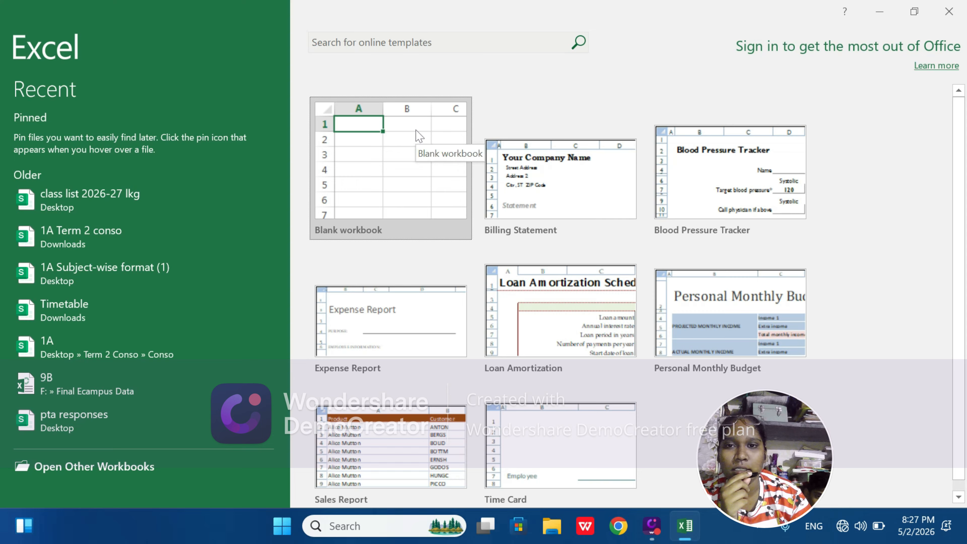
pyautogui.click(394, 167)
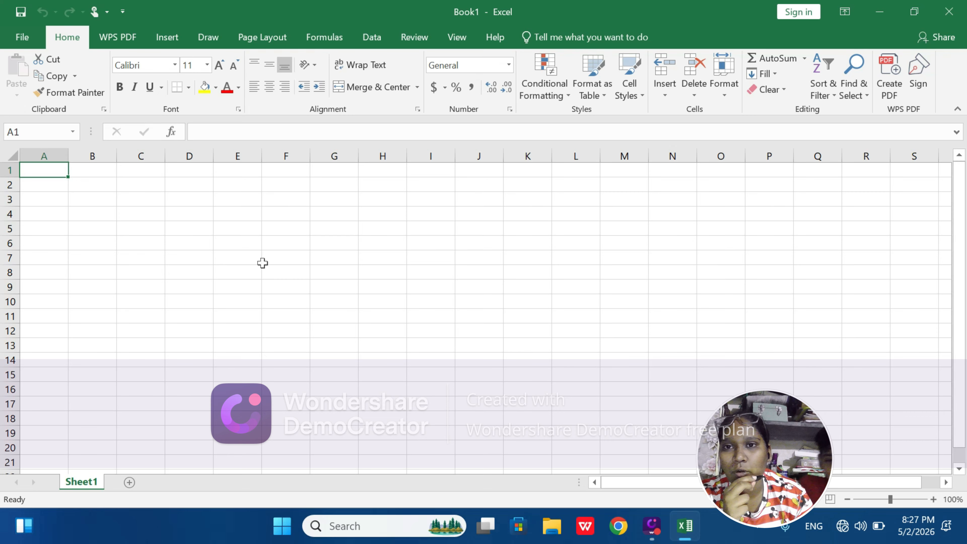
pyautogui.click(191, 233)
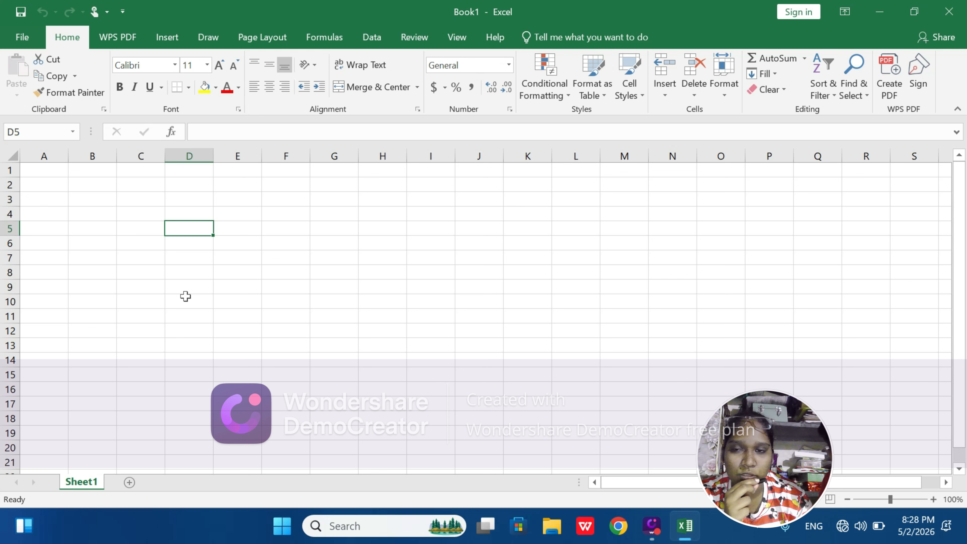
pyautogui.click(189, 286)
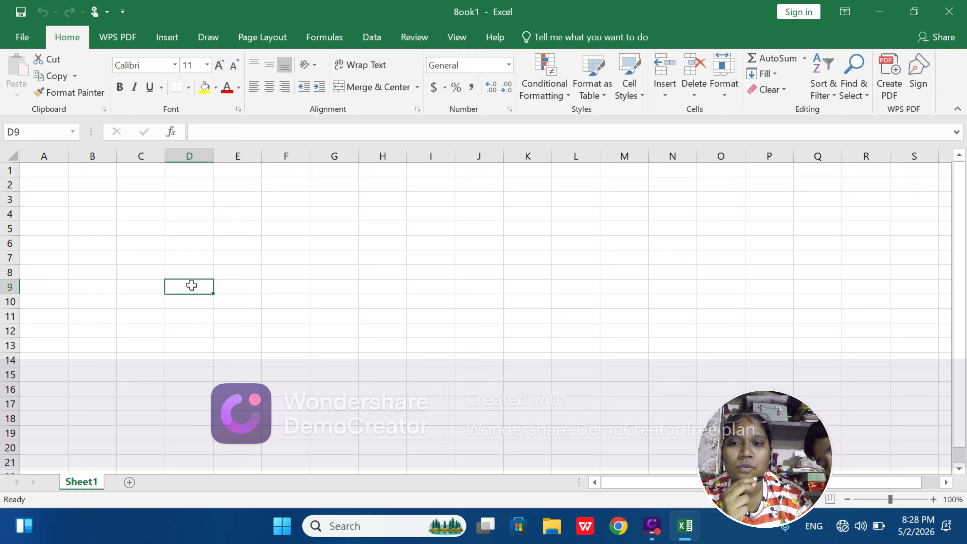
pyautogui.click(301, 278)
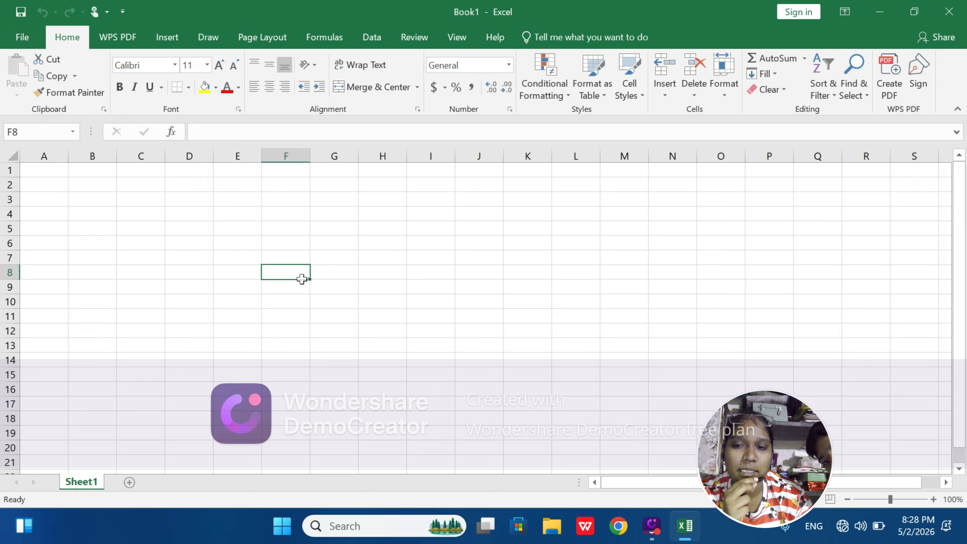
pyautogui.click(277, 248)
pyautogui.click(215, 287)
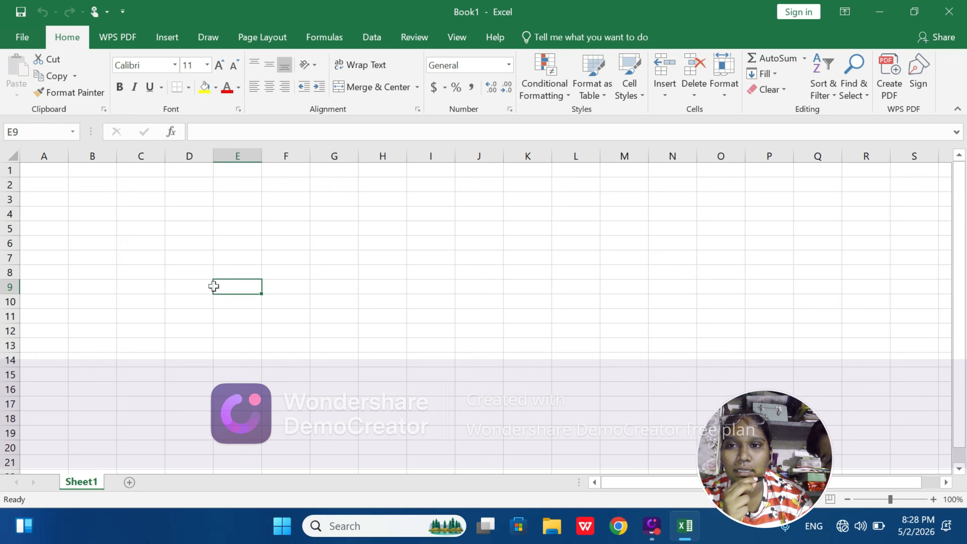
pyautogui.click(227, 210)
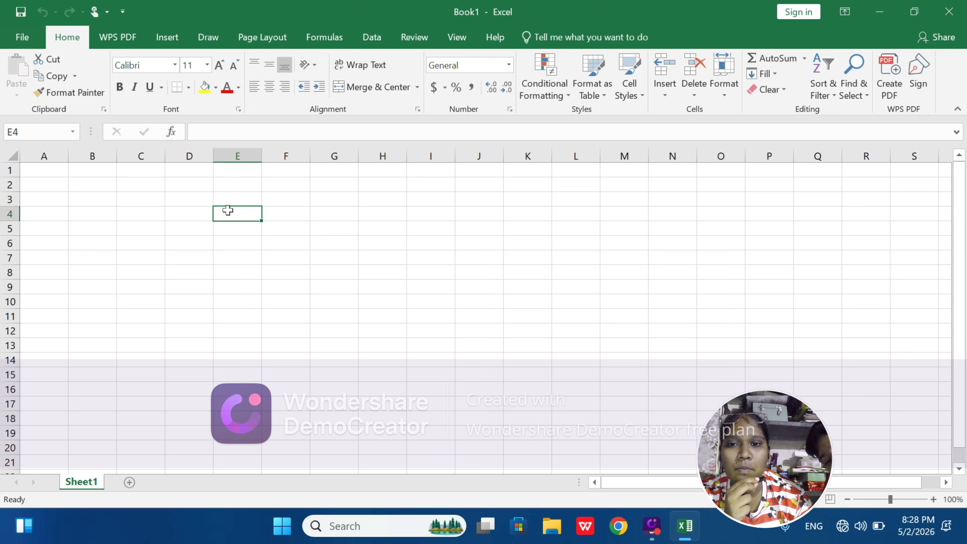
# Start an entry in cell F6, clearing the stray letter so the cell stays empty in edit mode
pyautogui.click(296, 245)
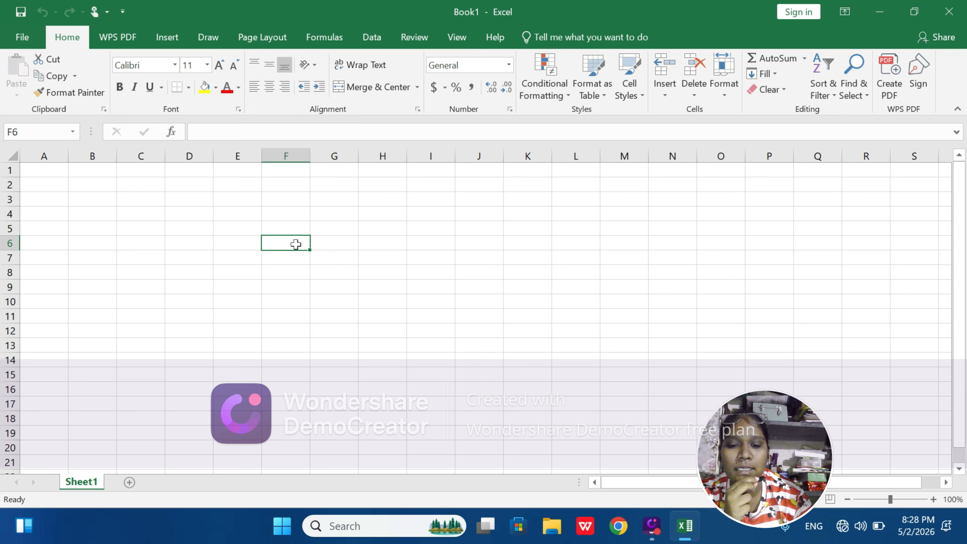
pyautogui.write('n')
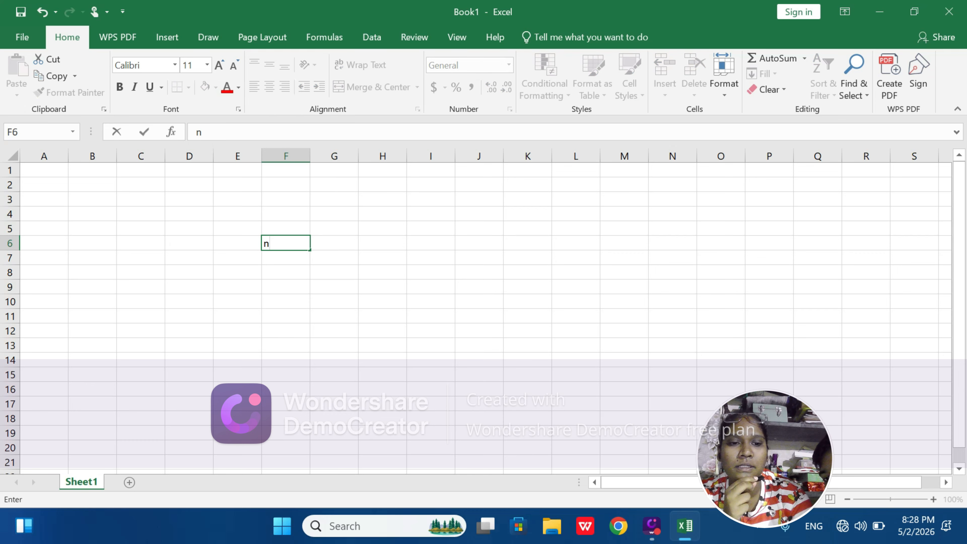
pyautogui.press('BackSpace')
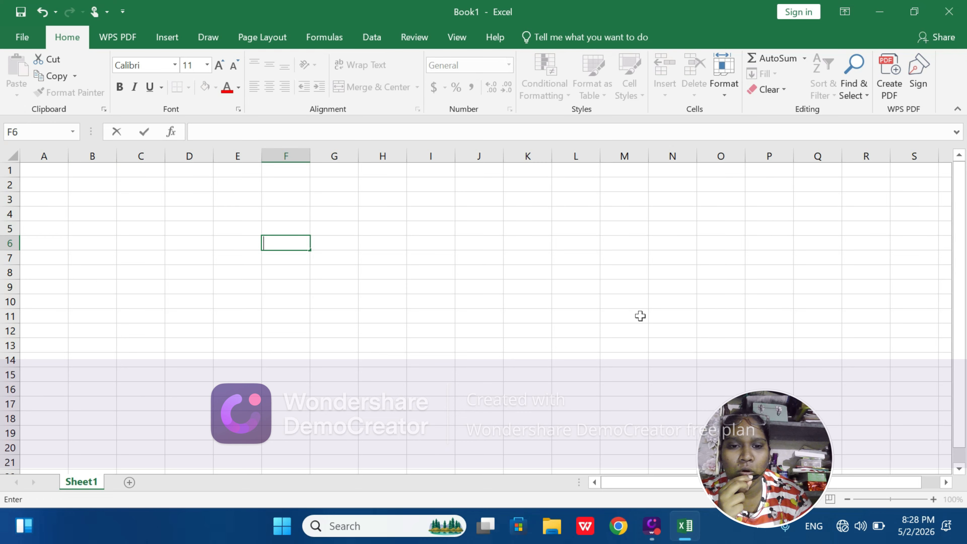
pyautogui.moveTo(652, 482); pyautogui.dragTo(616, 486)
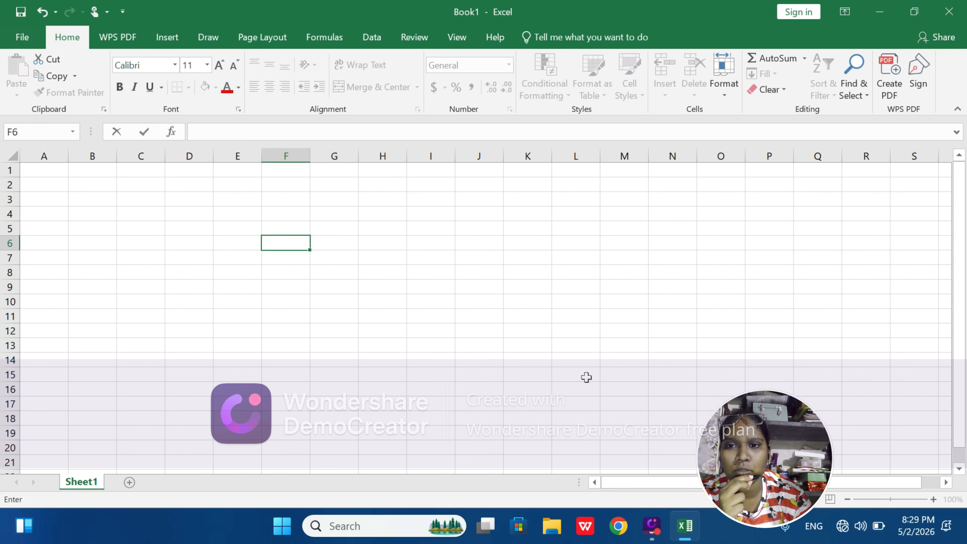
pyautogui.scroll(-4, 586, 377)
pyautogui.scroll(-6, 586, 377)
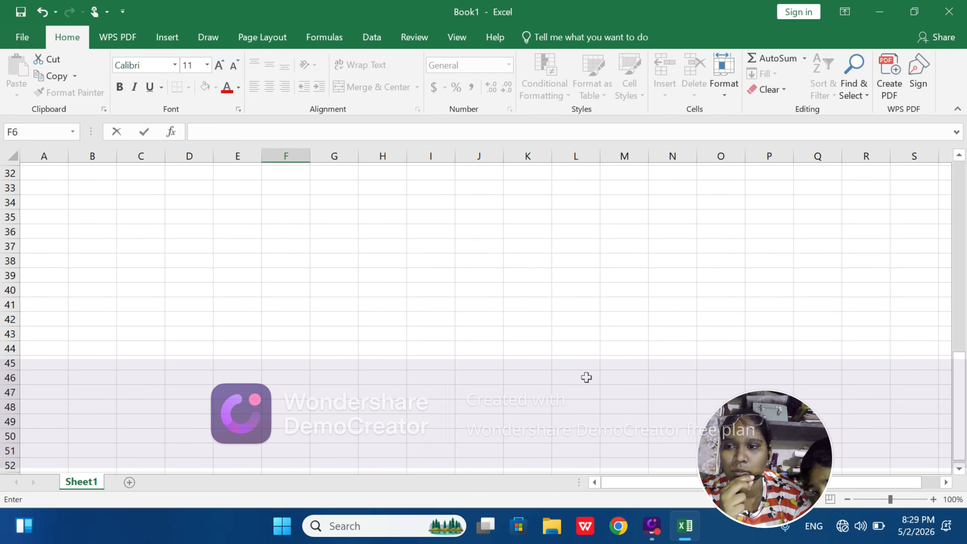
pyautogui.scroll(10, 587, 377)
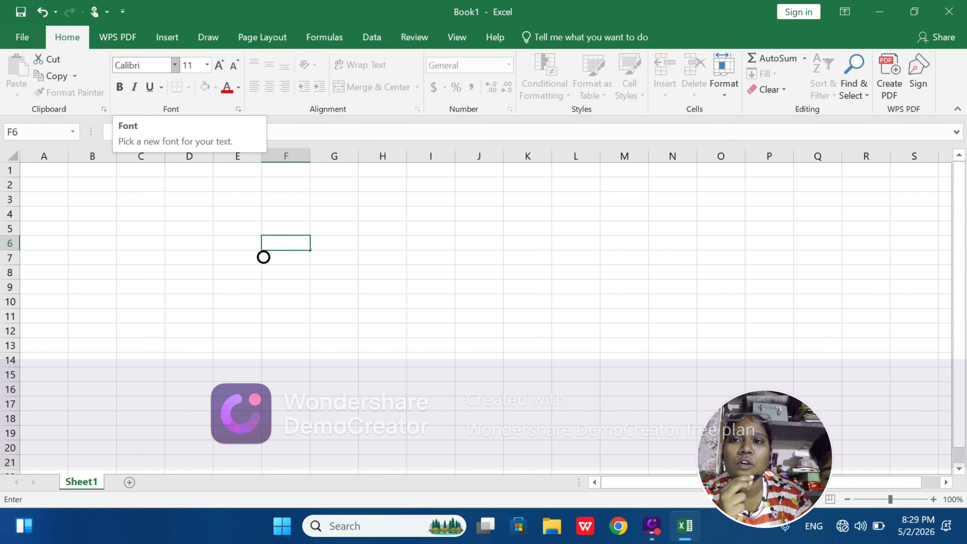
# Set the font for the entry in cell F6 to Book Antiqua
pyautogui.click(175, 66)
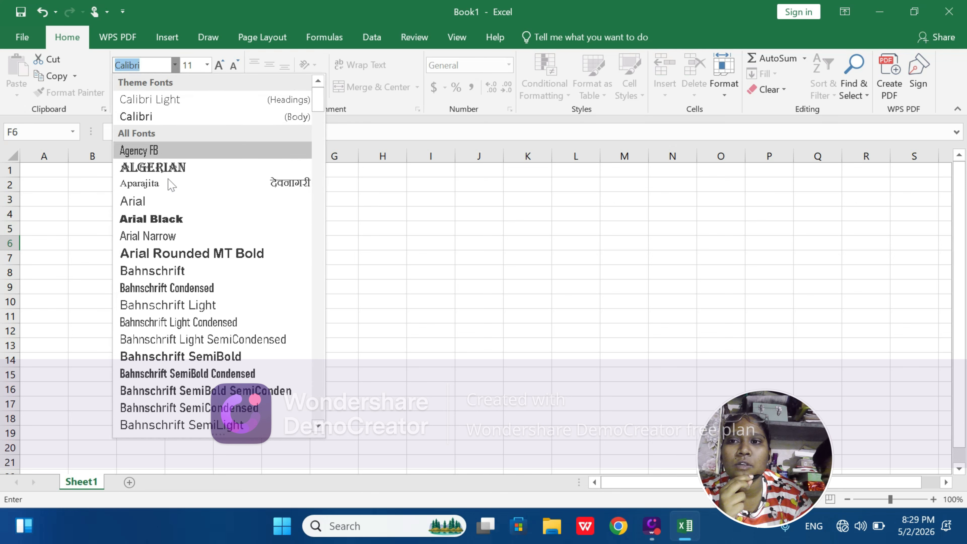
pyautogui.scroll(-7, 169, 198)
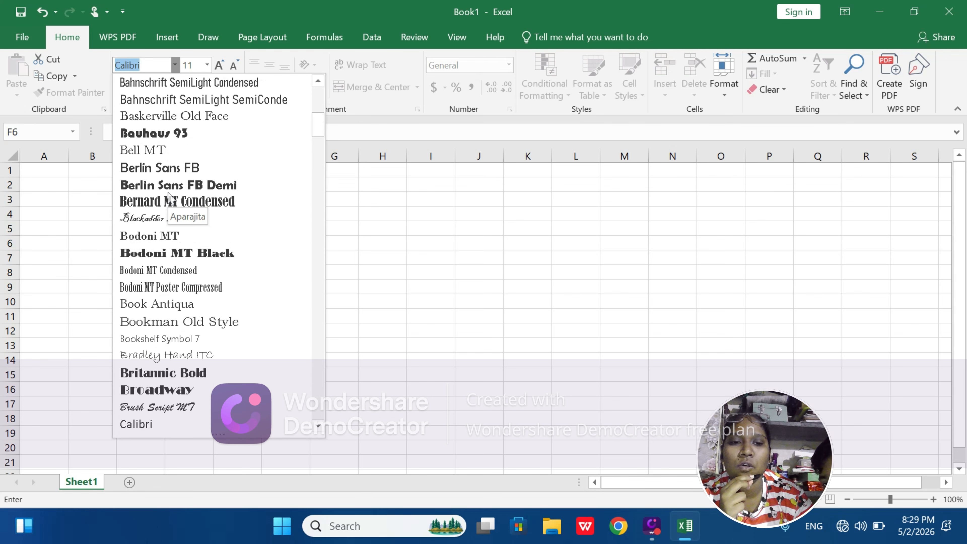
pyautogui.scroll(-2, 169, 197)
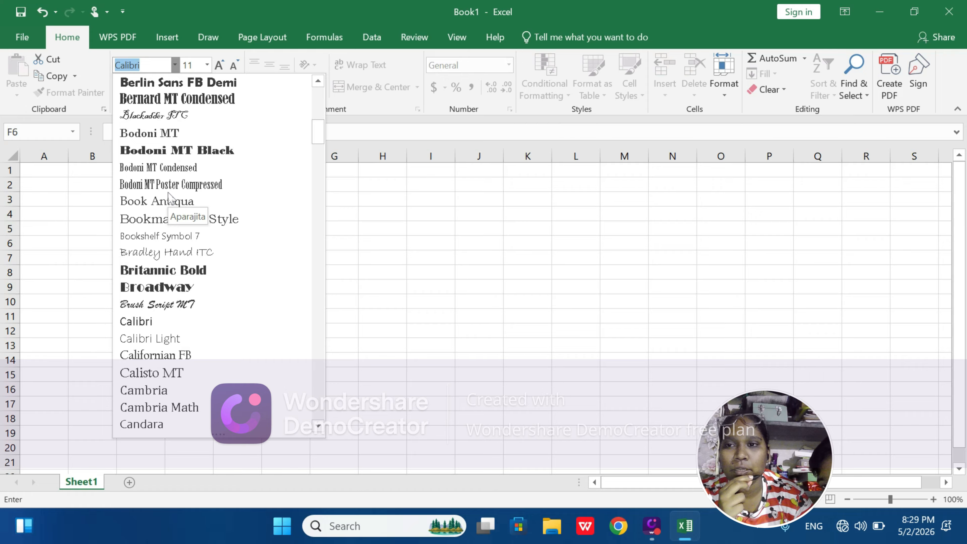
pyautogui.scroll(-5, 169, 197)
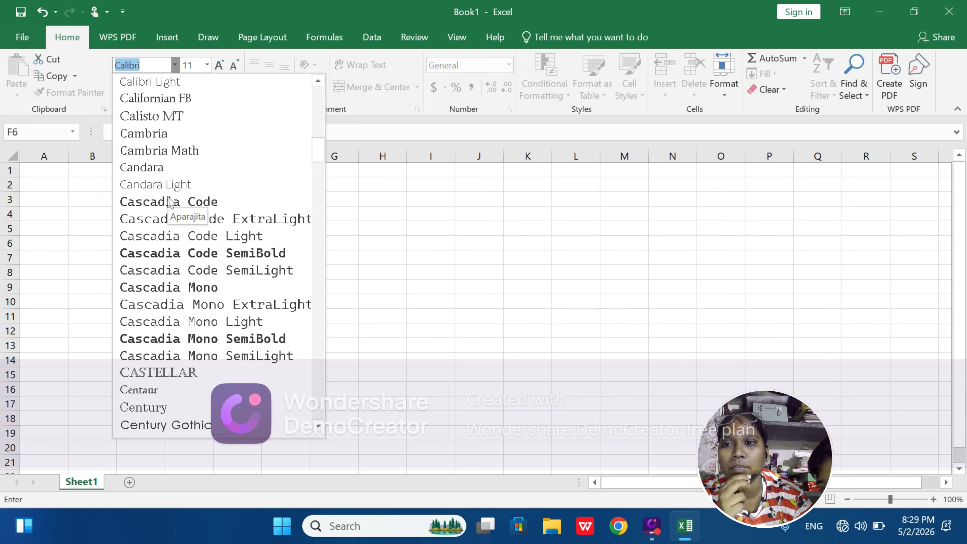
pyautogui.scroll(-13, 167, 213)
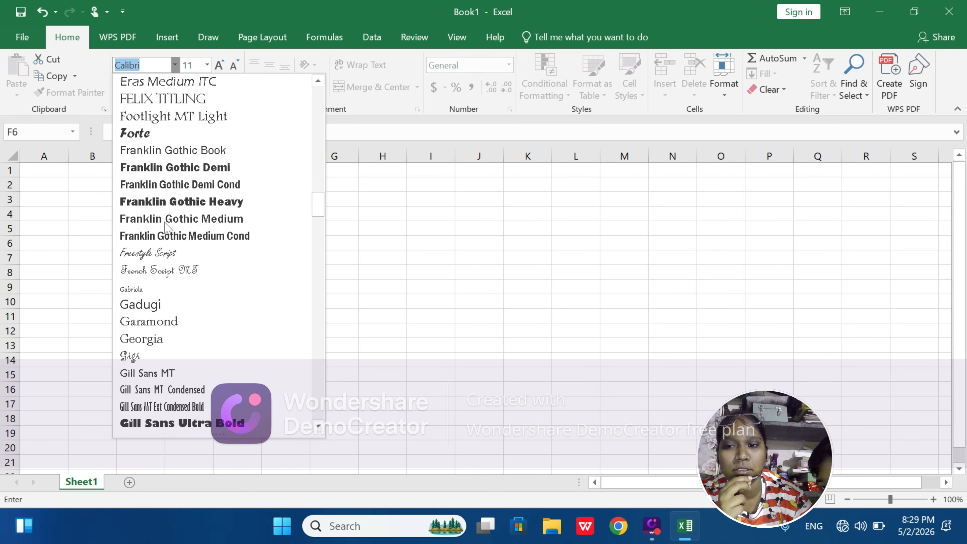
pyautogui.click(148, 67)
pyautogui.press('BackSpace')
pyautogui.press('BackSpace')
pyautogui.press('BackSpace')
pyautogui.press('BackSpace')
pyautogui.press('BackSpace')
pyautogui.press('BackSpace')
pyautogui.press('BackSpace')
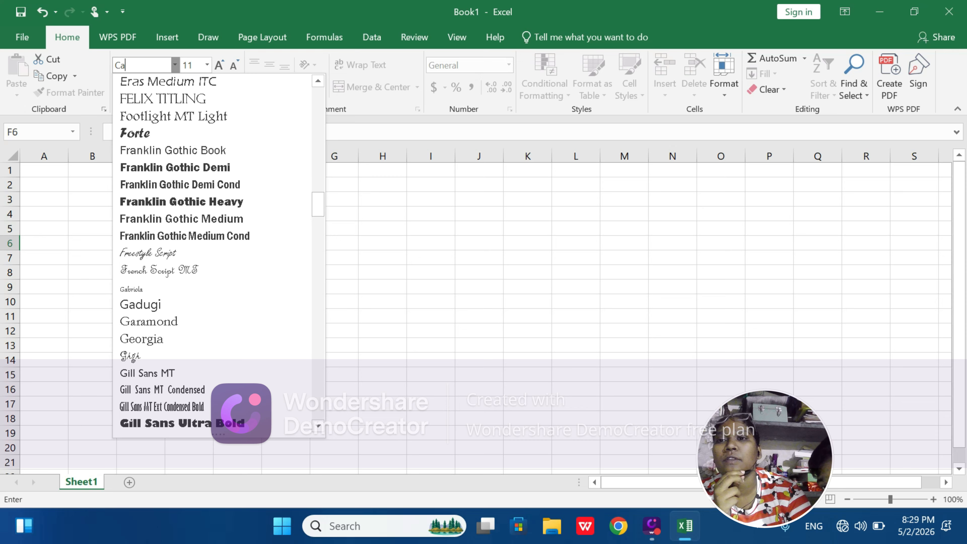
pyautogui.write('Rb')
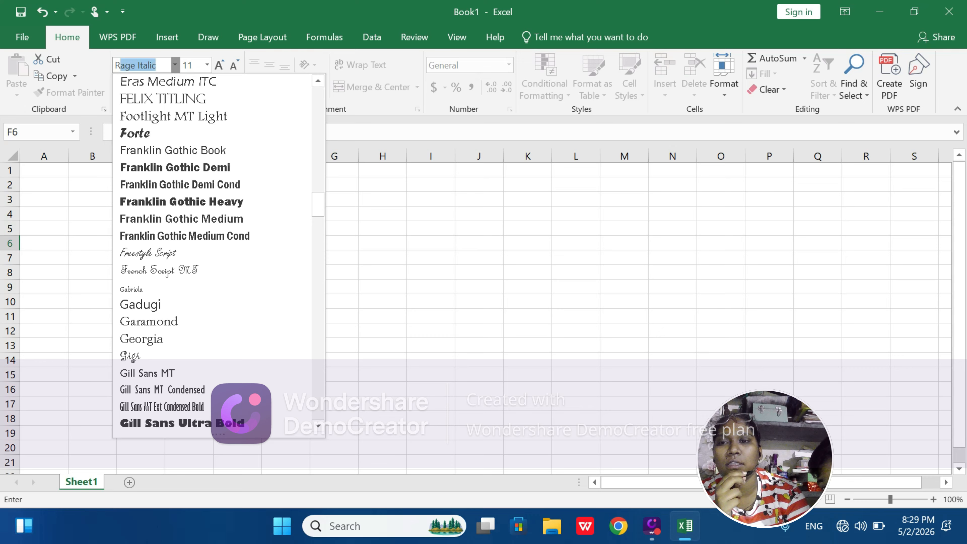
pyautogui.write('o')
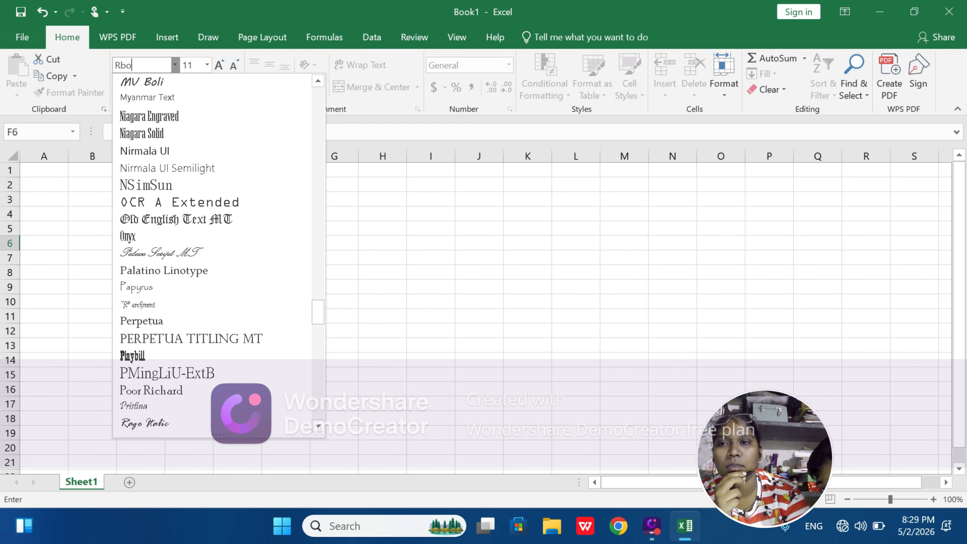
pyautogui.write('ok')
pyautogui.press('BackSpace')
pyautogui.press('BackSpace')
pyautogui.press('BackSpace')
pyautogui.press('BackSpace')
pyautogui.press('BackSpace')
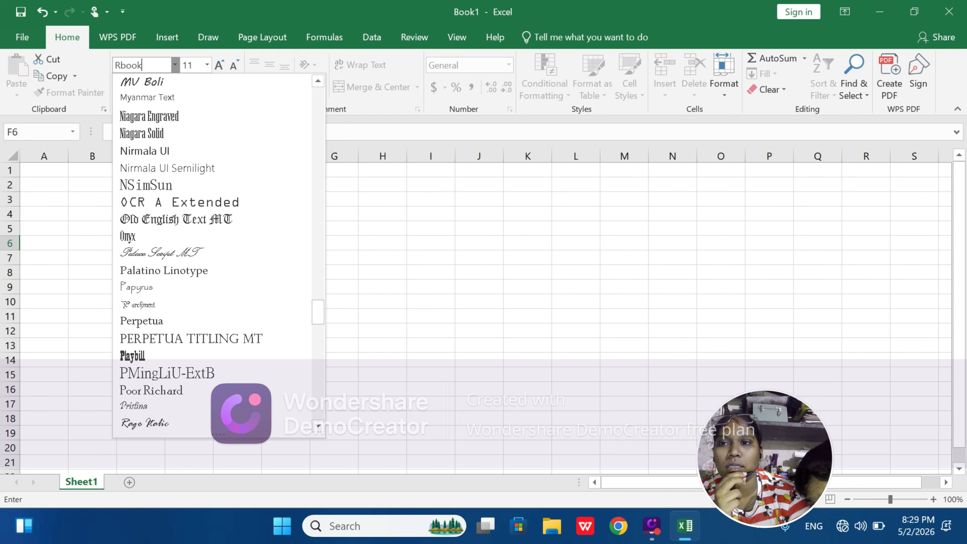
pyautogui.write('Book')
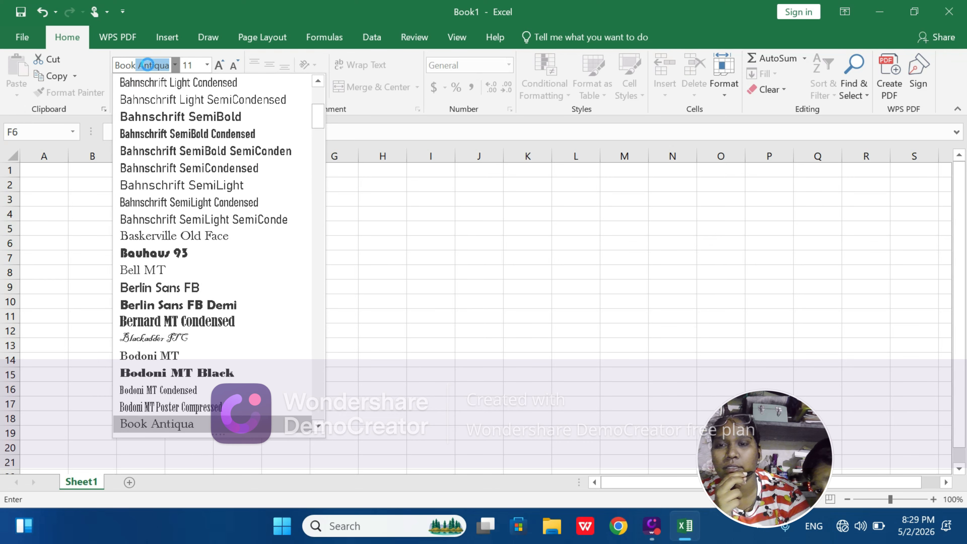
pyautogui.press('Return')
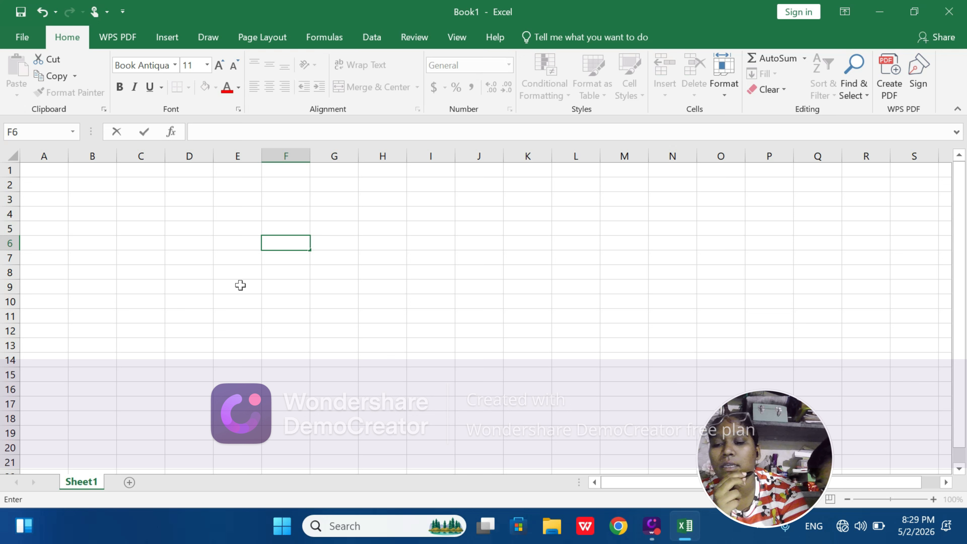
# Enter a person's first name in cell F6 and make it bold
pyautogui.write('Saniya')
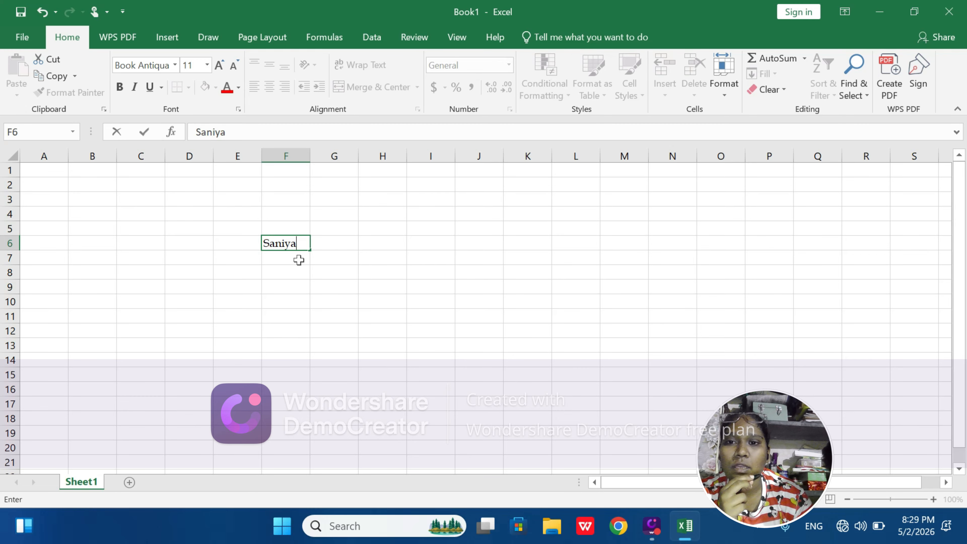
pyautogui.click(308, 263)
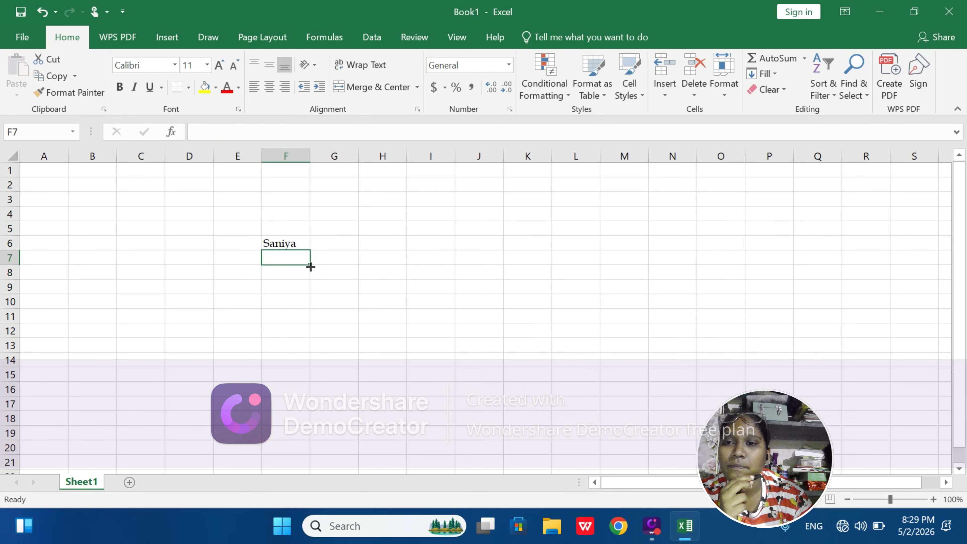
pyautogui.click(297, 244)
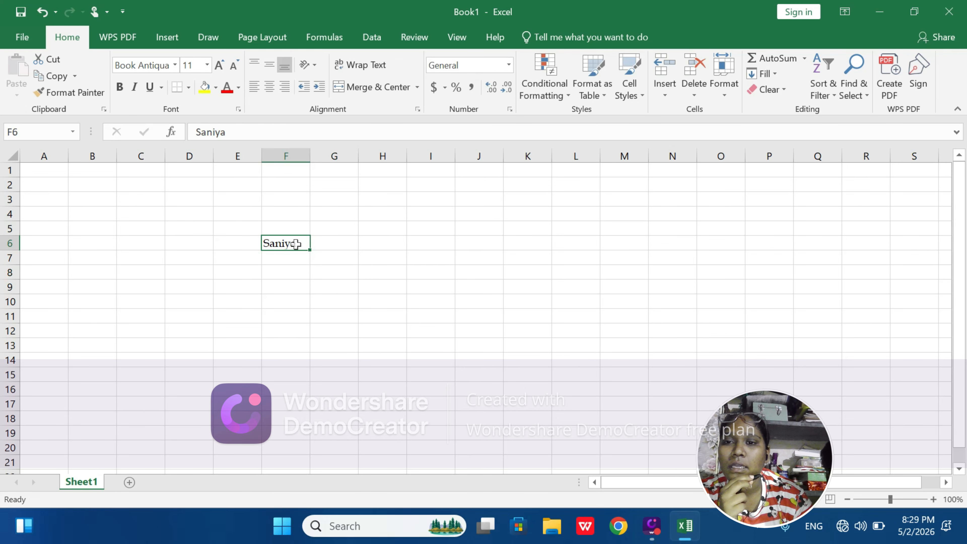
pyautogui.click(120, 88)
# Increase the font size of the name in cell F6 to 26 and widen column F to fit it
pyautogui.click(220, 66)
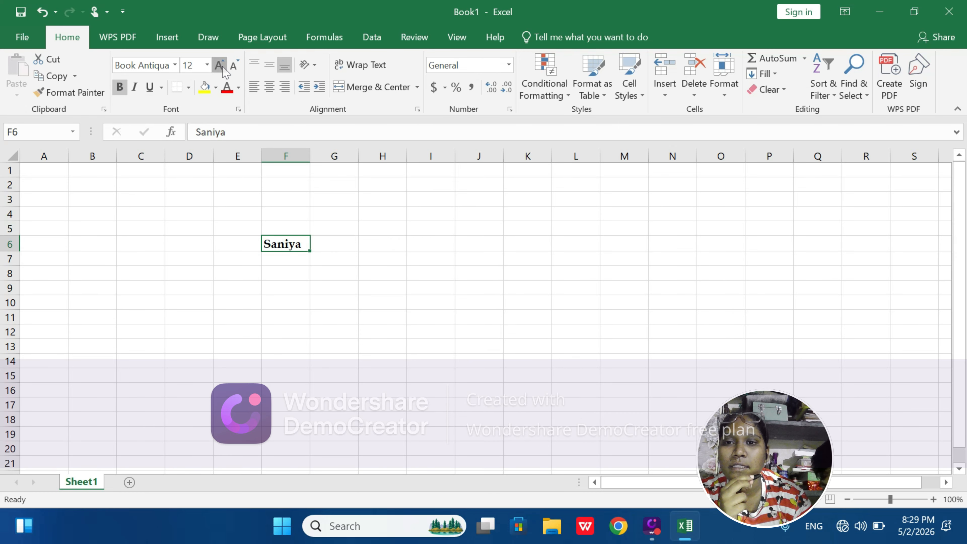
pyautogui.click(220, 65)
pyautogui.click(221, 66)
pyautogui.click(220, 65)
pyautogui.click(220, 66)
pyautogui.click(220, 66)
pyautogui.click(220, 66)
pyautogui.click(220, 66)
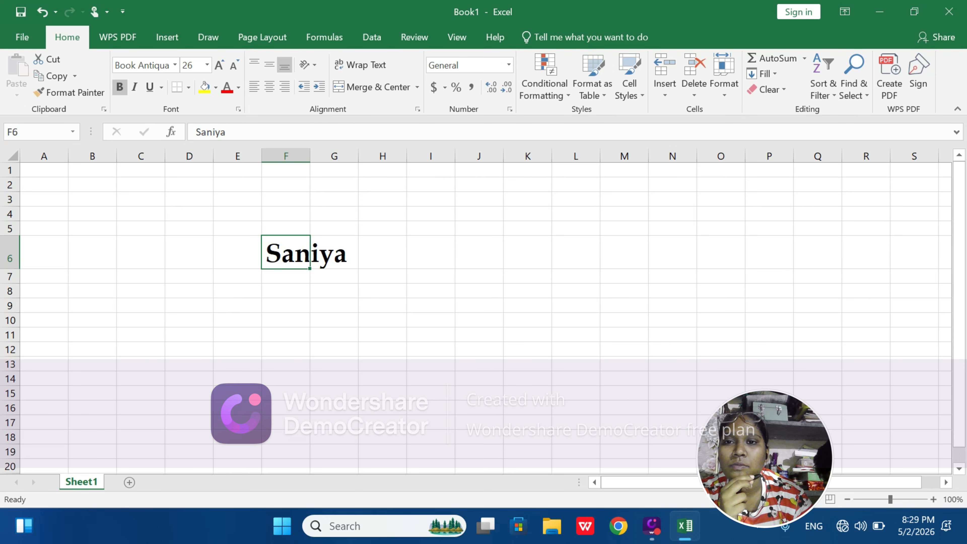
pyautogui.moveTo(310, 157); pyautogui.dragTo(361, 160)
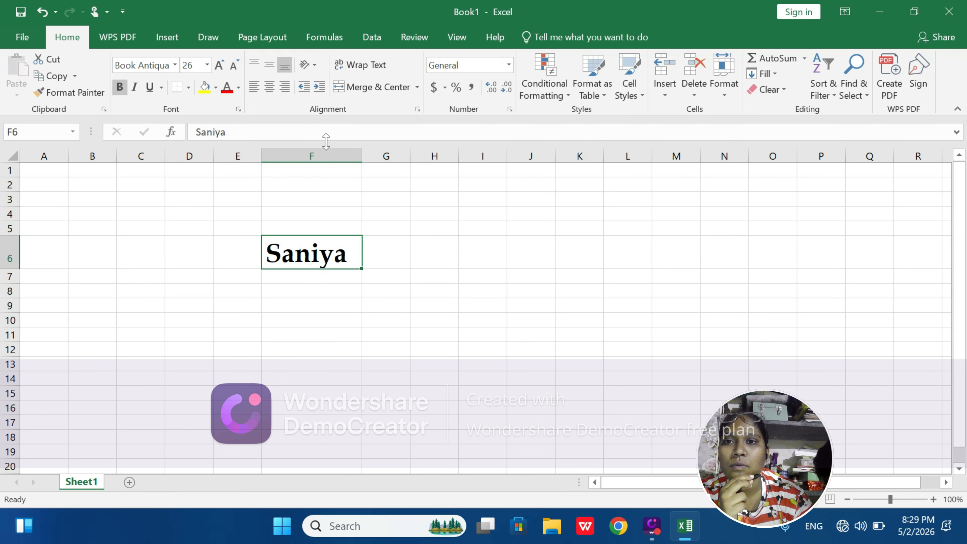
# Reduce the font size of the name in cell F6 to 20
pyautogui.click(234, 65)
pyautogui.click(234, 66)
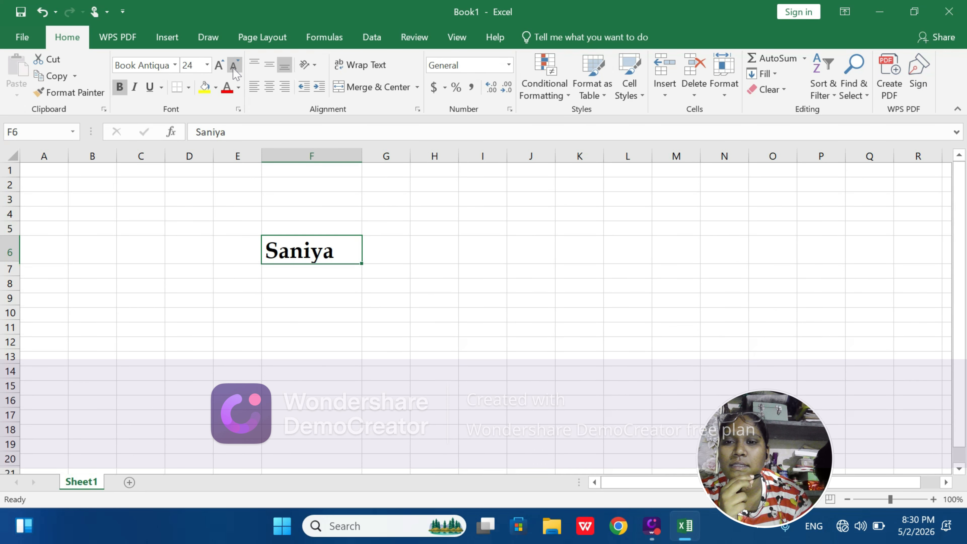
pyautogui.click(234, 66)
pyautogui.click(287, 269)
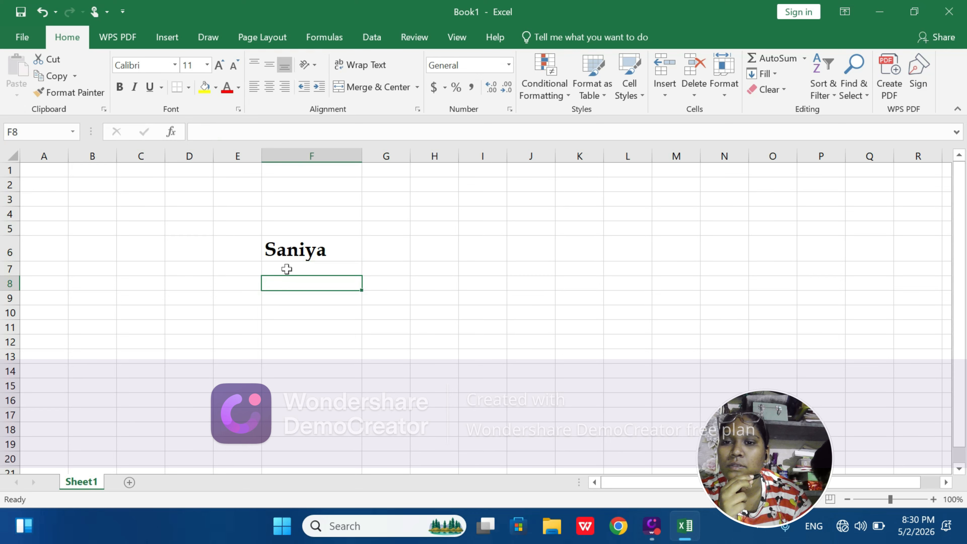
# Apply italic and underline to the name in cell F6, and remove both again
pyautogui.click(288, 251)
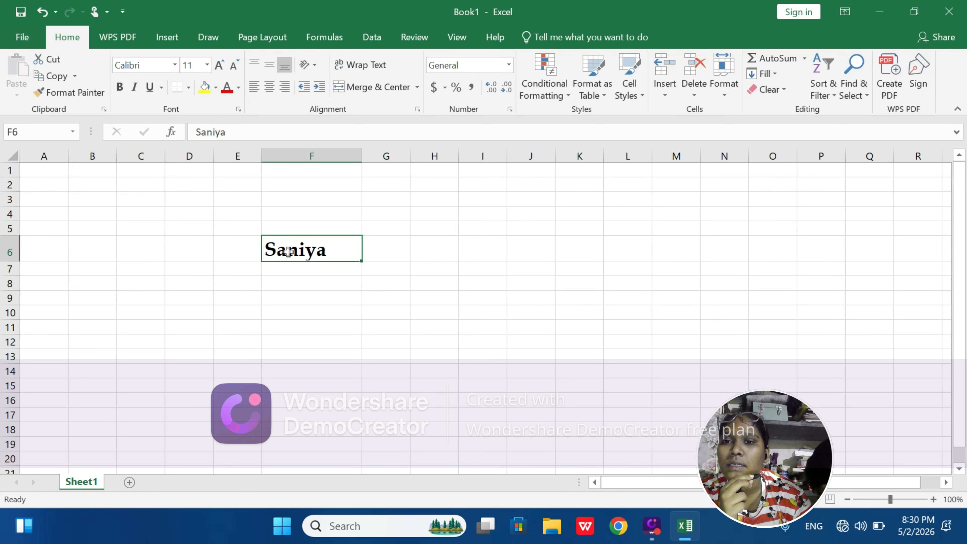
pyautogui.click(138, 88)
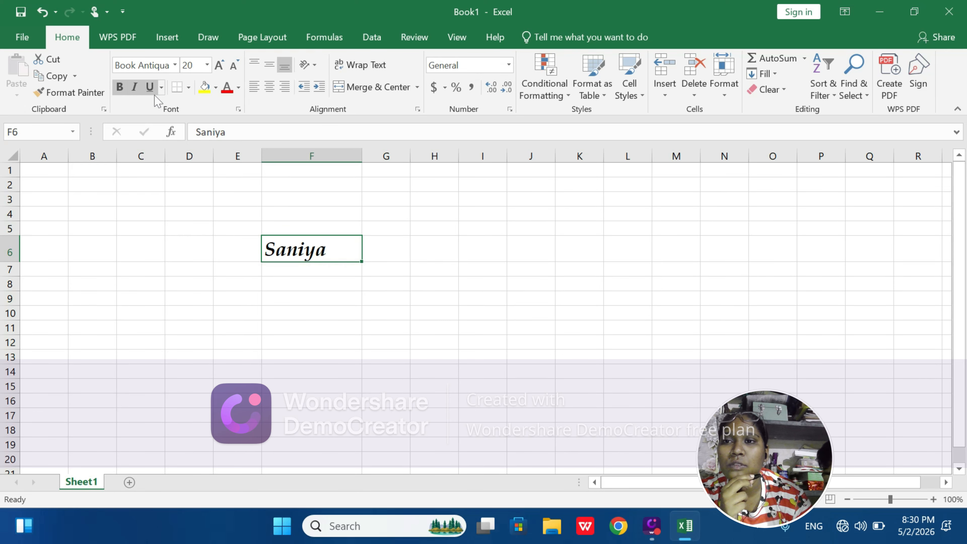
pyautogui.click(150, 87)
pyautogui.click(162, 93)
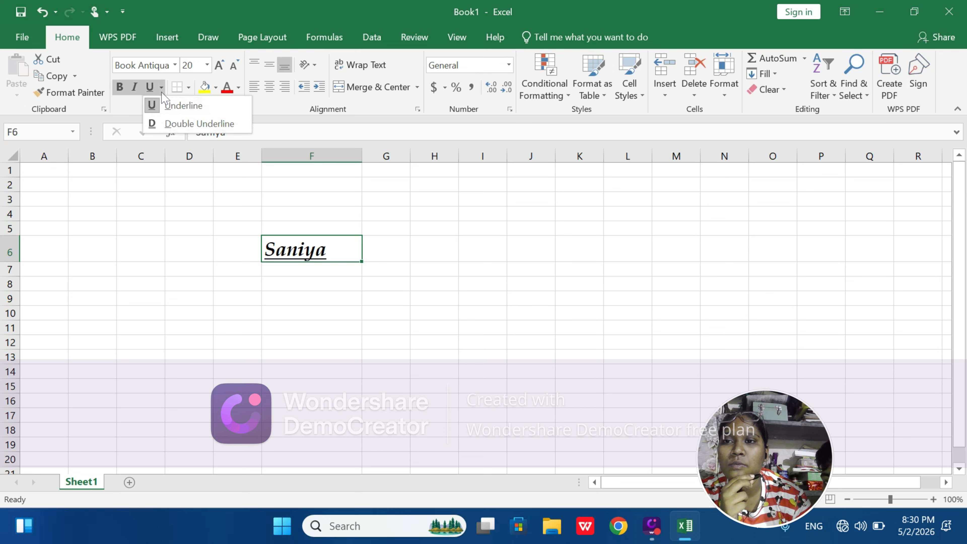
pyautogui.click(149, 88)
pyautogui.click(149, 88)
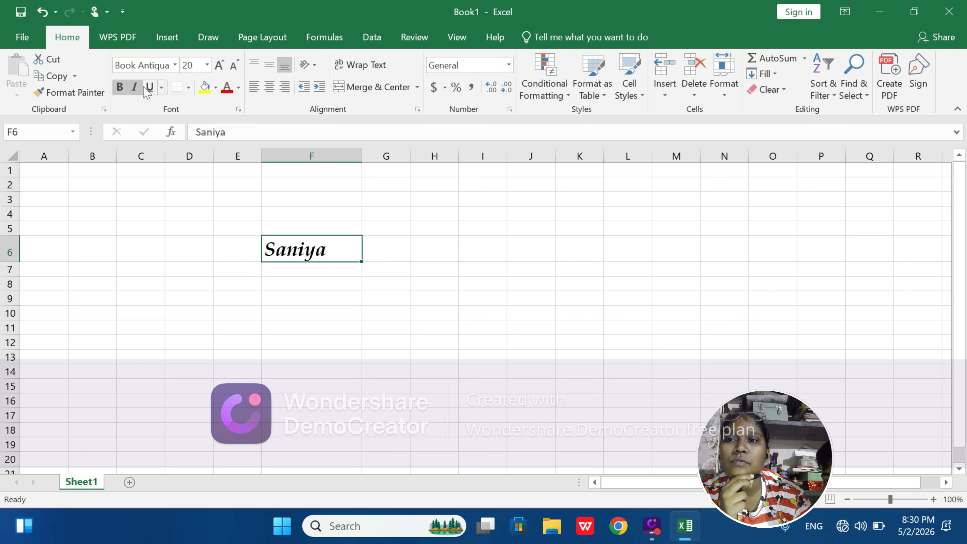
pyautogui.click(134, 87)
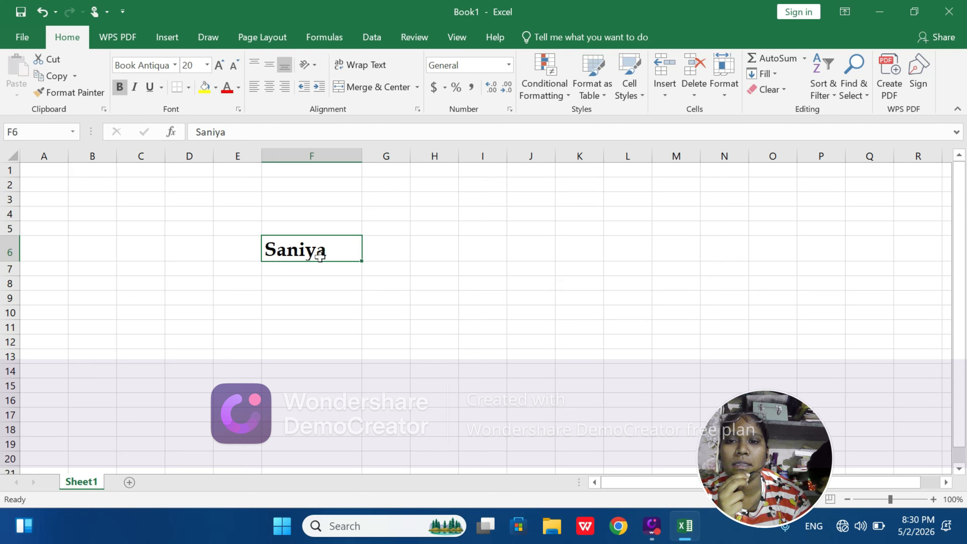
# Fill cell F6 with yellow
pyautogui.click(205, 87)
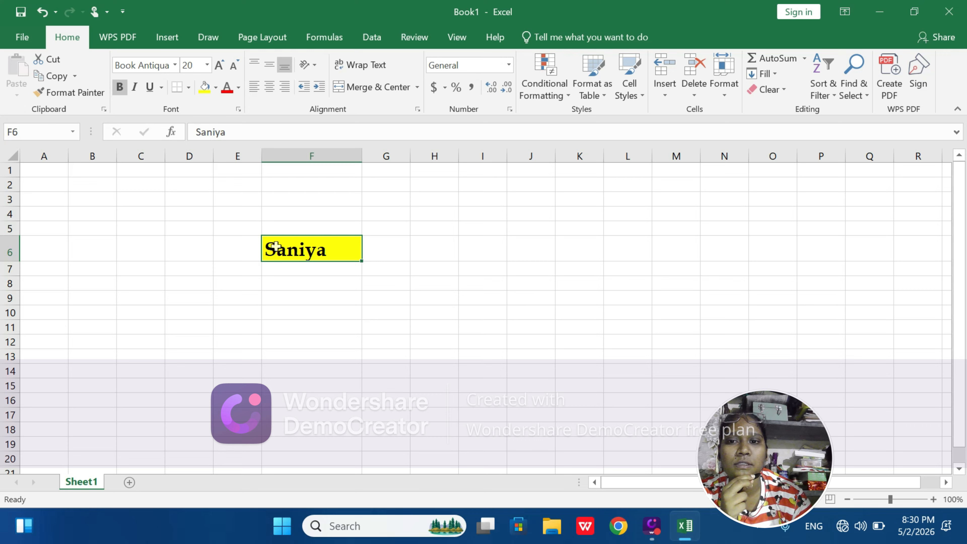
pyautogui.click(43, 14)
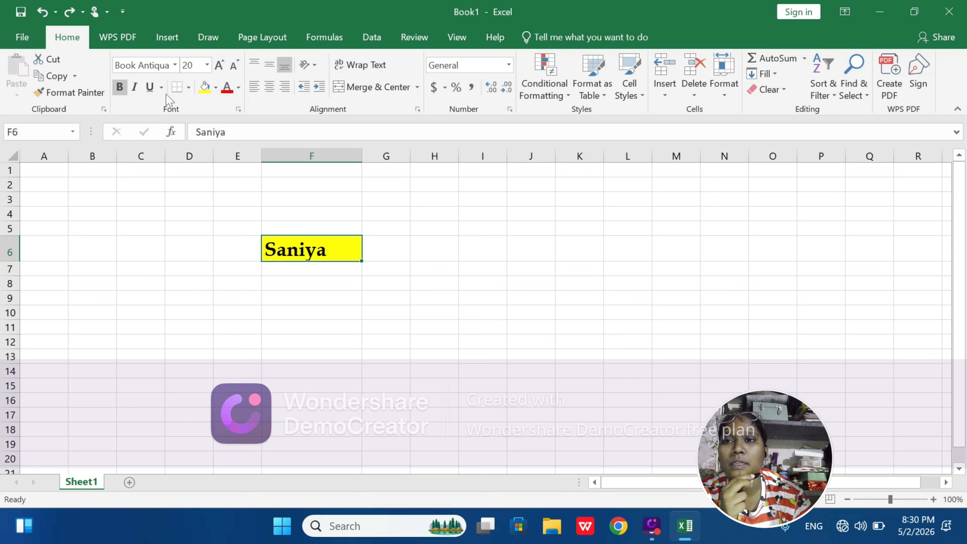
pyautogui.click(188, 88)
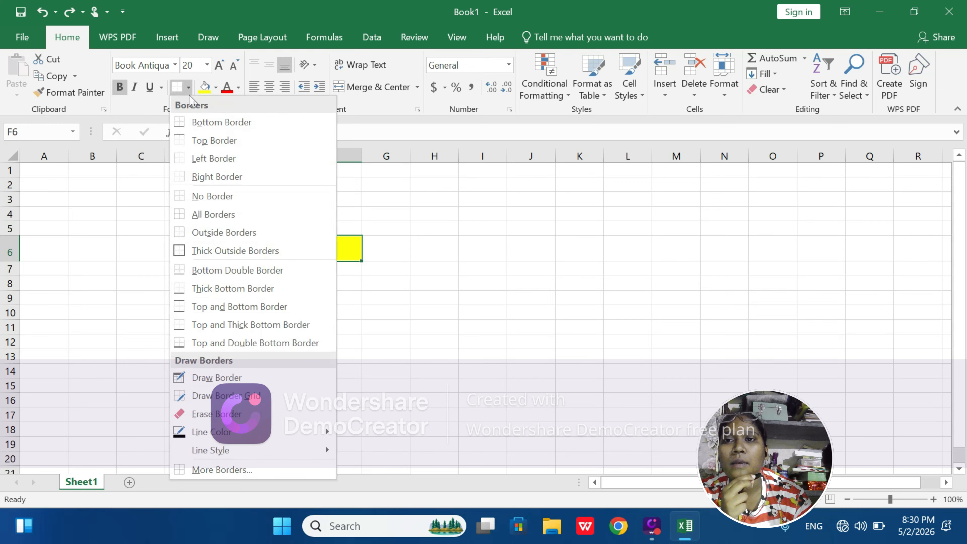
pyautogui.click(147, 242)
pyautogui.click(287, 319)
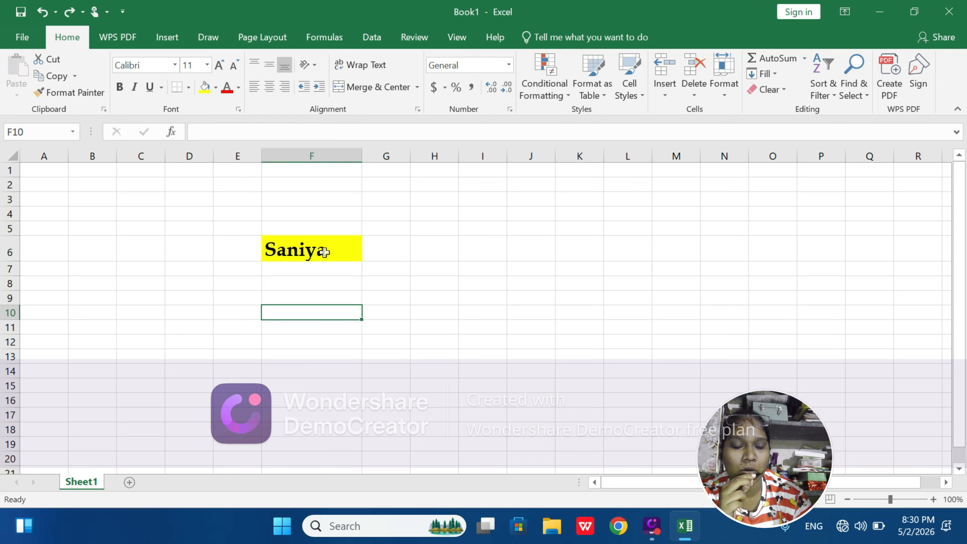
# Delete the name from cell F6, leaving the cell's formatting in place
pyautogui.click(335, 249)
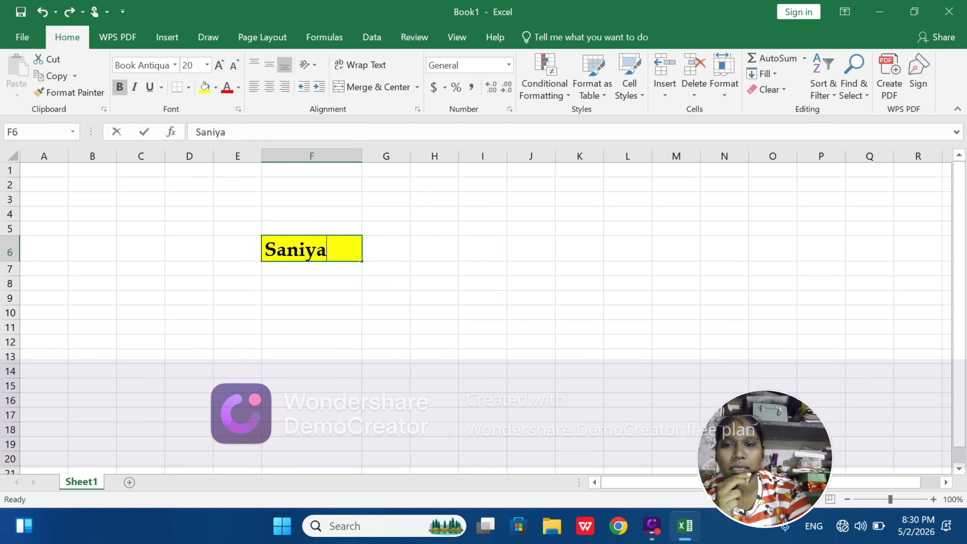
pyautogui.press('BackSpace')
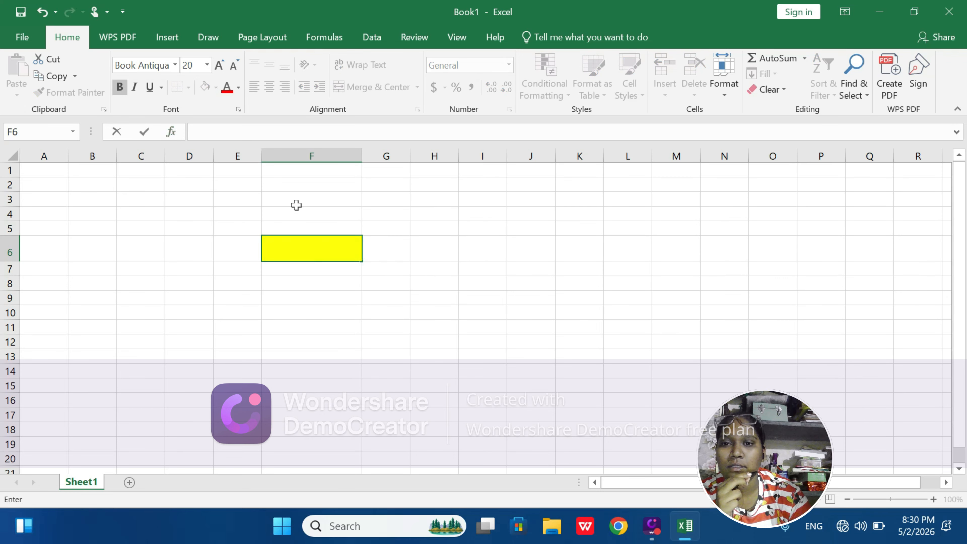
pyautogui.click(281, 296)
pyautogui.click(297, 247)
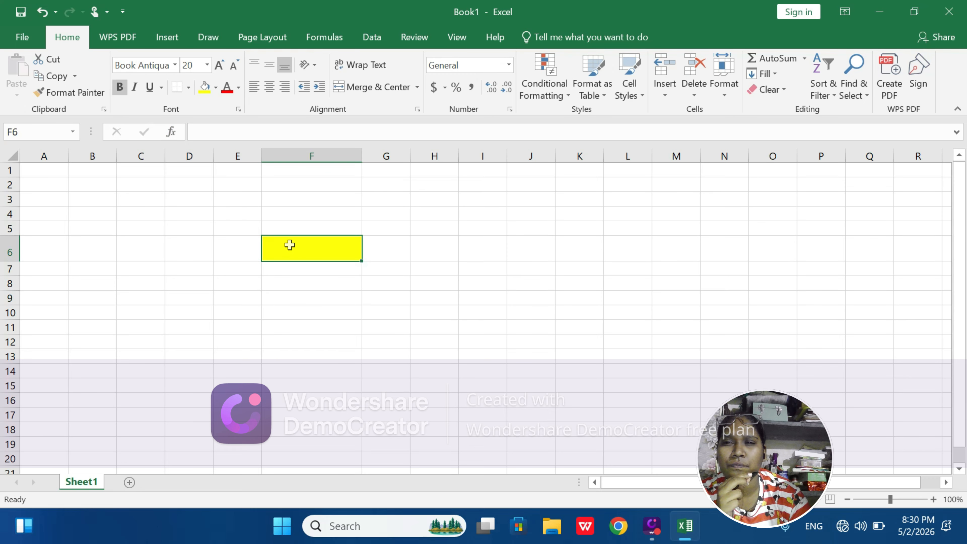
# Change the fill of cell F6 to white and reduce the height of row 6
pyautogui.click(215, 90)
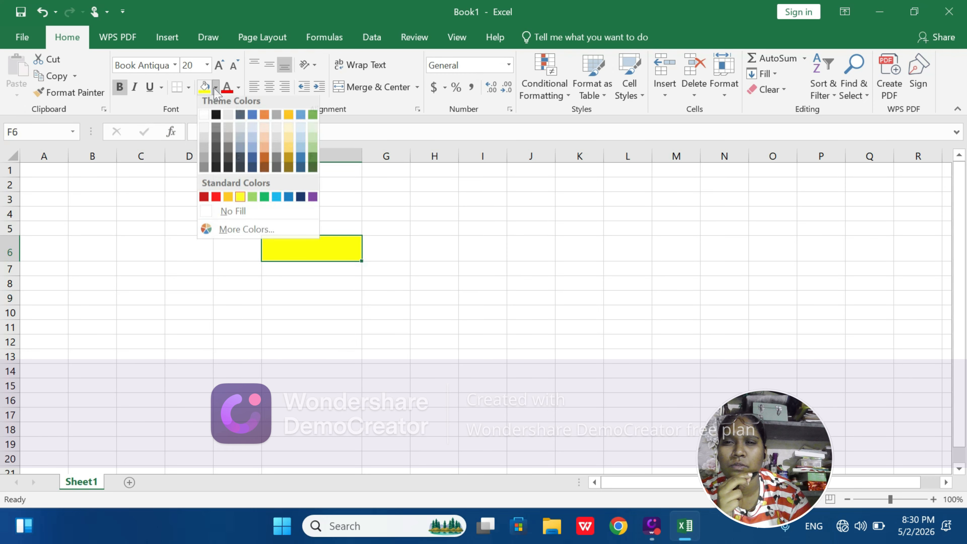
pyautogui.click(208, 121)
pyautogui.moveTo(7, 262); pyautogui.dragTo(7, 251)
pyautogui.click(194, 284)
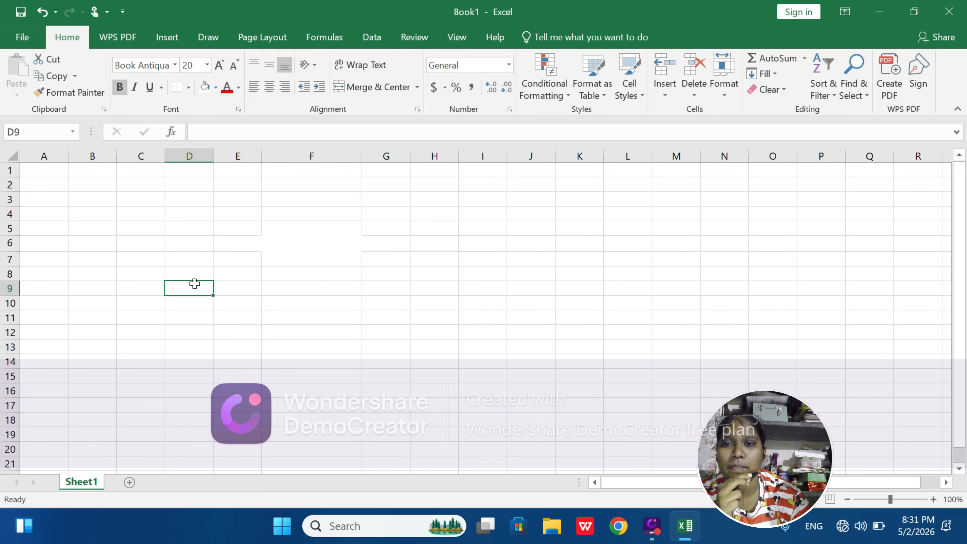
pyautogui.click(291, 272)
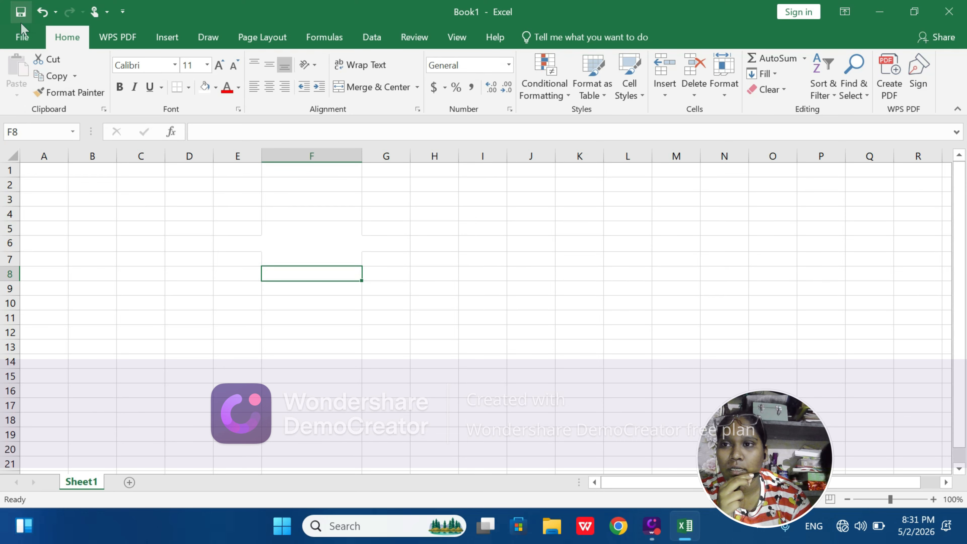
# Create another new blank workbook
pyautogui.click(17, 41)
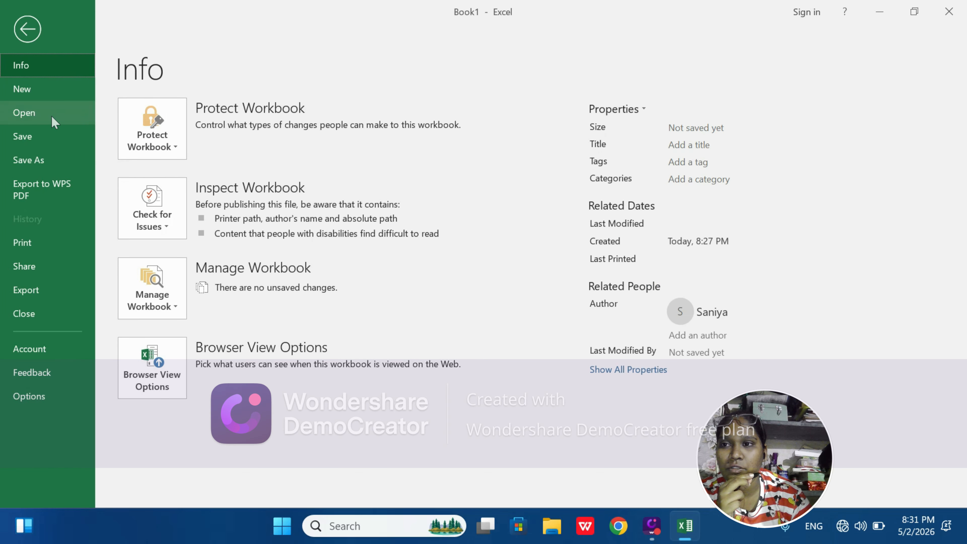
pyautogui.click(34, 88)
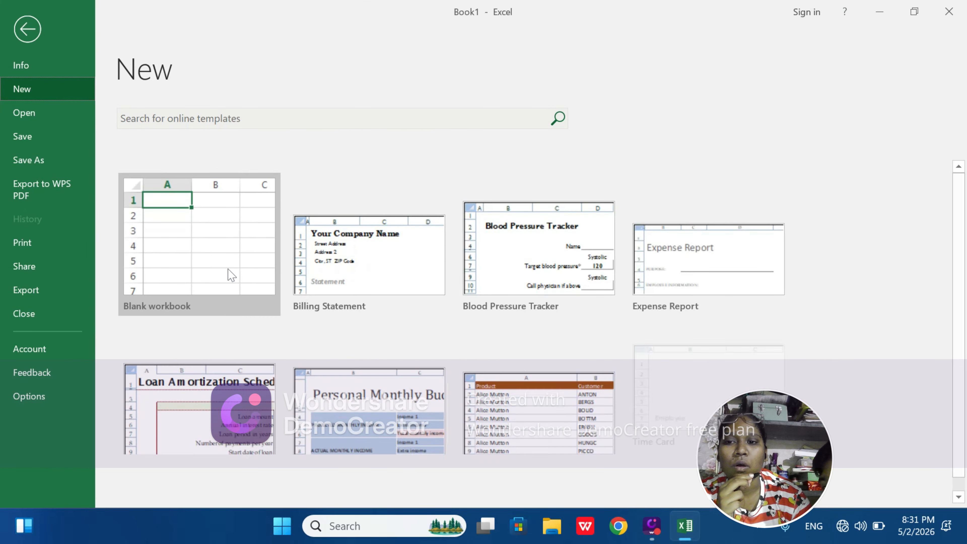
pyautogui.click(227, 268)
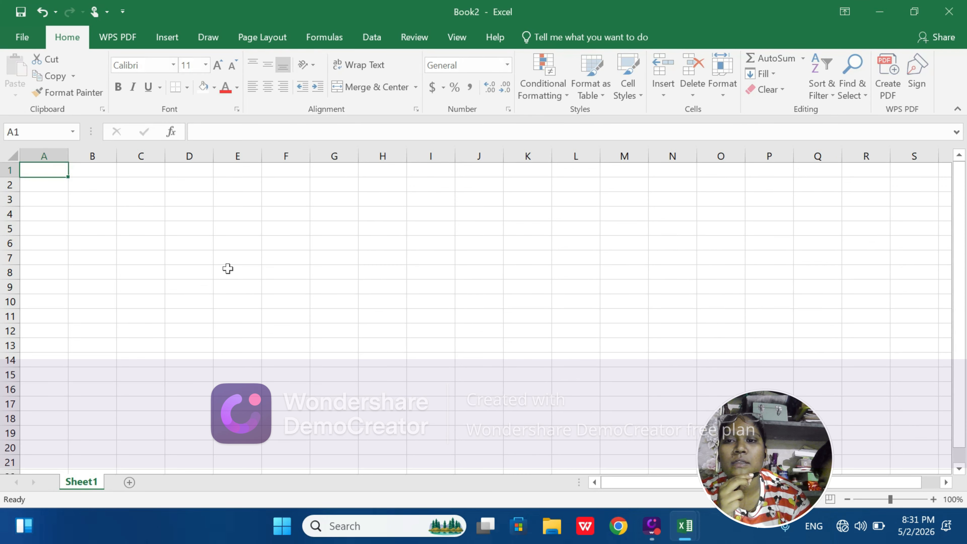
# Enter the headings Name in cell E7 and Roll No in cell F7
pyautogui.click(227, 268)
pyautogui.click(228, 252)
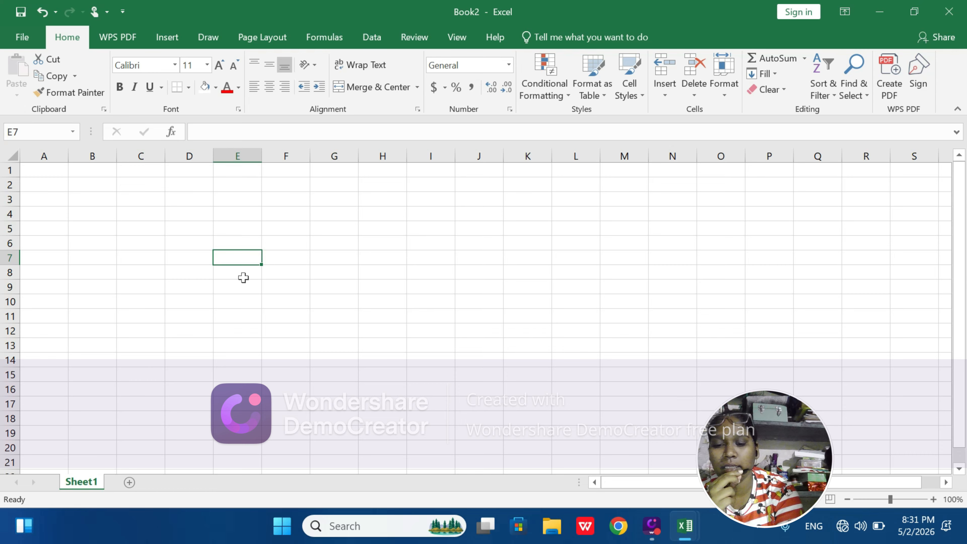
pyautogui.write('N')
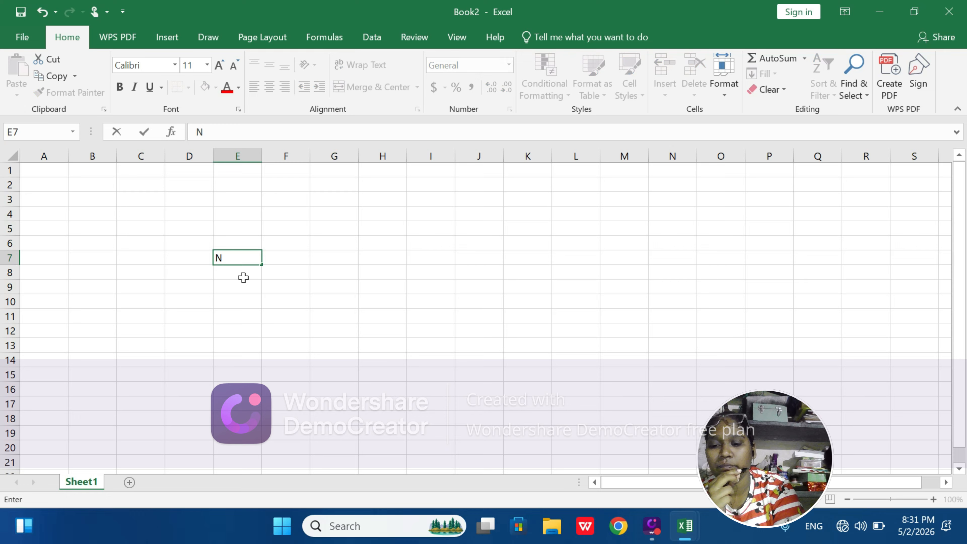
pyautogui.write('ame')
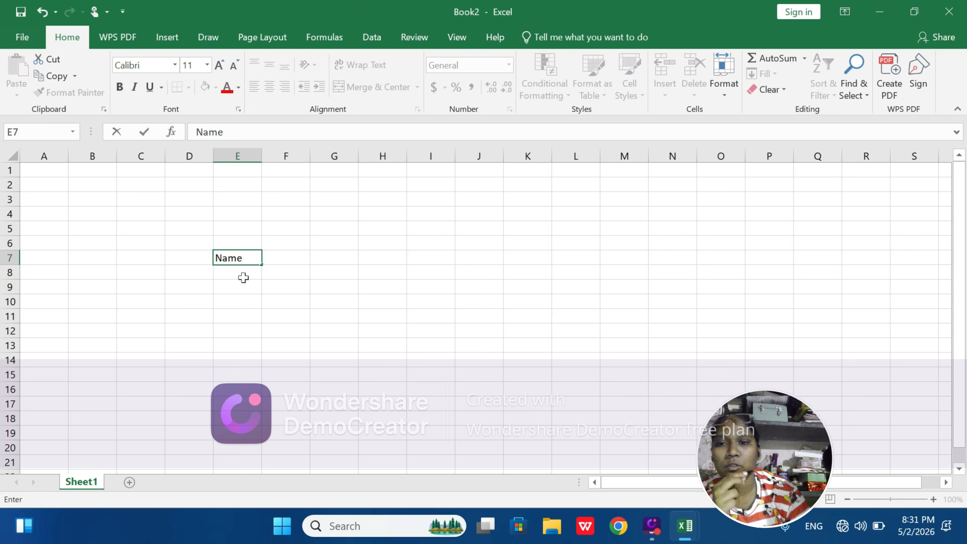
pyautogui.click(284, 258)
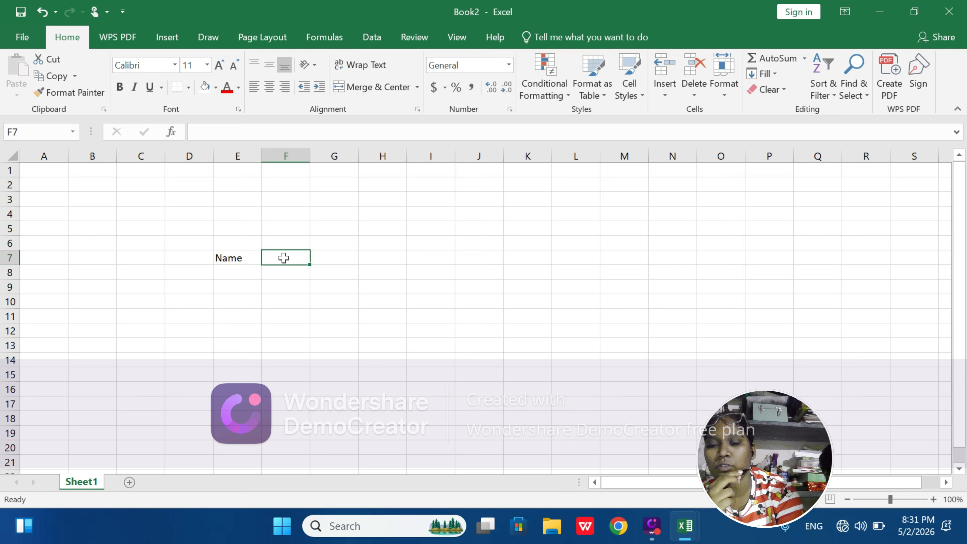
pyautogui.write('Roll ')
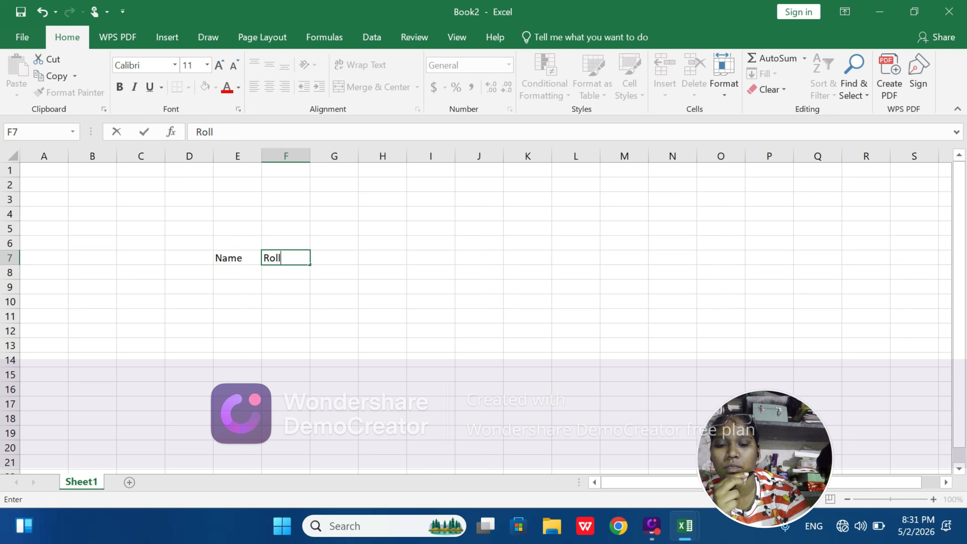
pyautogui.write('No')
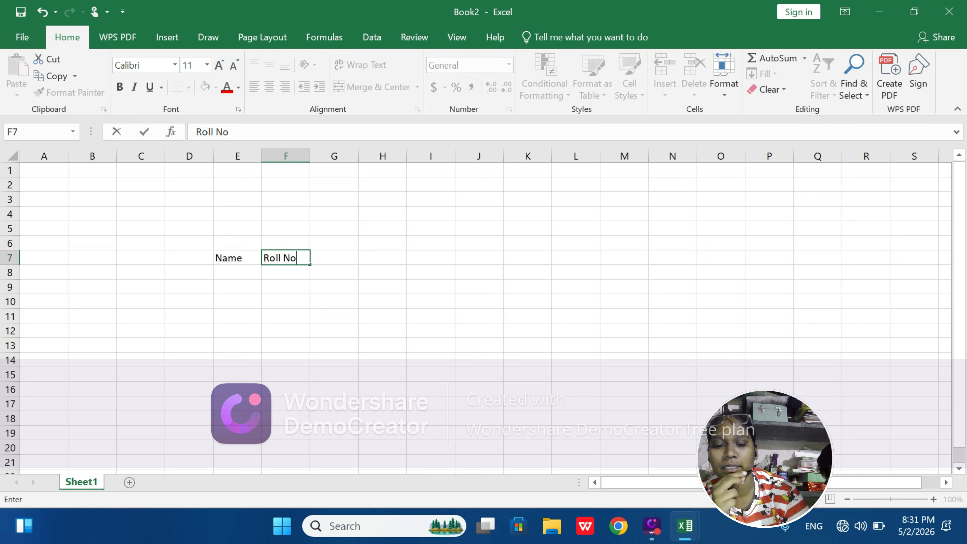
pyautogui.press('Tab')
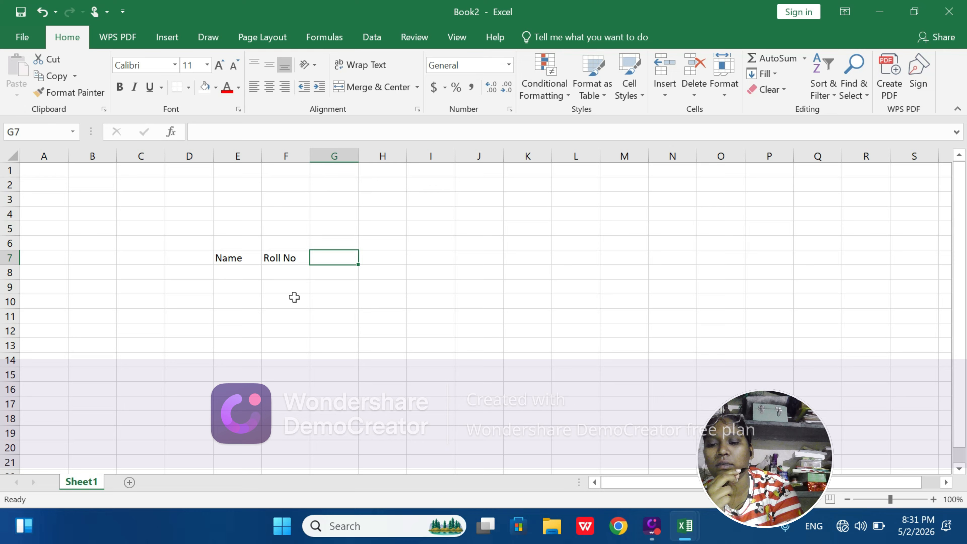
# Enter the heading Class in cell G7, correcting the mistyped letters
pyautogui.write('C')
pyautogui.press('BackSpace')
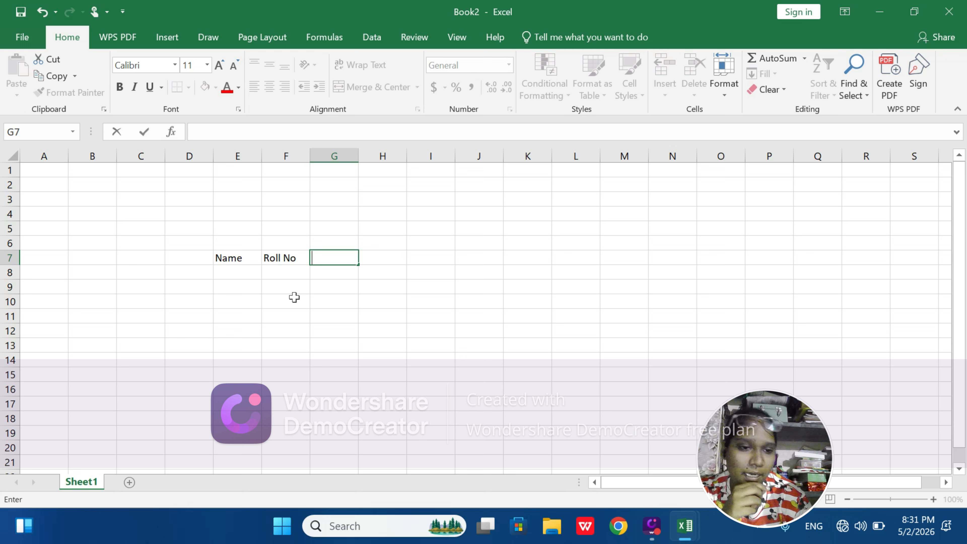
pyautogui.write('Cladd')
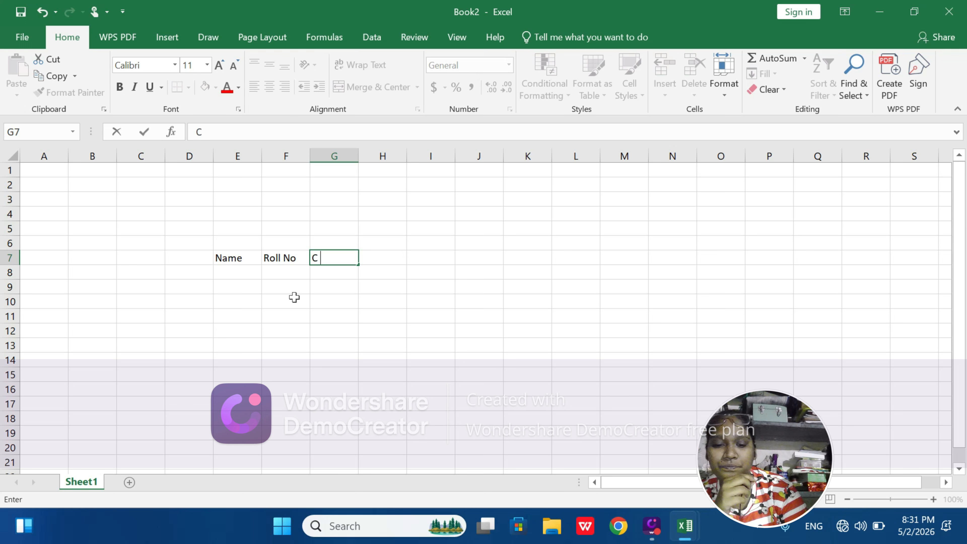
pyautogui.press('BackSpace')
pyautogui.press('BackSpace')
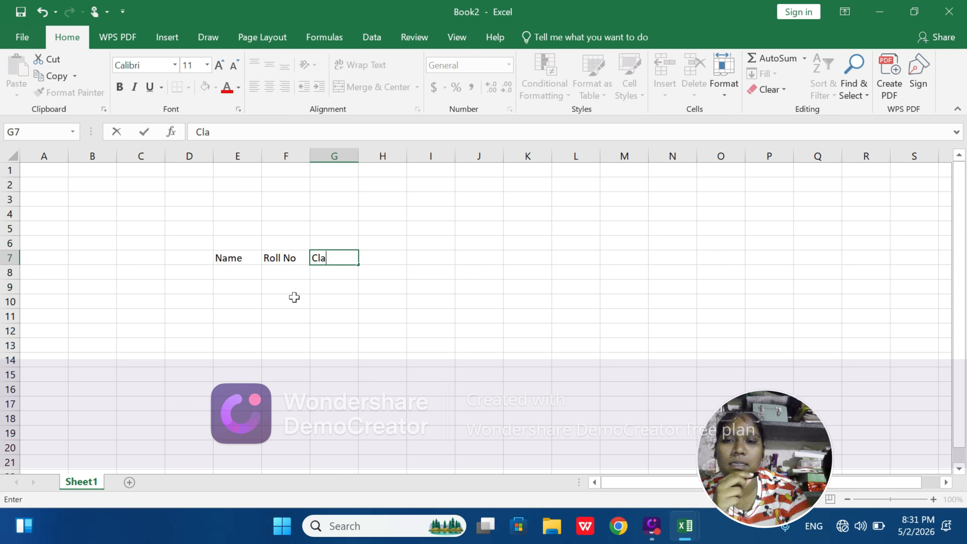
pyautogui.write('ss')
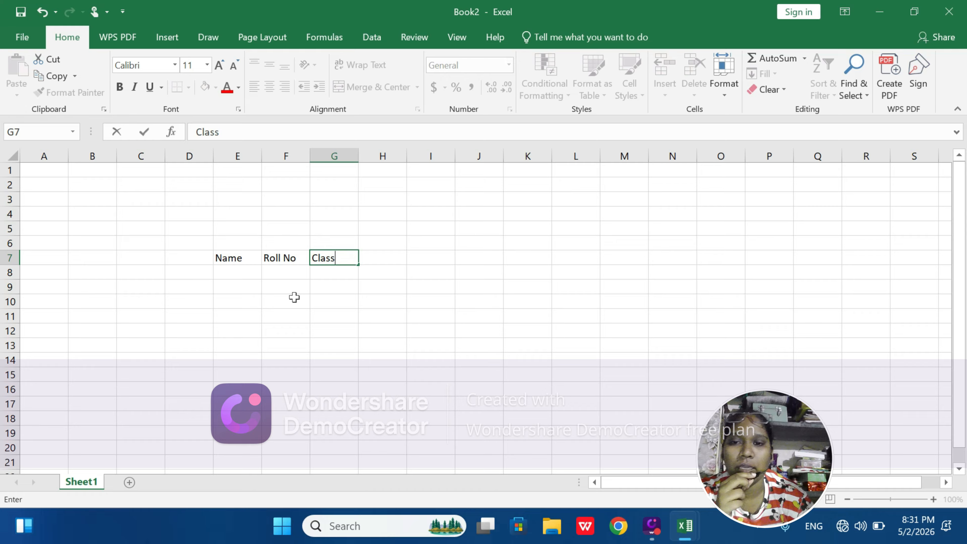
# Enter the headings Add in cell H7 and Phone in cell I7
pyautogui.click(393, 262)
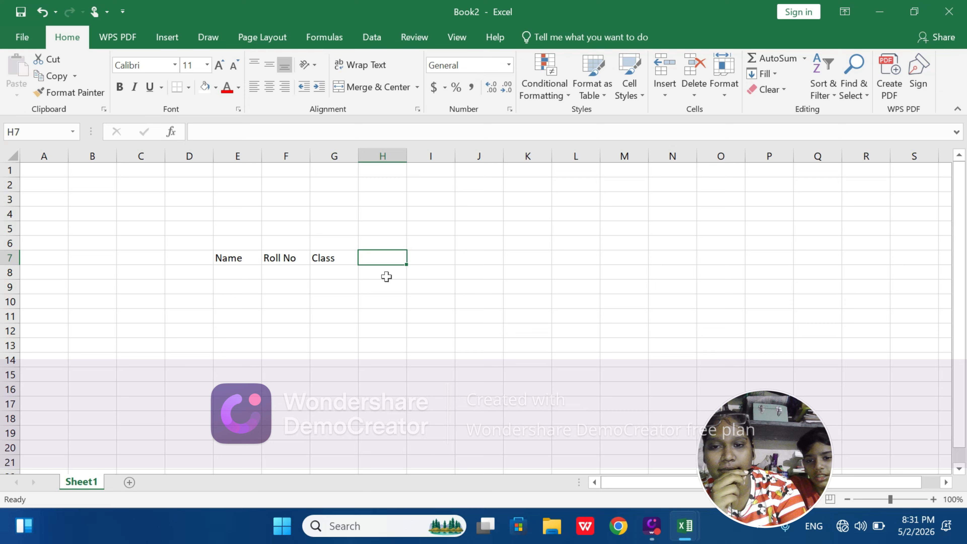
pyautogui.write('Add')
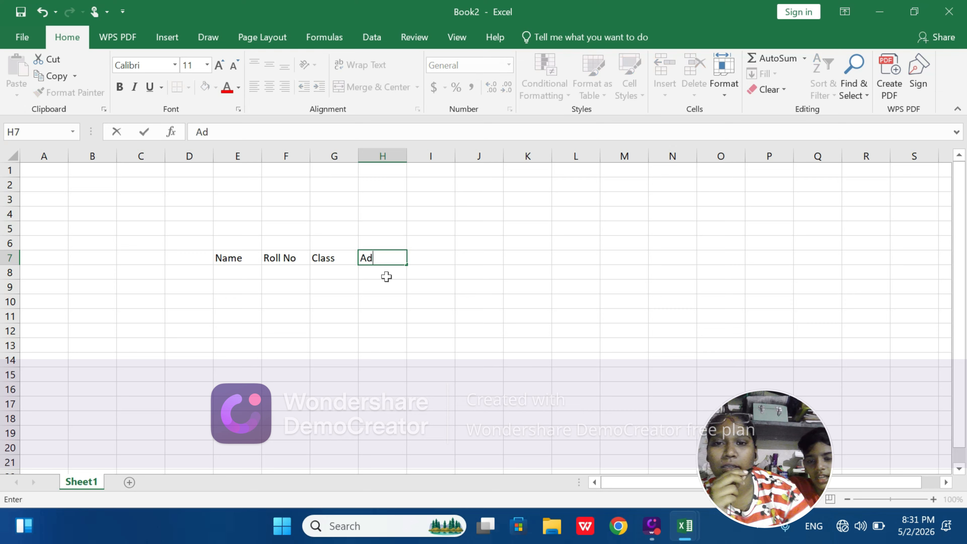
pyautogui.click(430, 263)
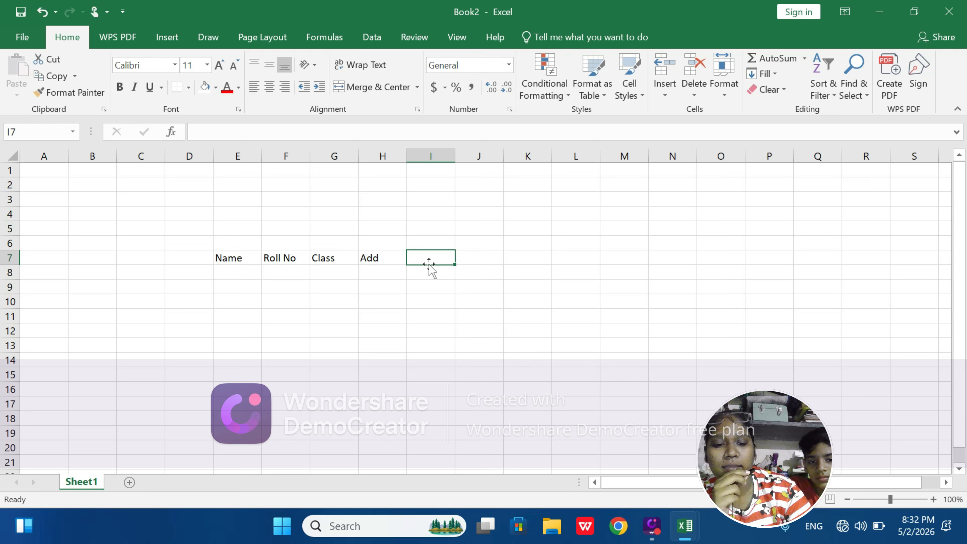
pyautogui.write('Pho')
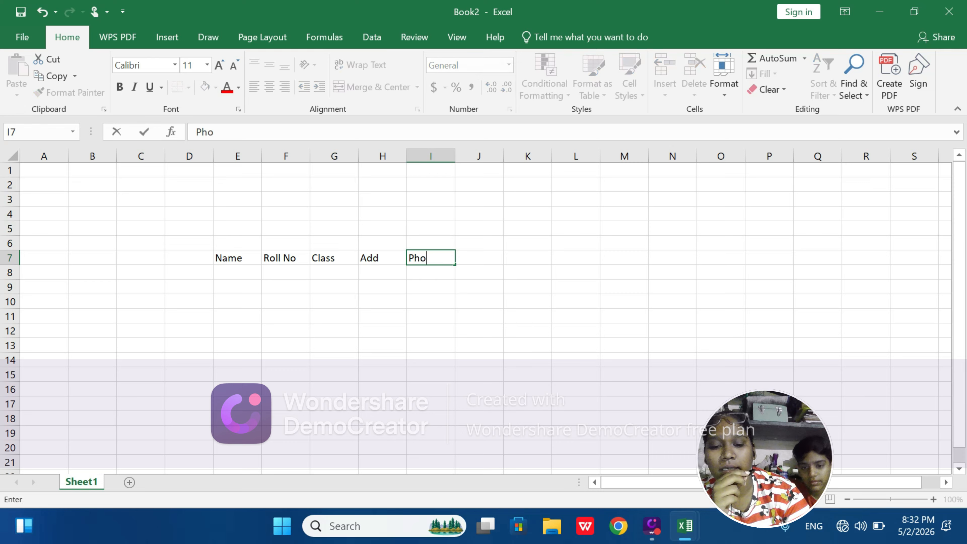
pyautogui.write('ne')
pyautogui.press('BackSpace')
pyautogui.write('e')
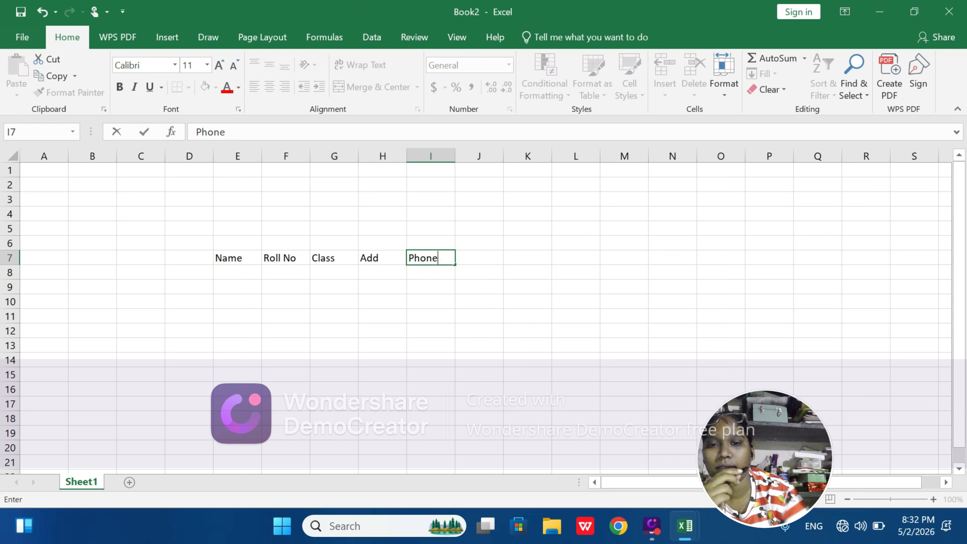
pyautogui.click(348, 330)
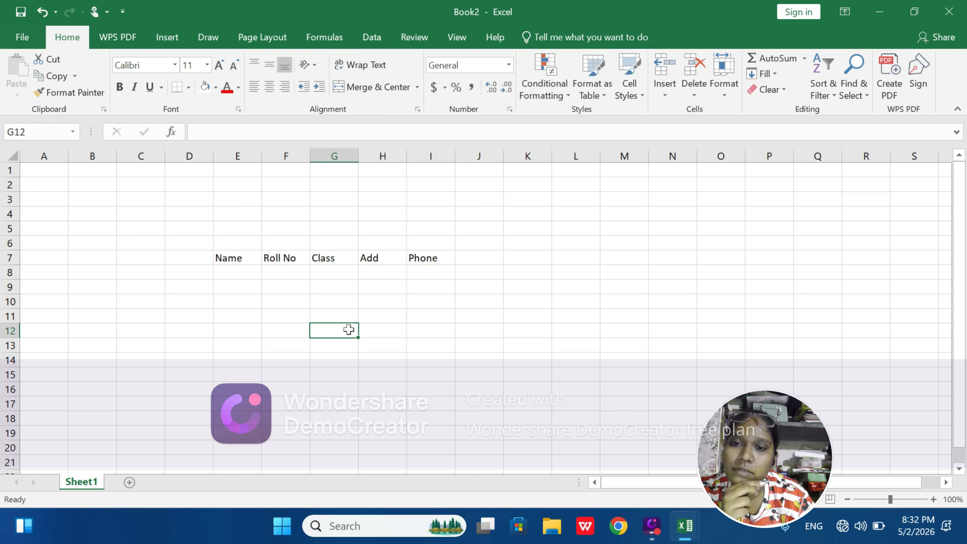
# Enter the first three students' names in cells E8 to E10 under the Name heading
pyautogui.click(238, 270)
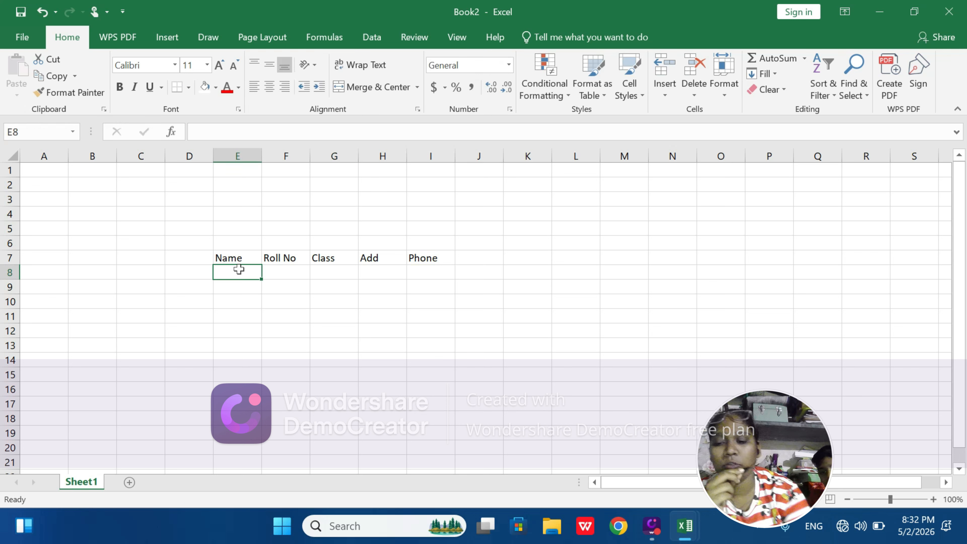
pyautogui.write('Saniy')
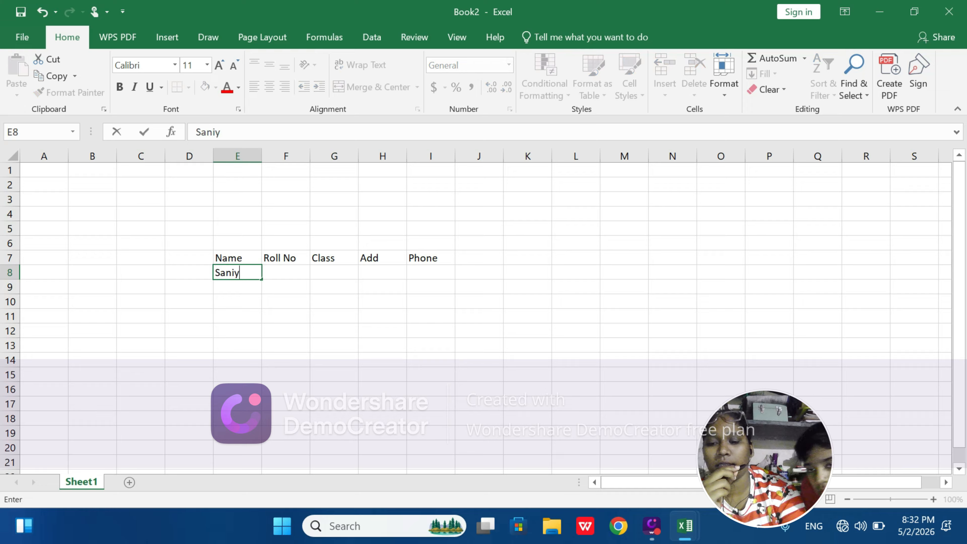
pyautogui.write('a')
pyautogui.press('Return')
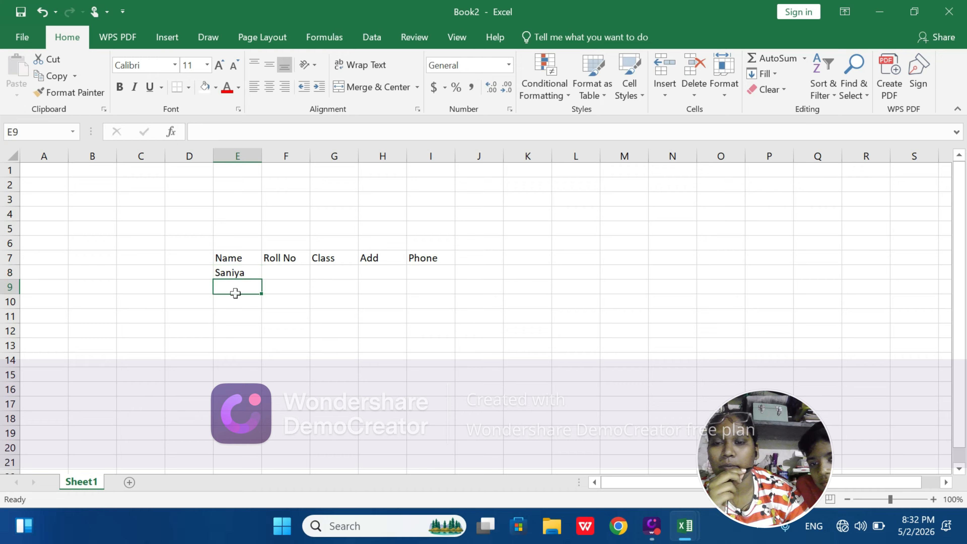
pyautogui.write('Ara')
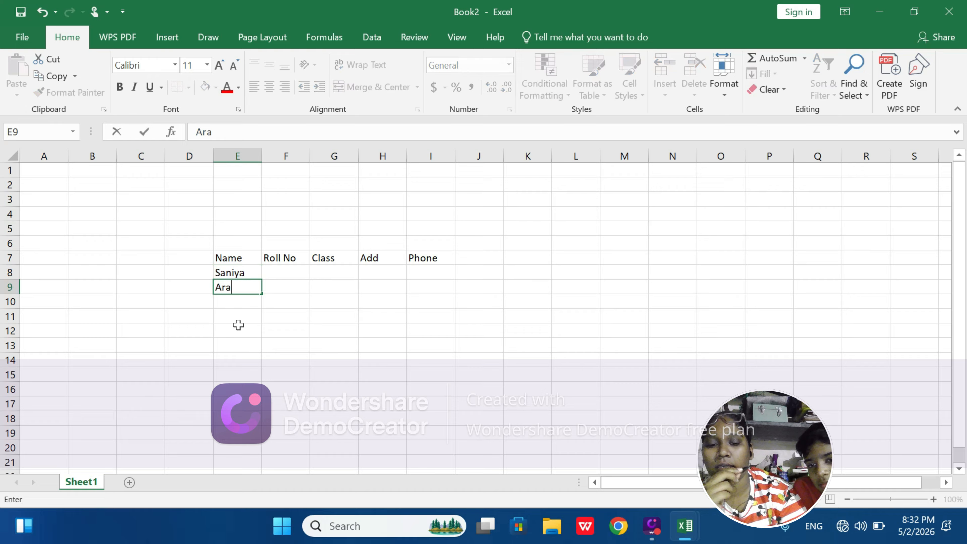
pyautogui.write('iz')
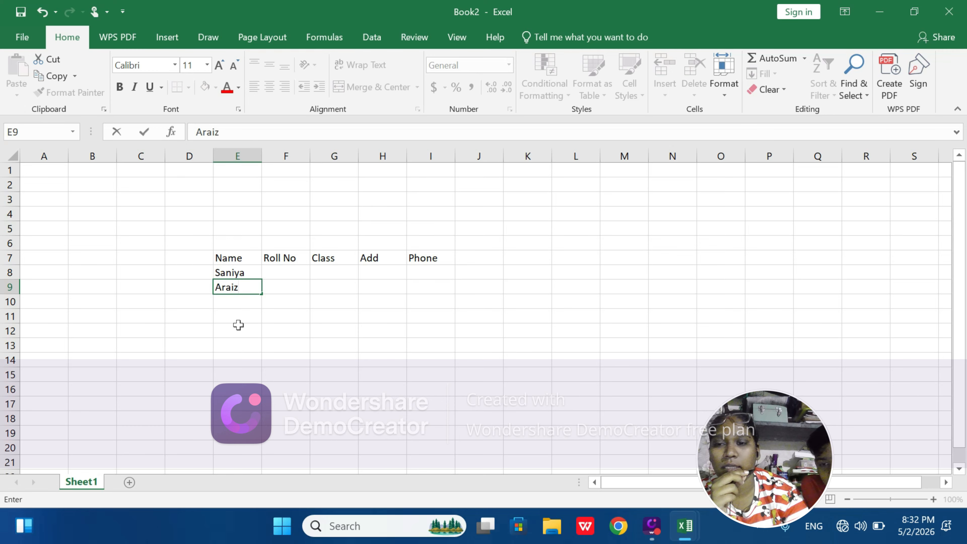
pyautogui.press('Return')
pyautogui.write('S')
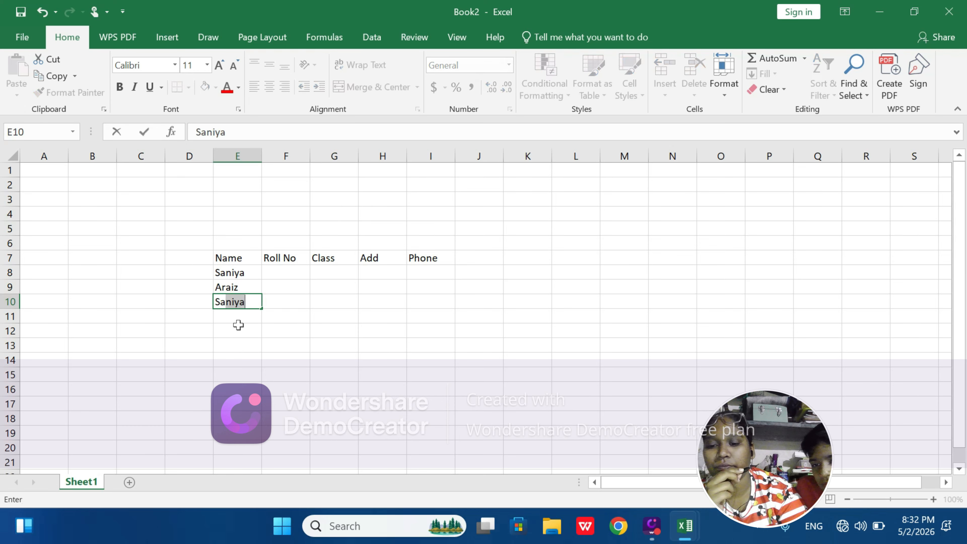
pyautogui.write('ara')
pyautogui.press('Return')
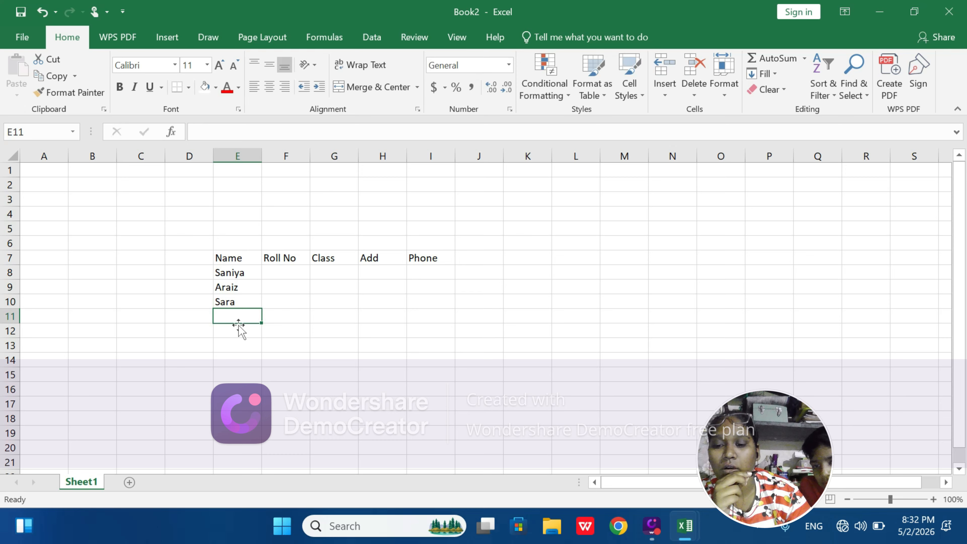
# Enter three more students' names in cells E11 to E13 to complete the Name column
pyautogui.write('Riya')
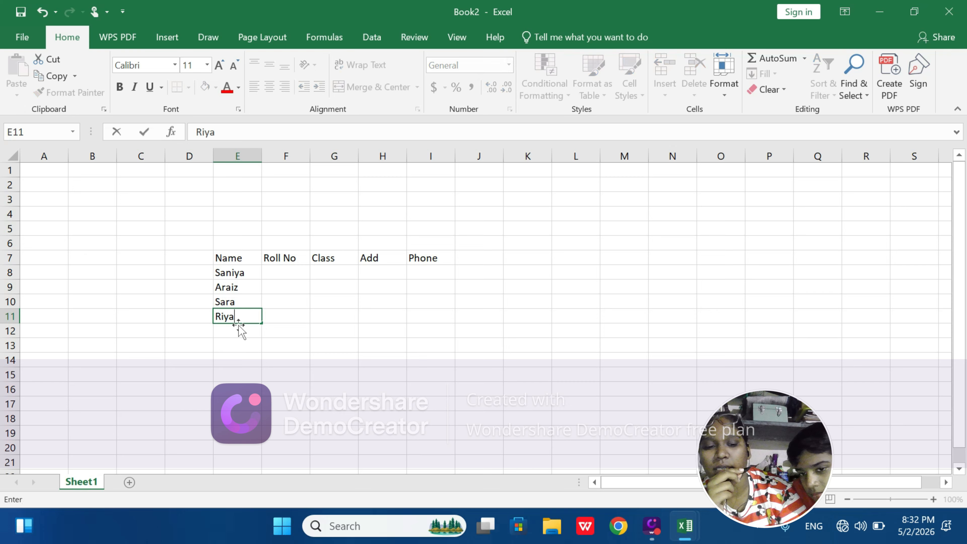
pyautogui.press('Return')
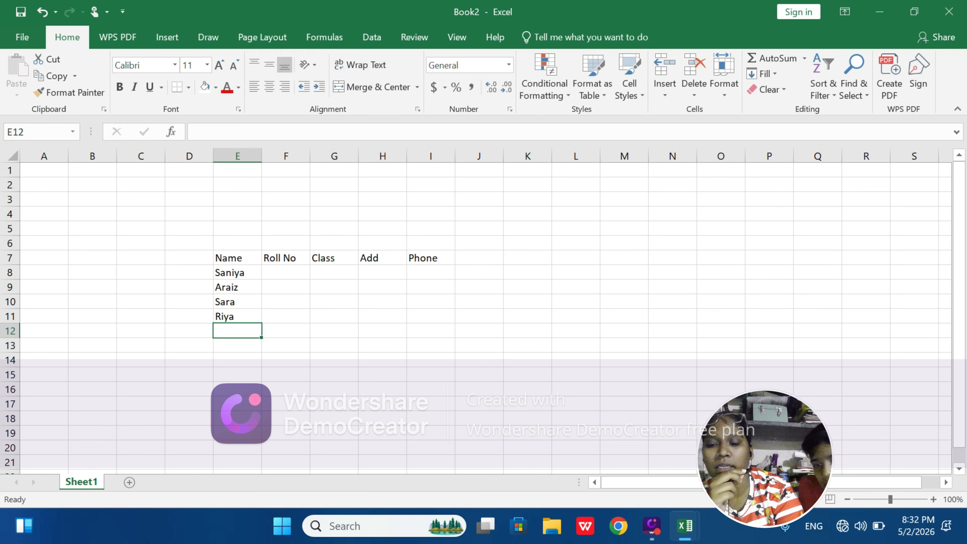
pyautogui.write('Diya')
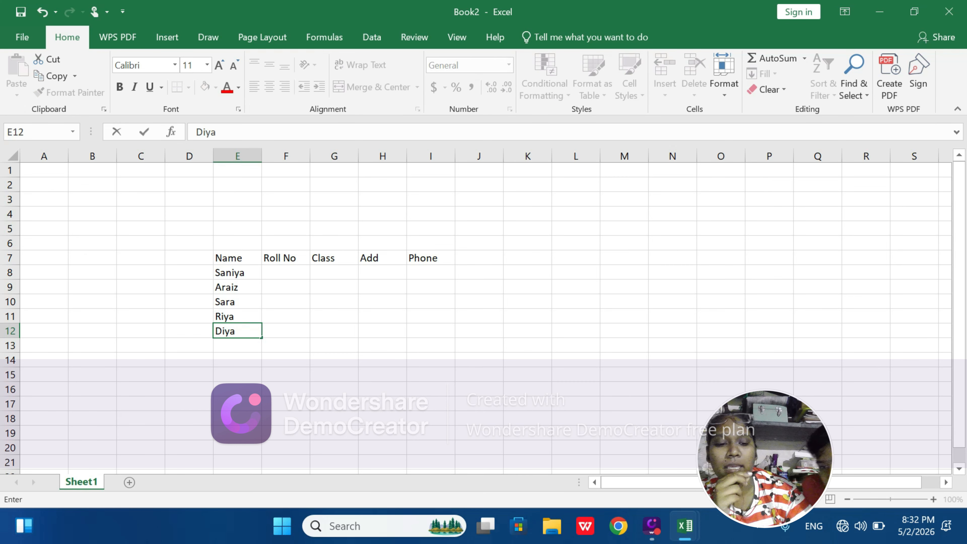
pyautogui.press('Return')
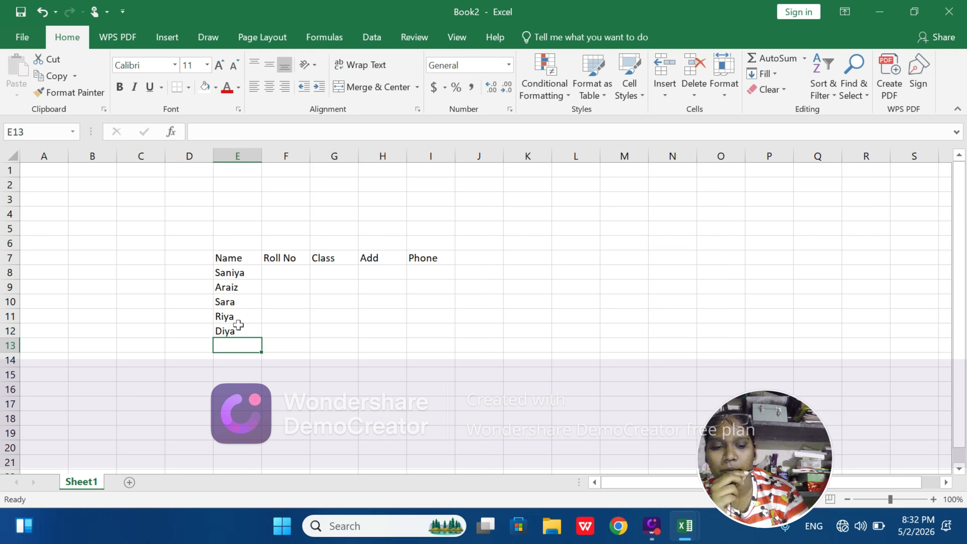
pyautogui.write('Po')
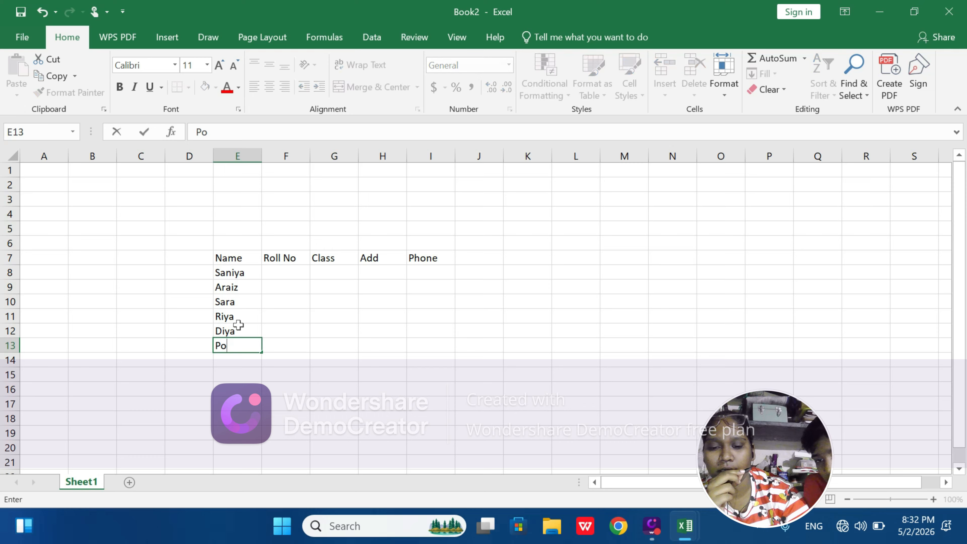
pyautogui.write('oja')
pyautogui.press('Return')
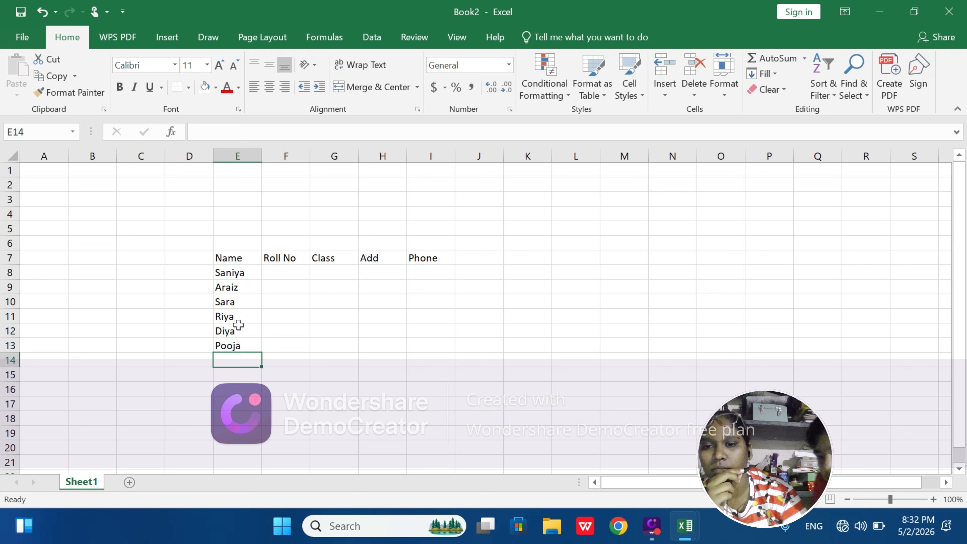
# Enter 1 in cell F8 as the first student's roll number
pyautogui.click(286, 277)
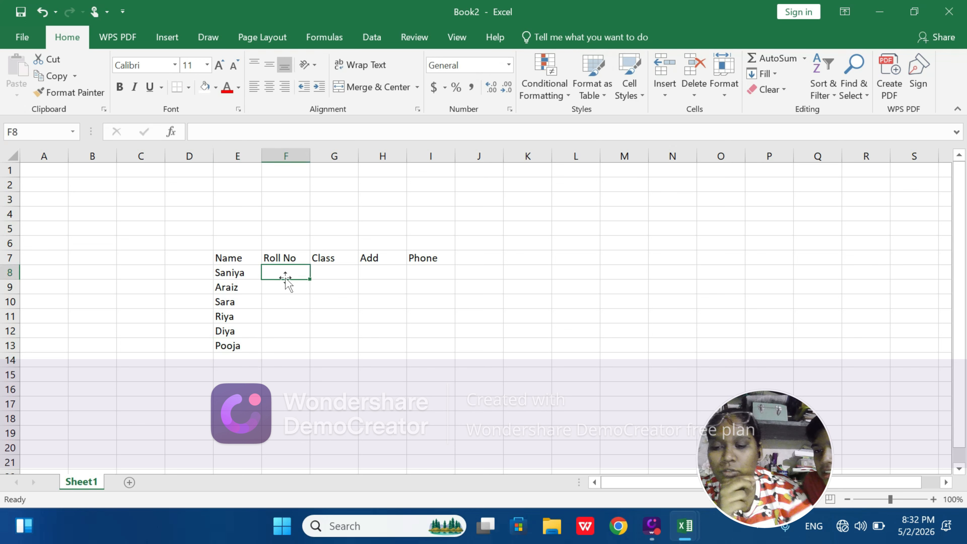
pyautogui.write('1')
pyautogui.click(294, 306)
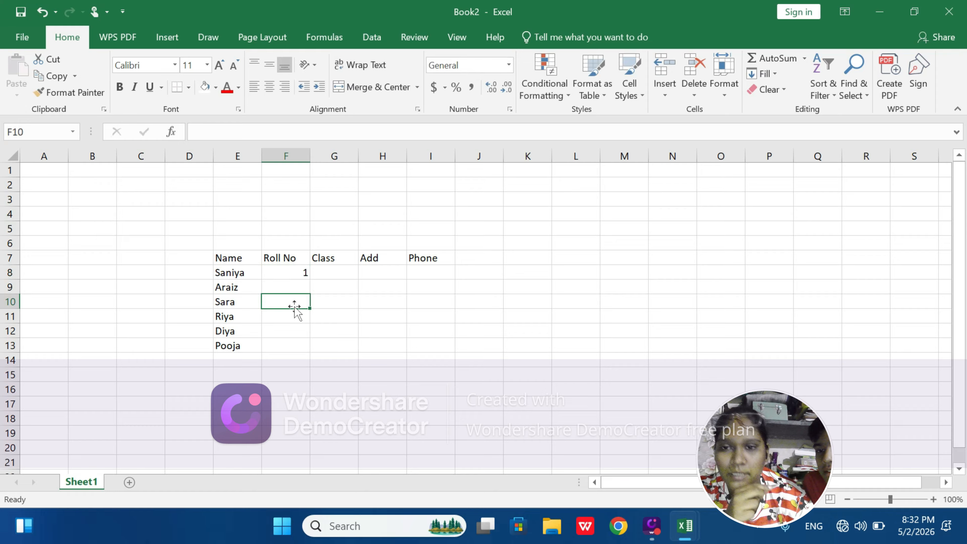
pyautogui.click(295, 275)
pyautogui.click(286, 156)
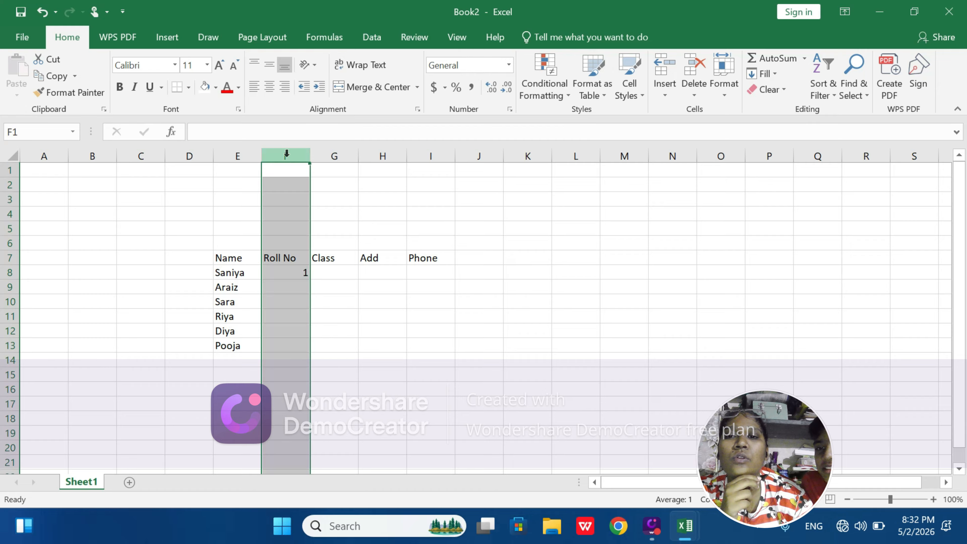
pyautogui.click(303, 285)
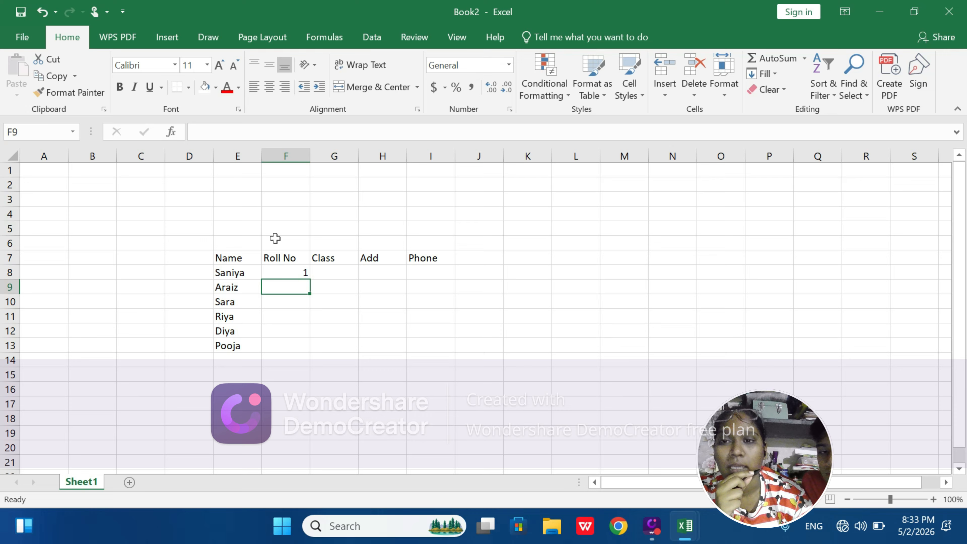
pyautogui.click(240, 156)
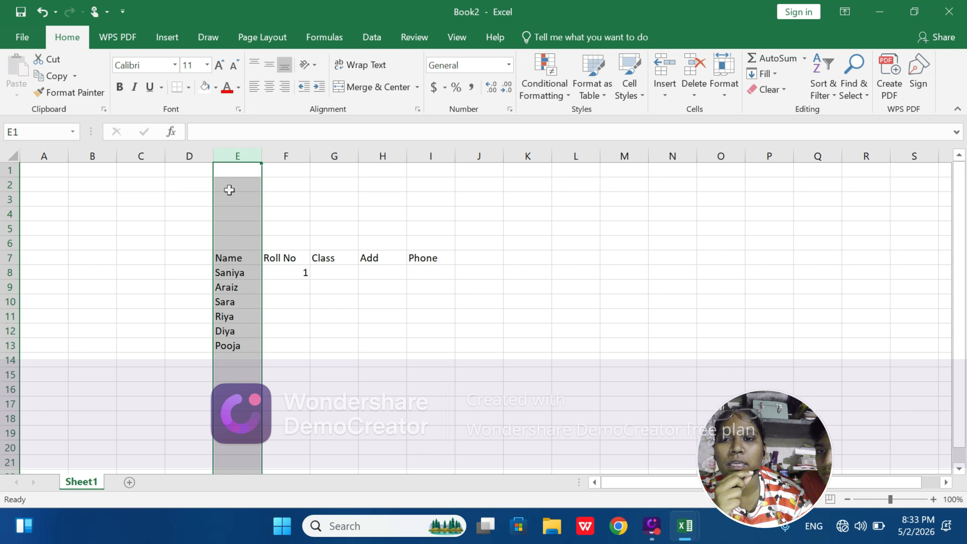
pyautogui.click(282, 184)
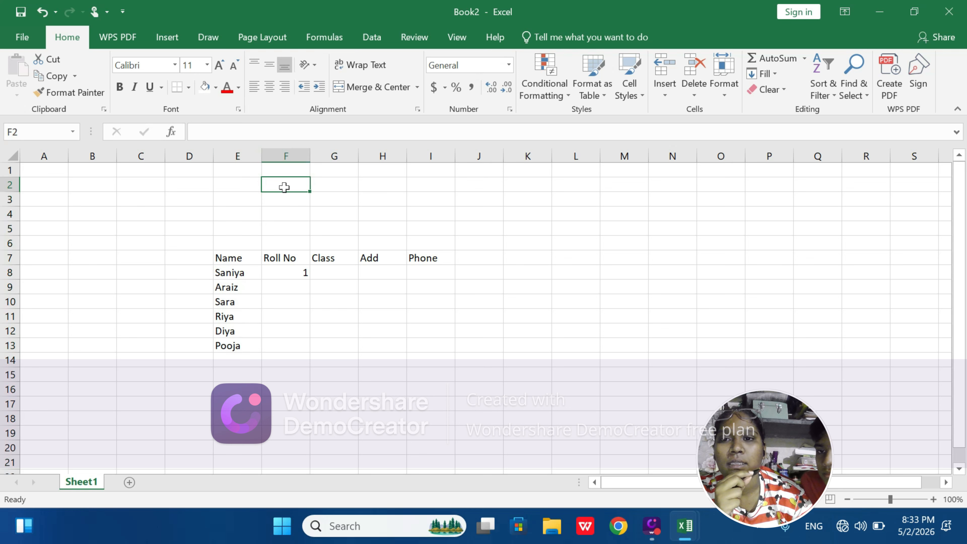
# Center the contents of columns E to I horizontally
pyautogui.click(244, 156)
pyautogui.moveTo(244, 156); pyautogui.dragTo(419, 169)
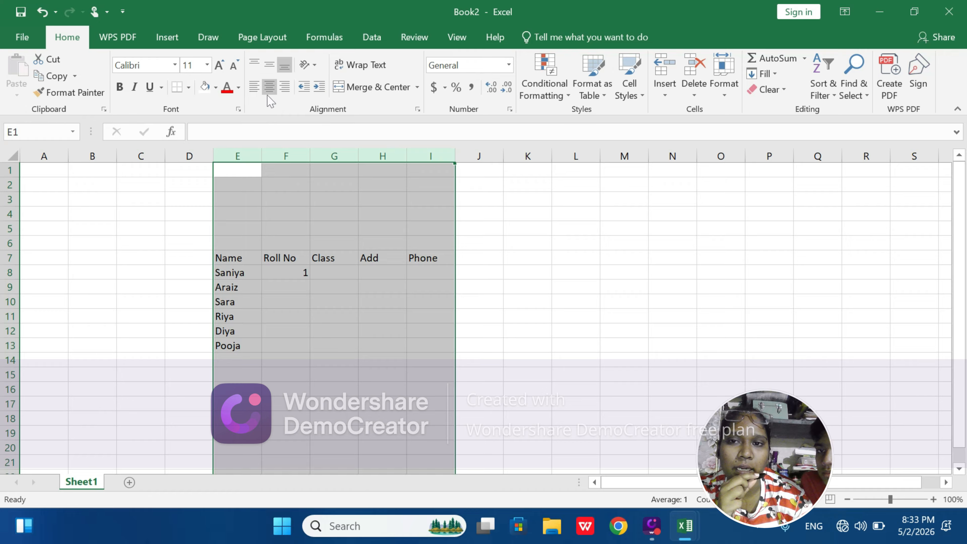
pyautogui.click(270, 88)
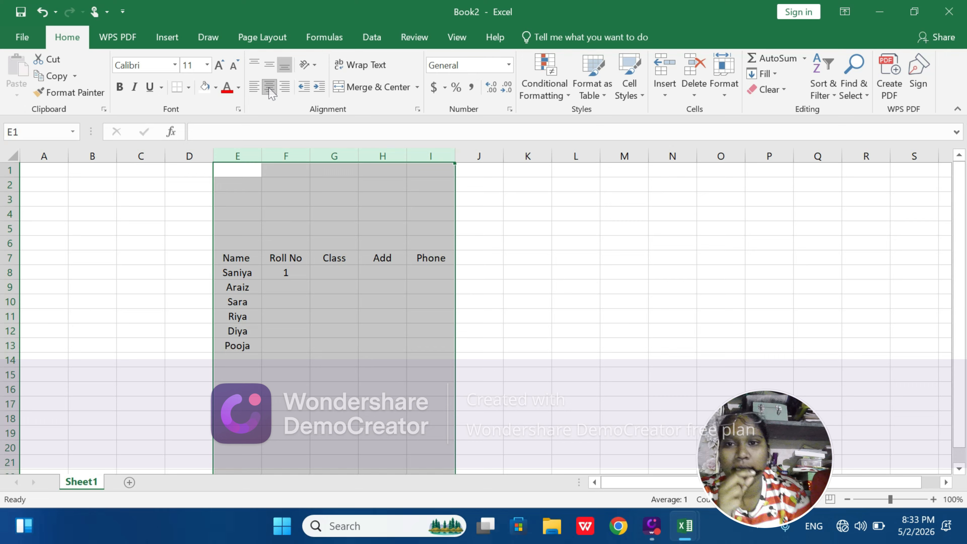
pyautogui.click(281, 354)
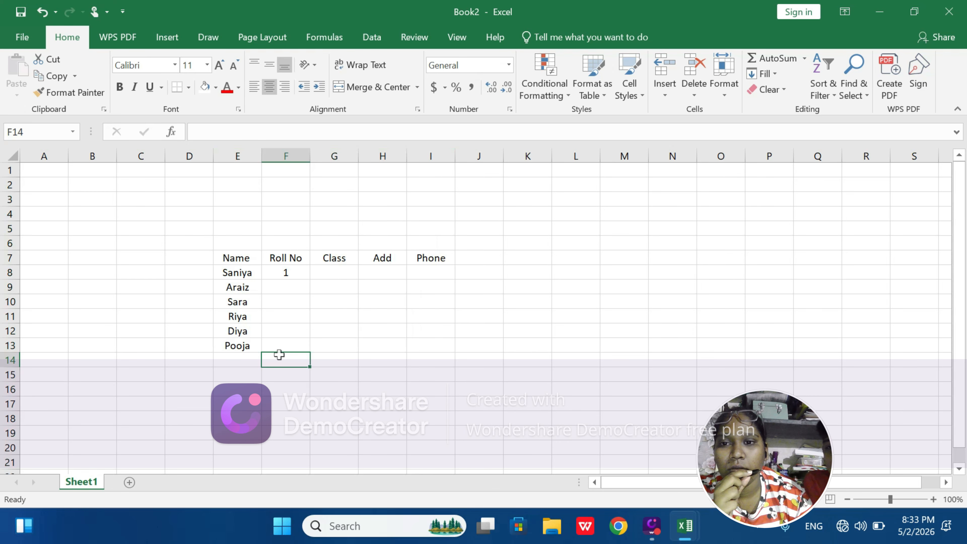
# Fill the roll number from F8 down to F13 using the Fill Series option, numbering the students 1 to 6
pyautogui.click(286, 271)
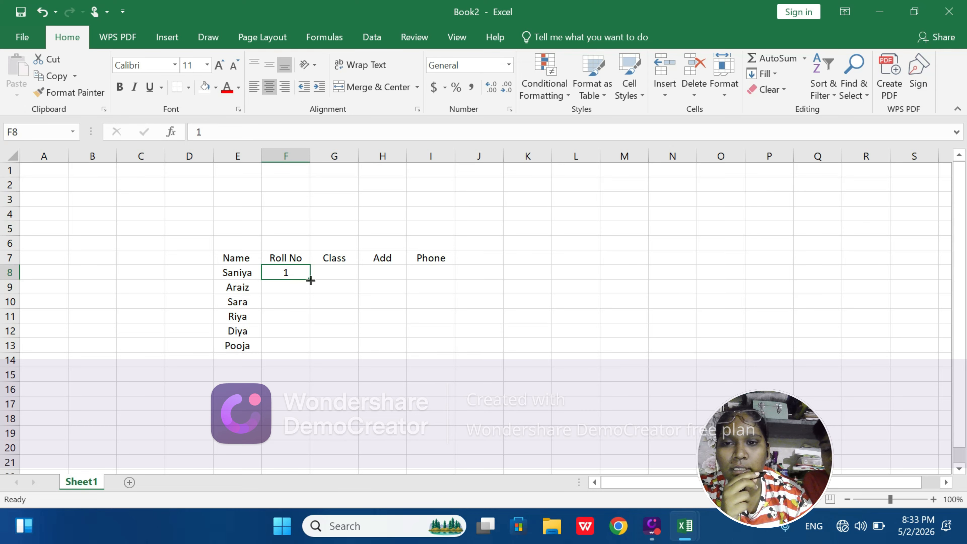
pyautogui.moveTo(311, 280); pyautogui.dragTo(301, 353)
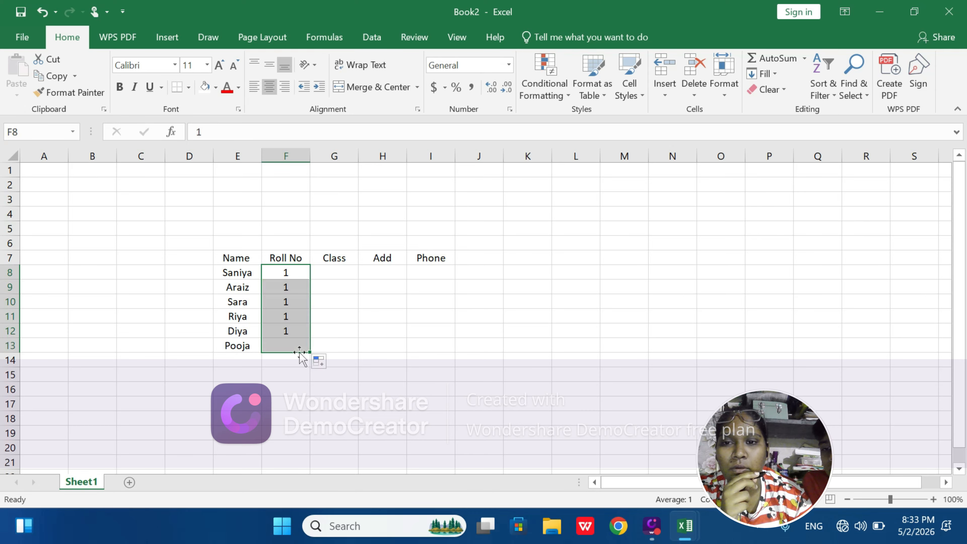
pyautogui.click(319, 363)
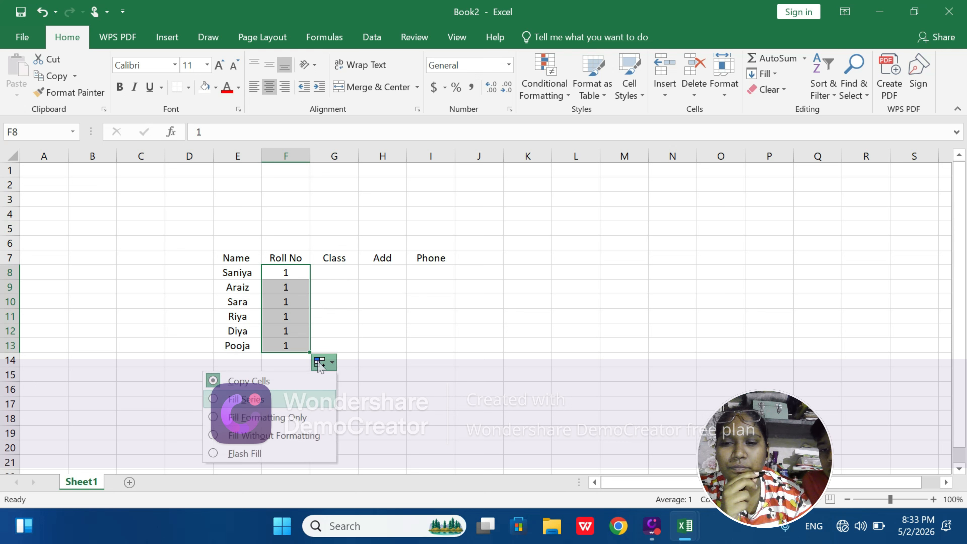
pyautogui.click(319, 364)
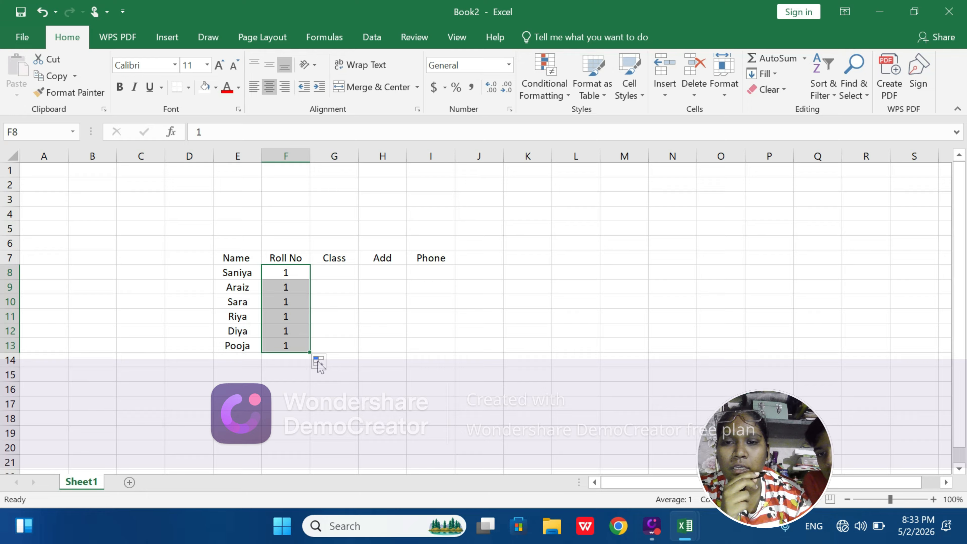
pyautogui.click(318, 364)
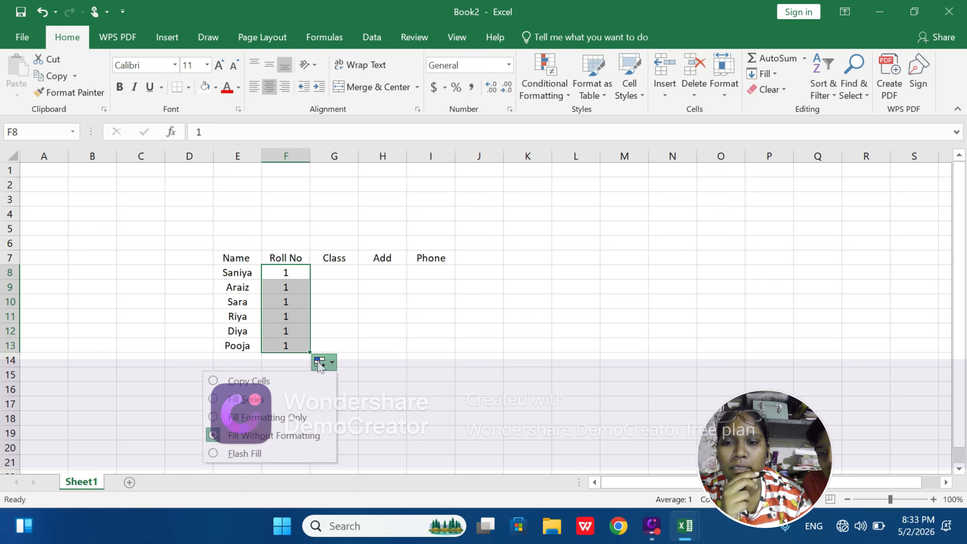
pyautogui.press('Return')
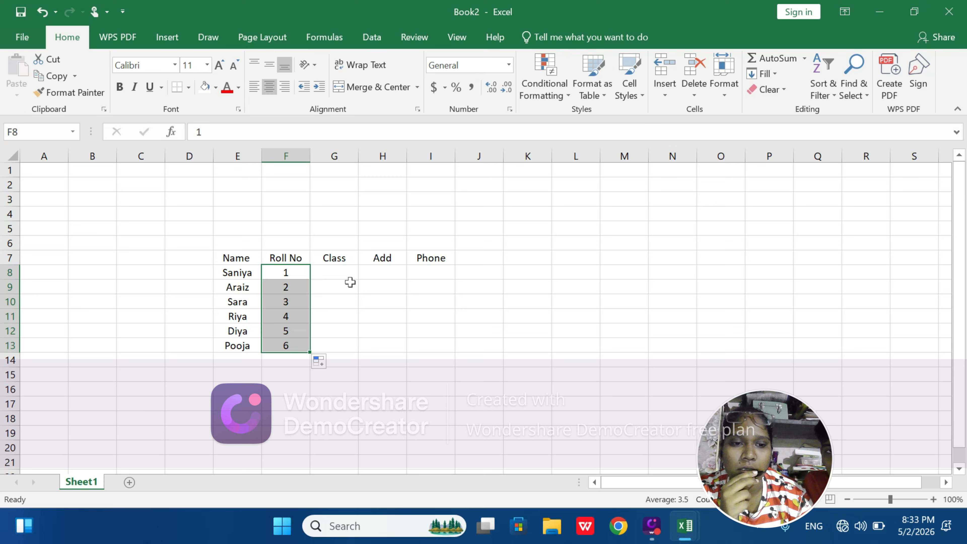
pyautogui.click(331, 277)
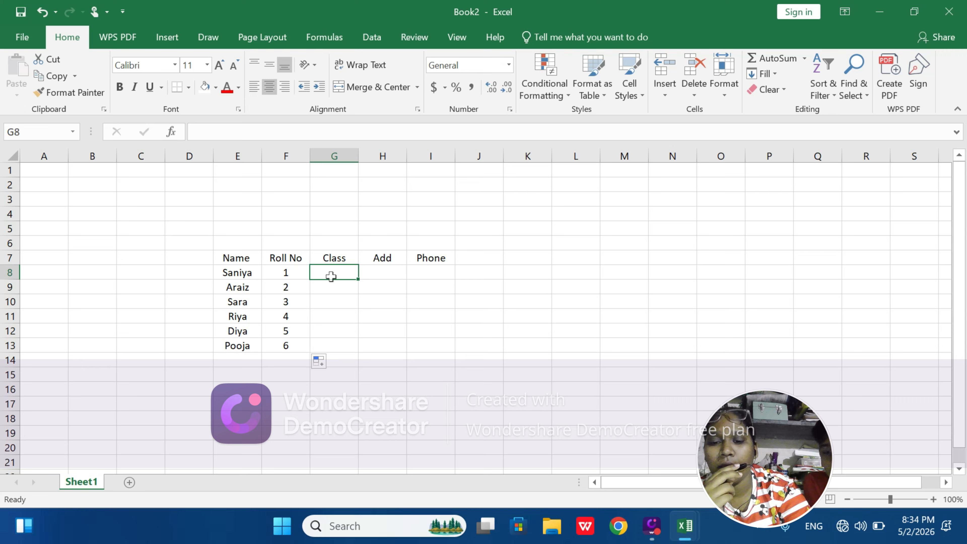
# Enter 5 as the class in cell G8 and copy it down through G13 for all six students
pyautogui.write('5')
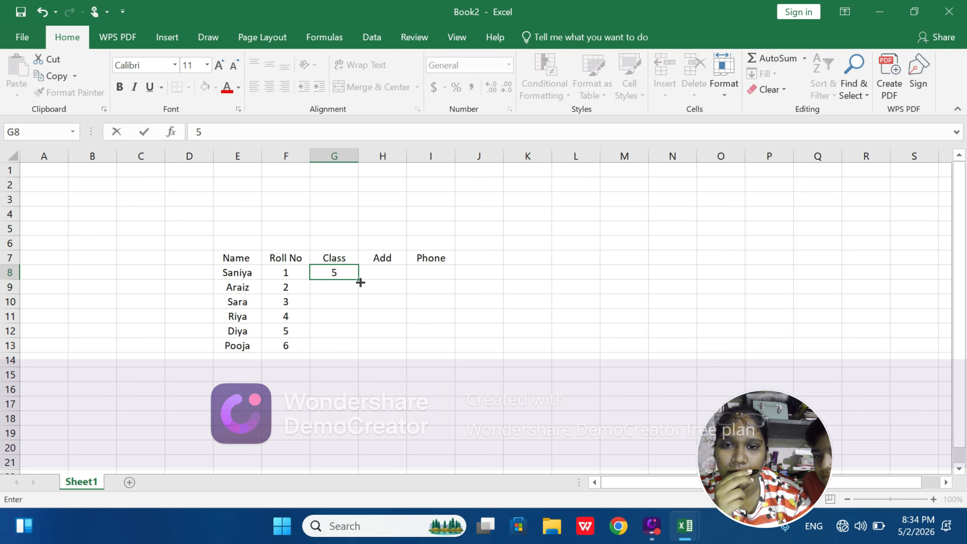
pyautogui.moveTo(359, 283); pyautogui.dragTo(349, 346)
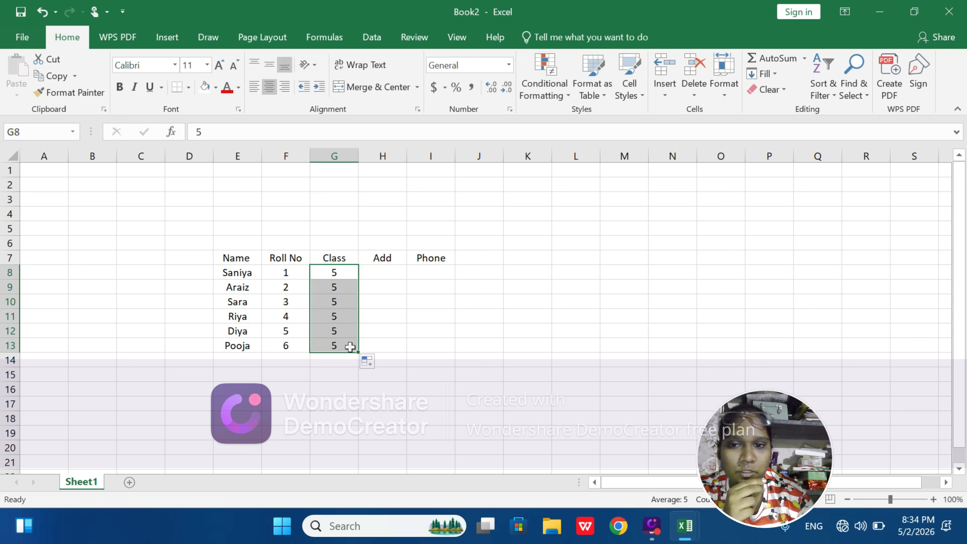
pyautogui.click(384, 330)
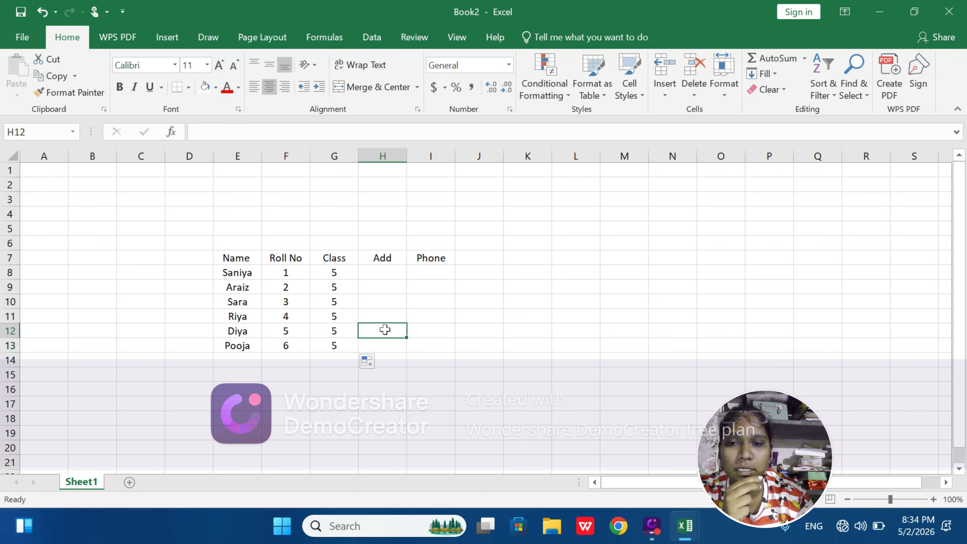
# Widen the Add column (column H) to several times its standard width
pyautogui.click(379, 274)
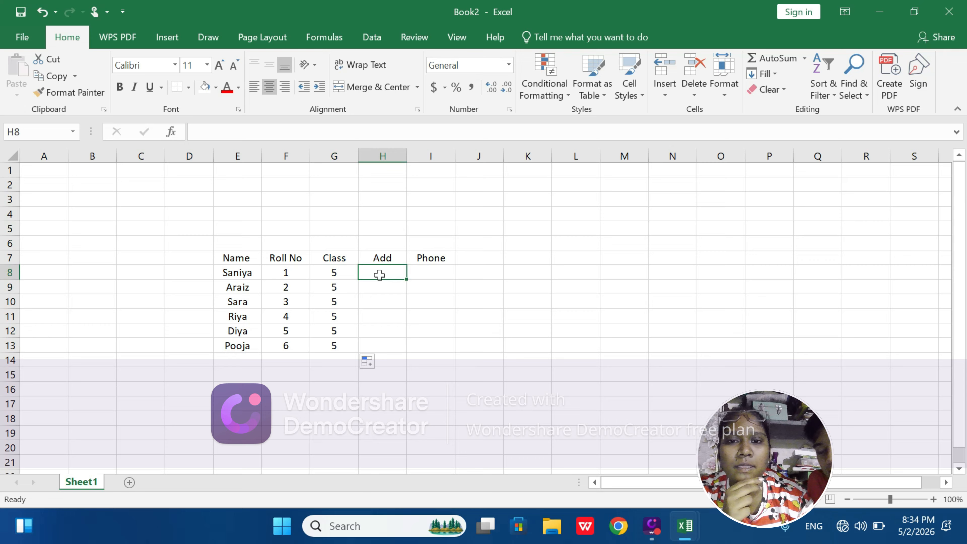
pyautogui.click(392, 153)
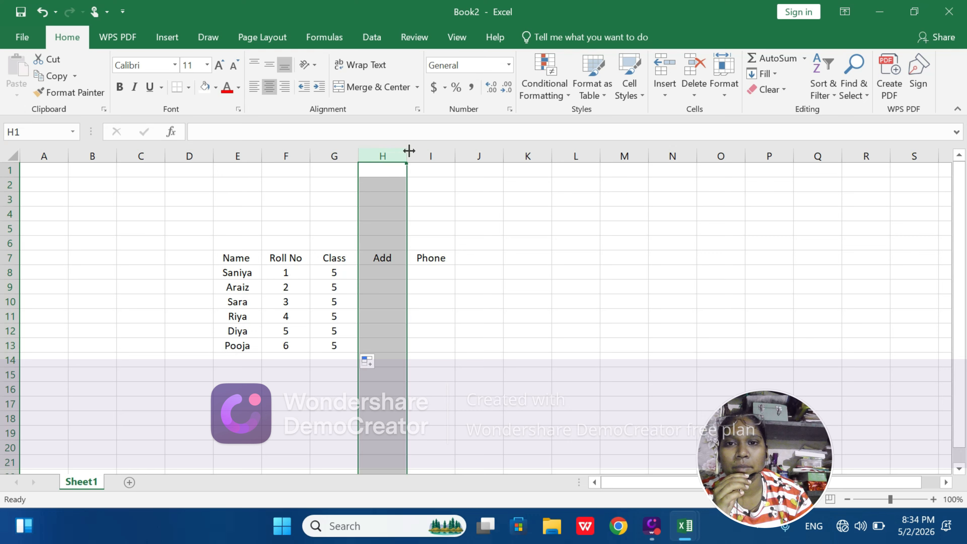
pyautogui.moveTo(409, 151); pyautogui.dragTo(727, 186)
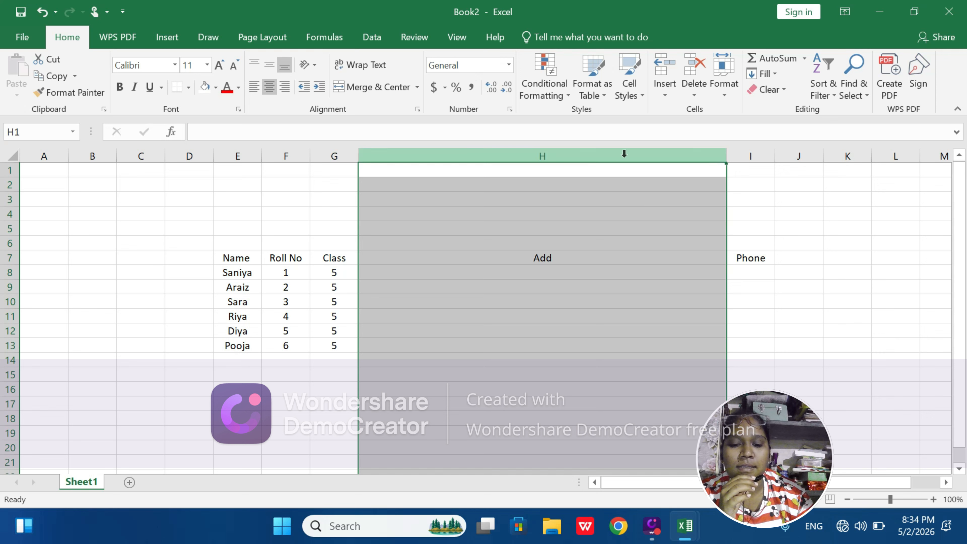
# Delete the whole Add column (column H) from the student table
pyautogui.rightClick(624, 154)
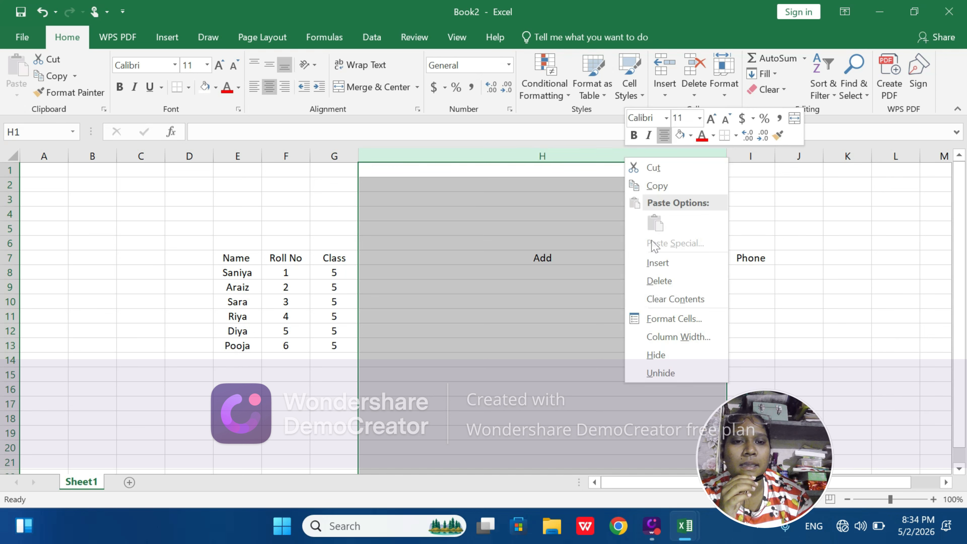
pyautogui.click(657, 284)
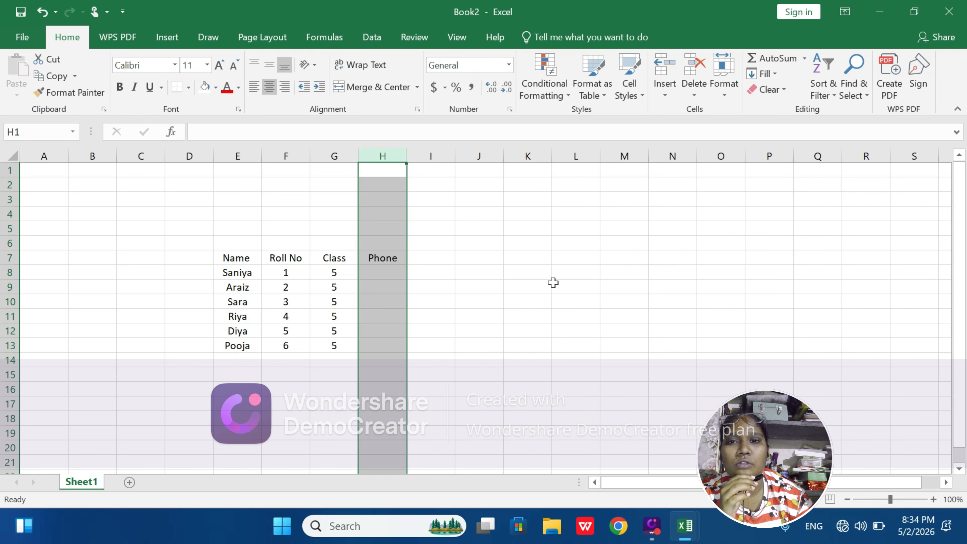
pyautogui.click(456, 286)
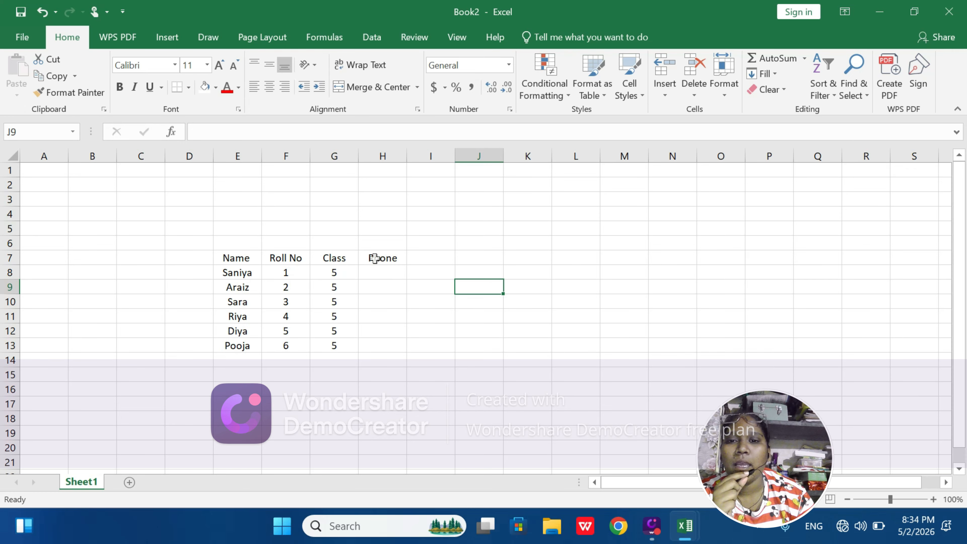
# Widen the Phone column (column H) to nearly double its standard width
pyautogui.click(384, 282)
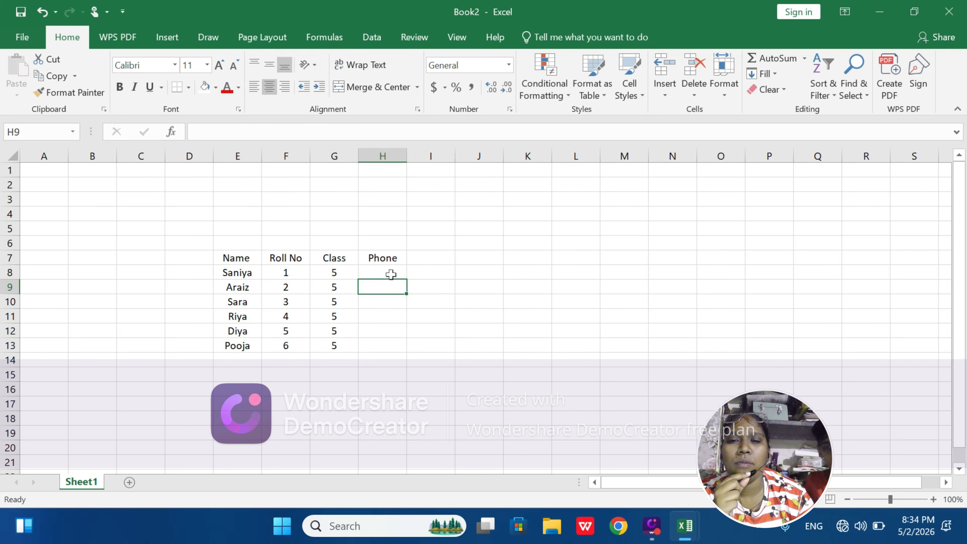
pyautogui.click(390, 273)
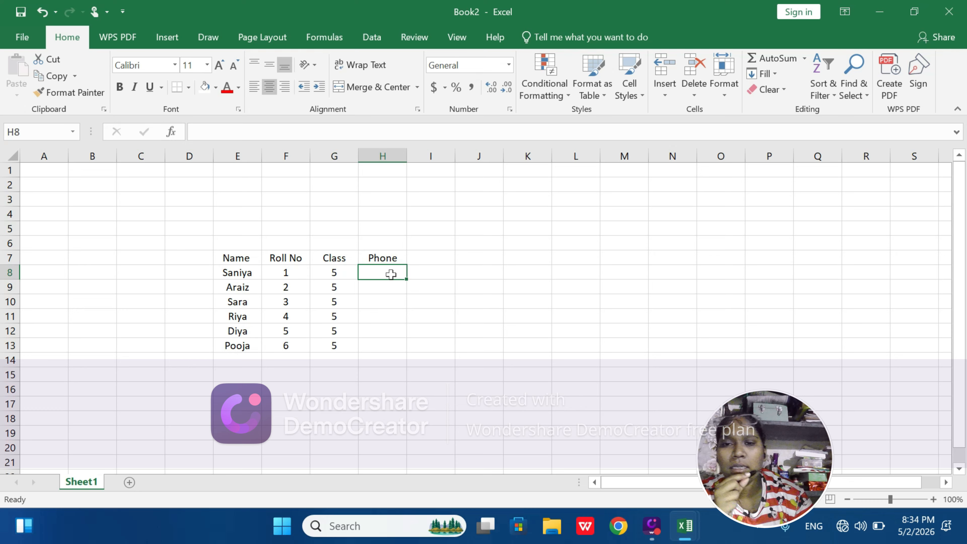
pyautogui.moveTo(407, 156); pyautogui.dragTo(449, 177)
pyautogui.click(350, 313)
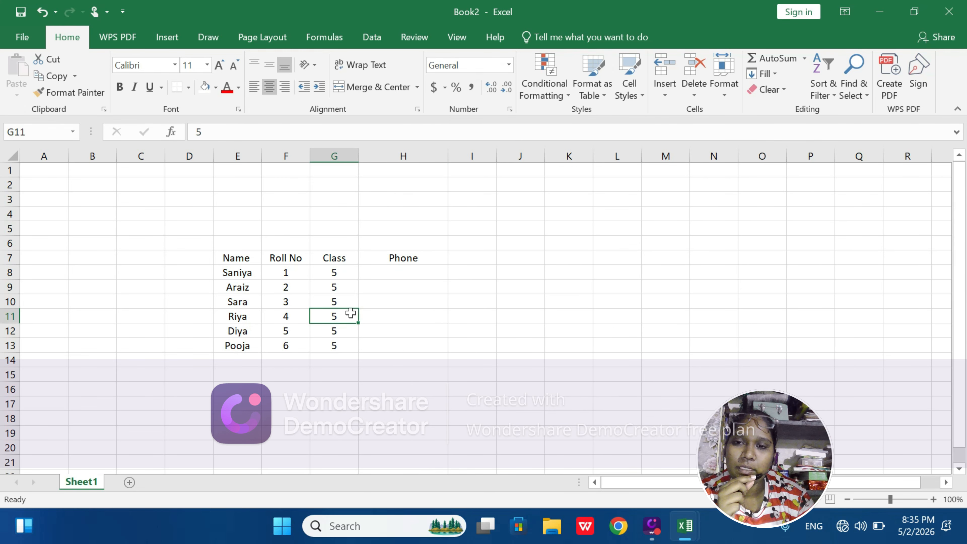
pyautogui.click(287, 375)
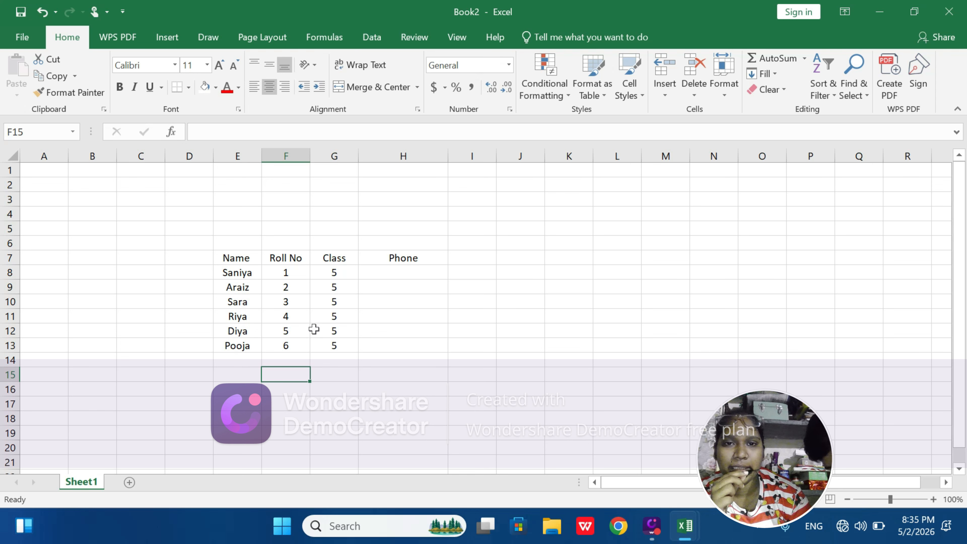
pyautogui.click(375, 332)
# Apply All Borders to the student table in the range E7:H13
pyautogui.click(243, 255)
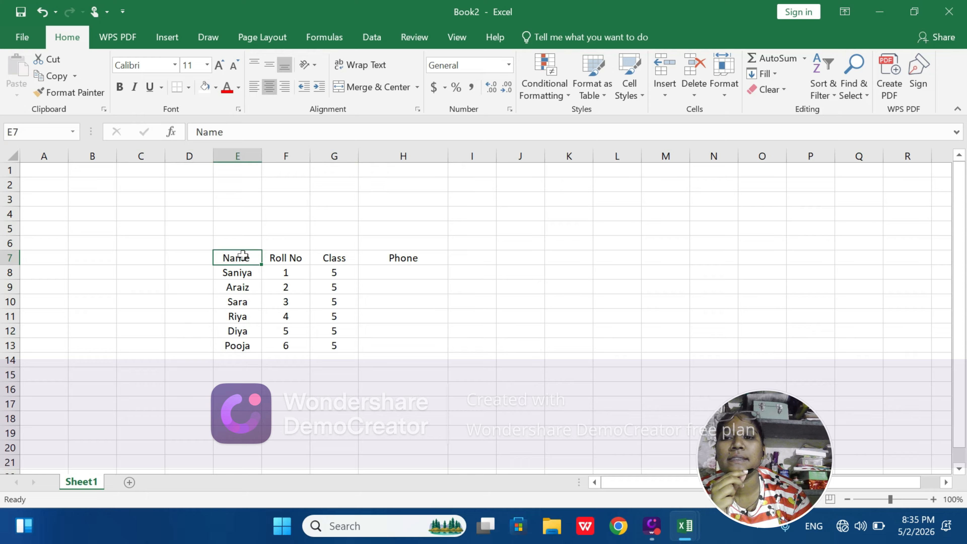
pyautogui.moveTo(243, 254); pyautogui.dragTo(407, 352)
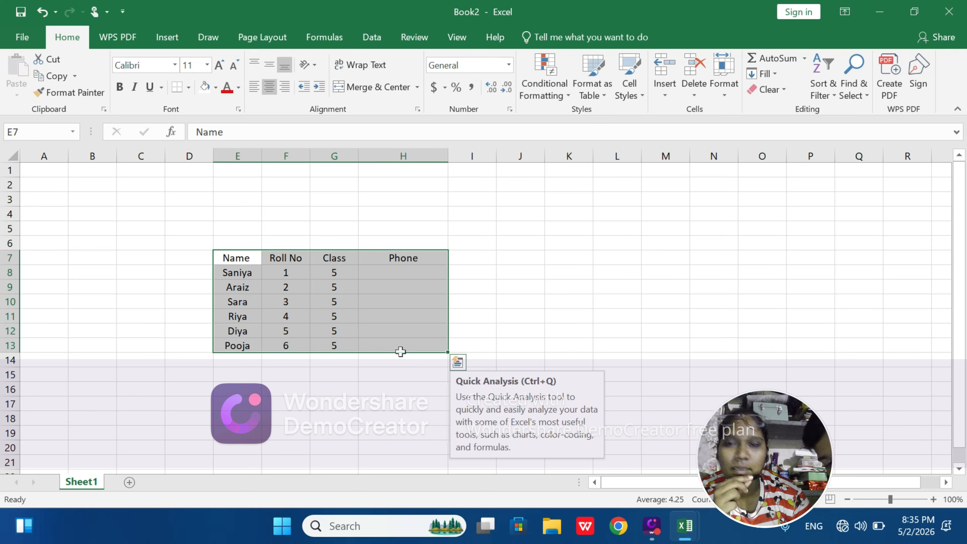
pyautogui.click(190, 90)
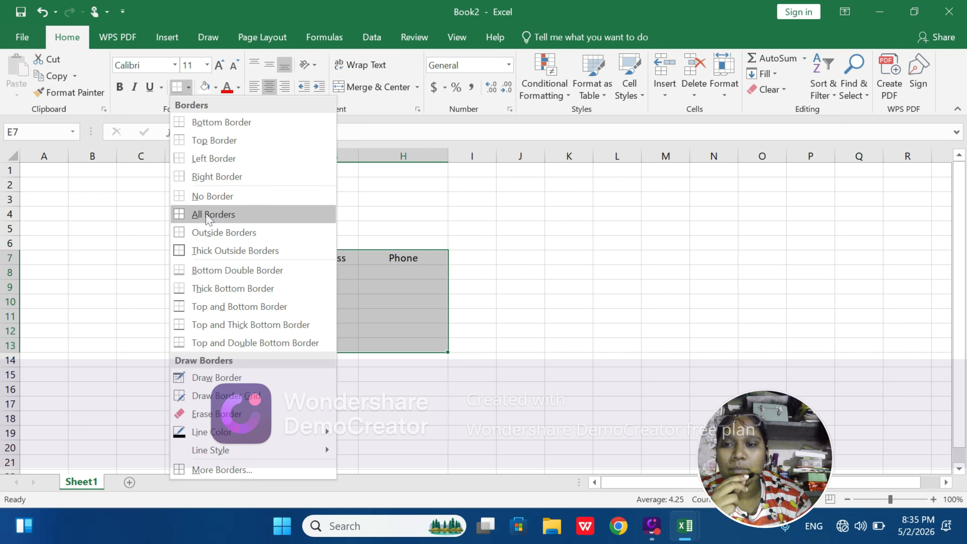
pyautogui.click(207, 216)
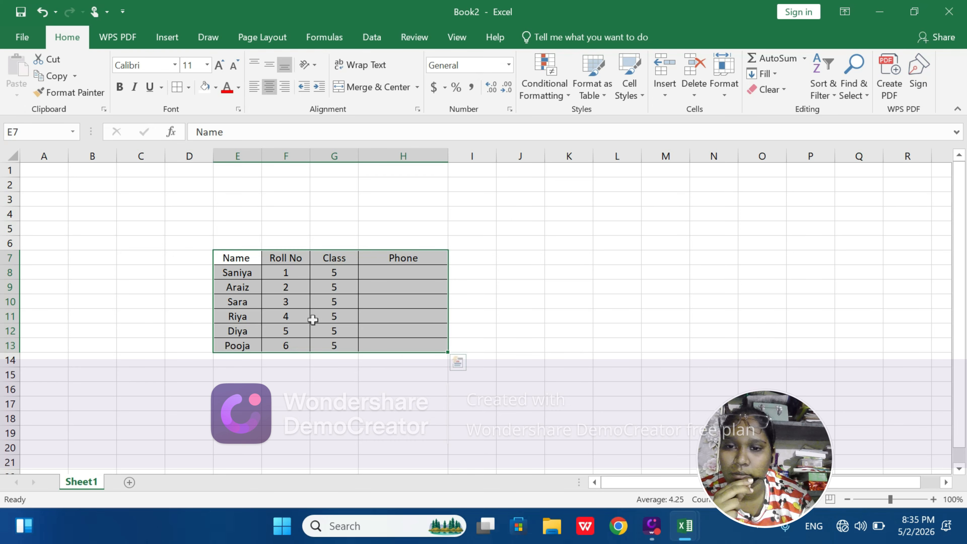
pyautogui.click(296, 389)
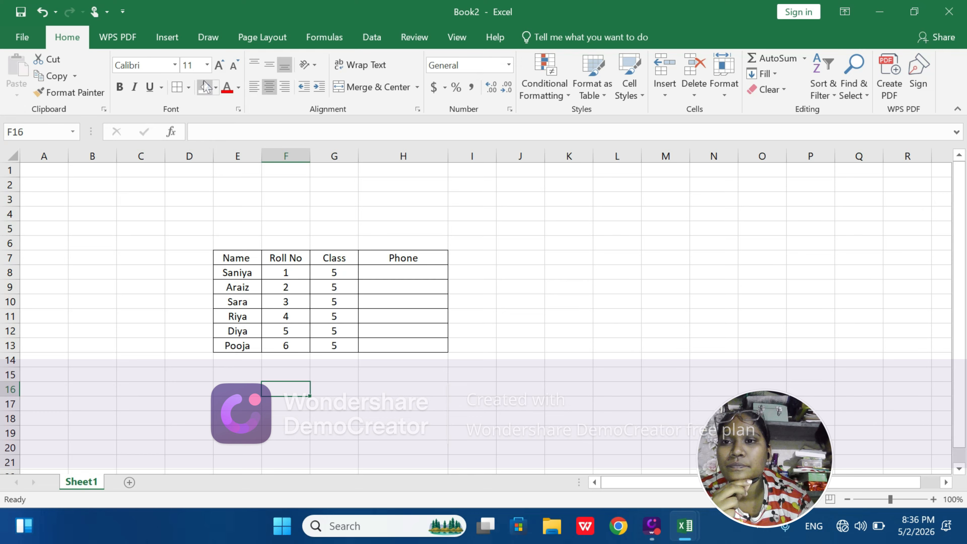
# Fill the fourth student's name cell, E11, with the standard yellow color
pyautogui.click(217, 91)
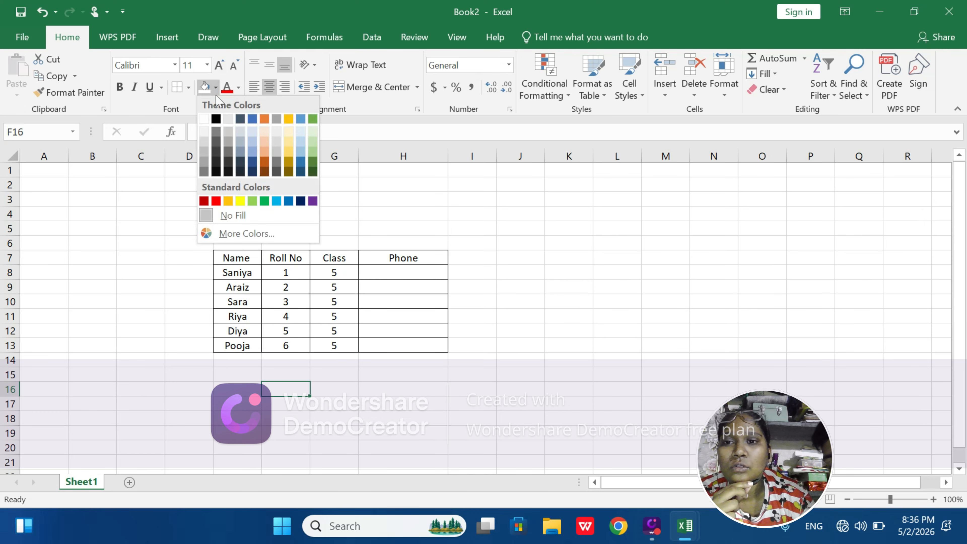
pyautogui.click(233, 303)
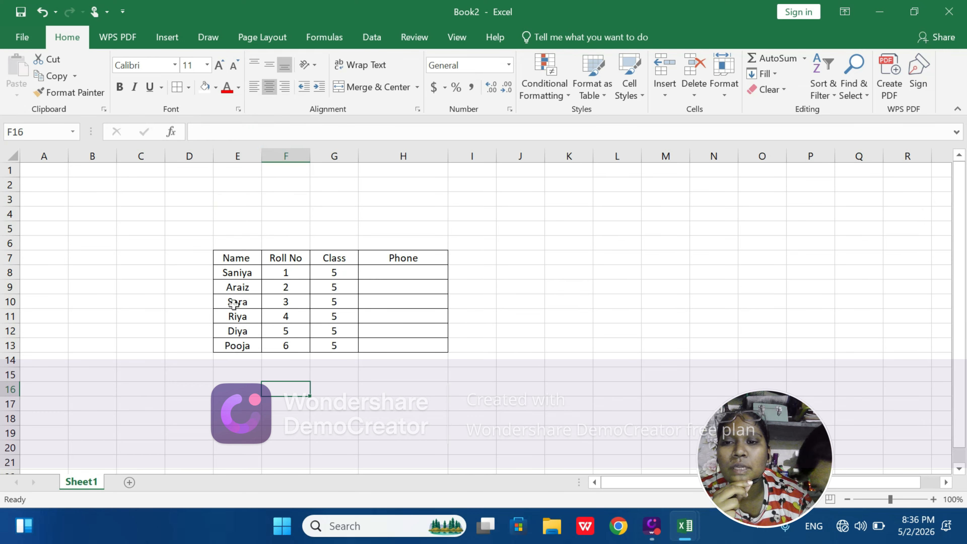
pyautogui.click(242, 314)
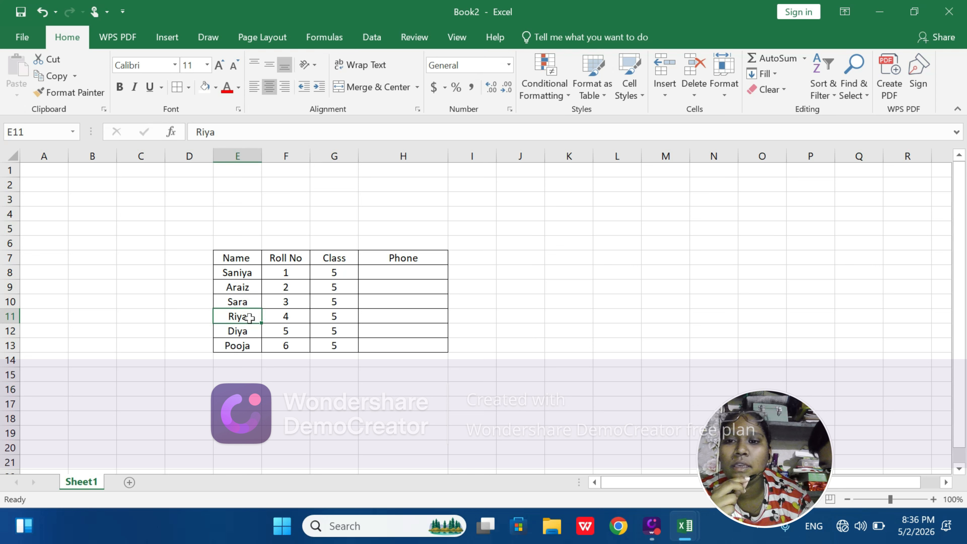
pyautogui.click(239, 341)
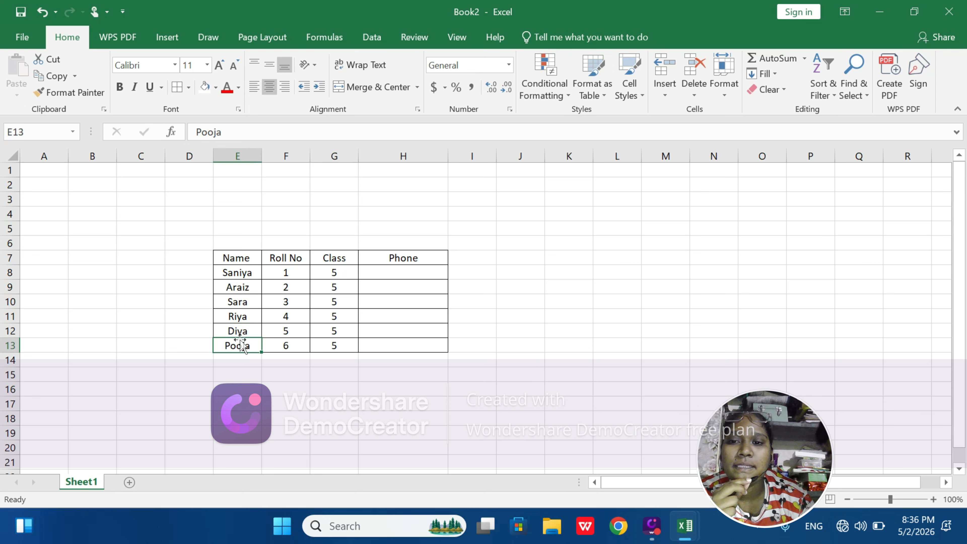
pyautogui.click(238, 320)
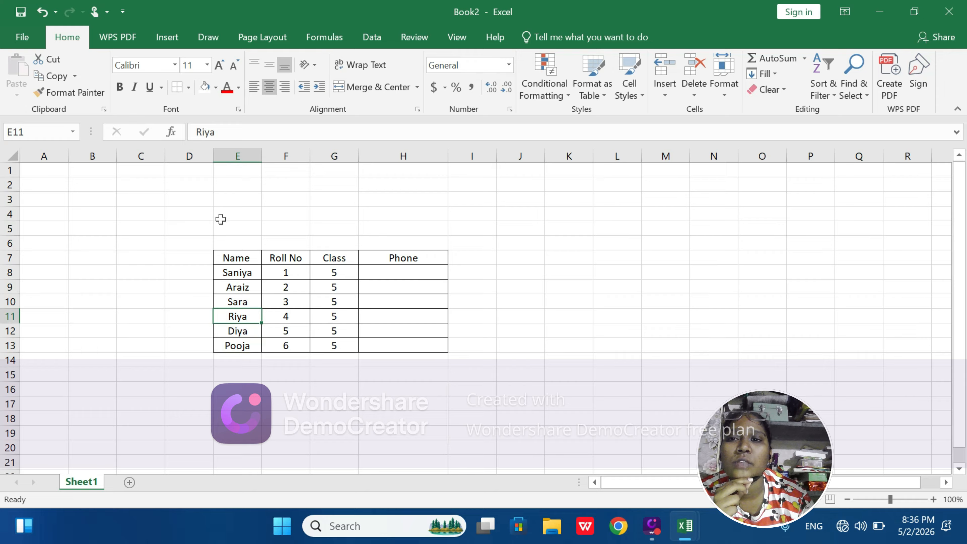
pyautogui.click(215, 87)
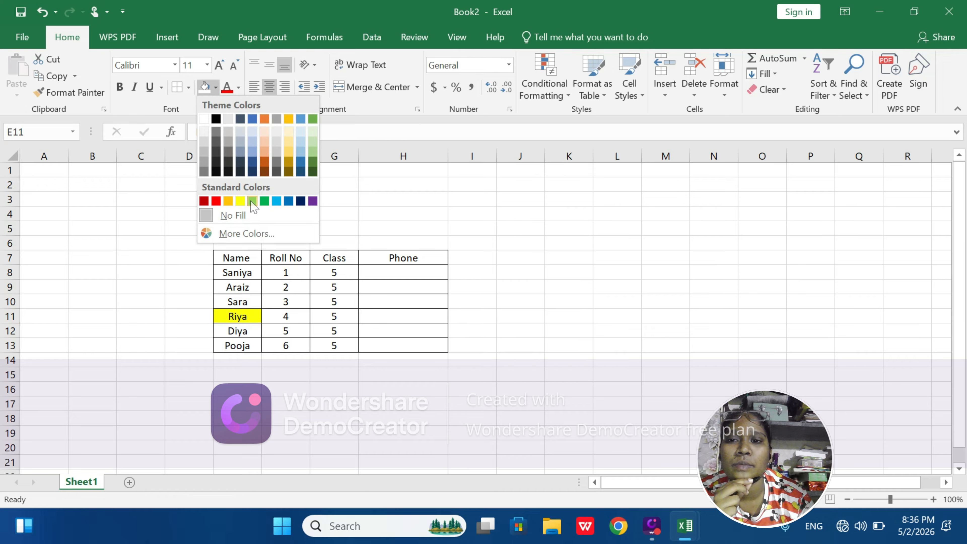
pyautogui.click(239, 200)
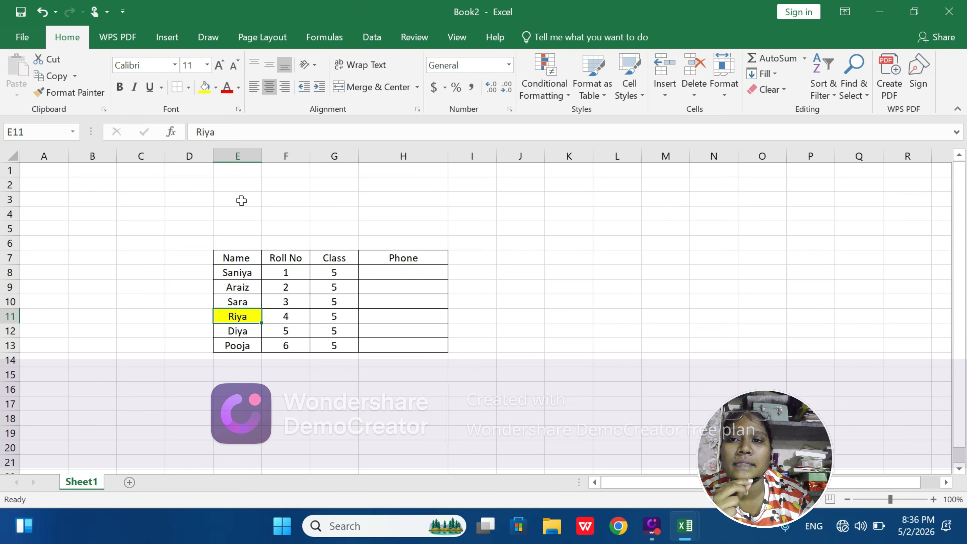
pyautogui.click(280, 343)
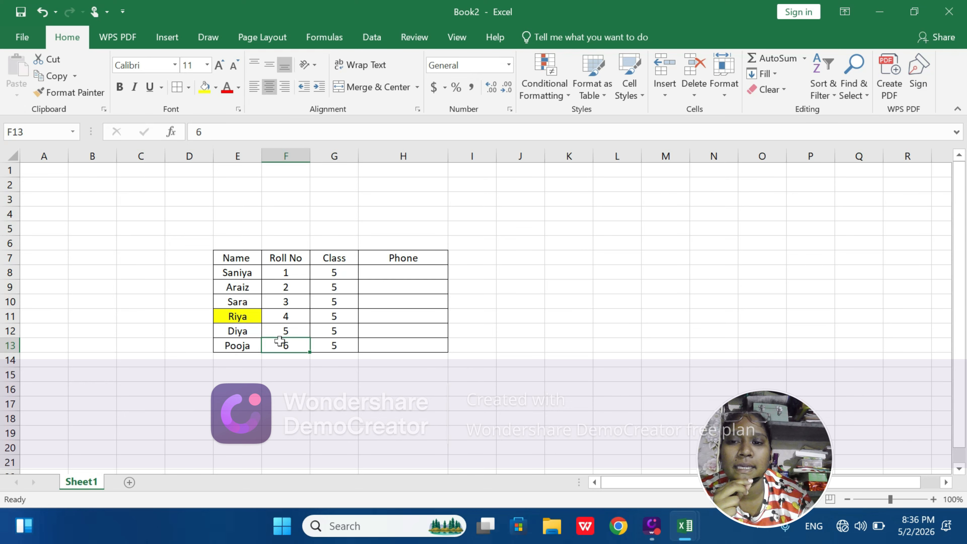
# Try filling the entire row 11 with yellow, and undo that fill
pyautogui.click(10, 317)
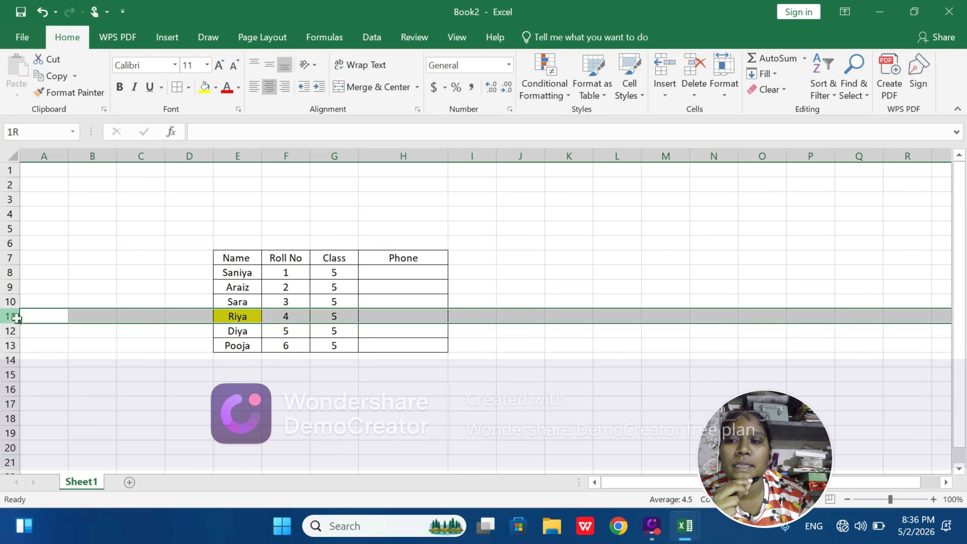
pyautogui.click(204, 90)
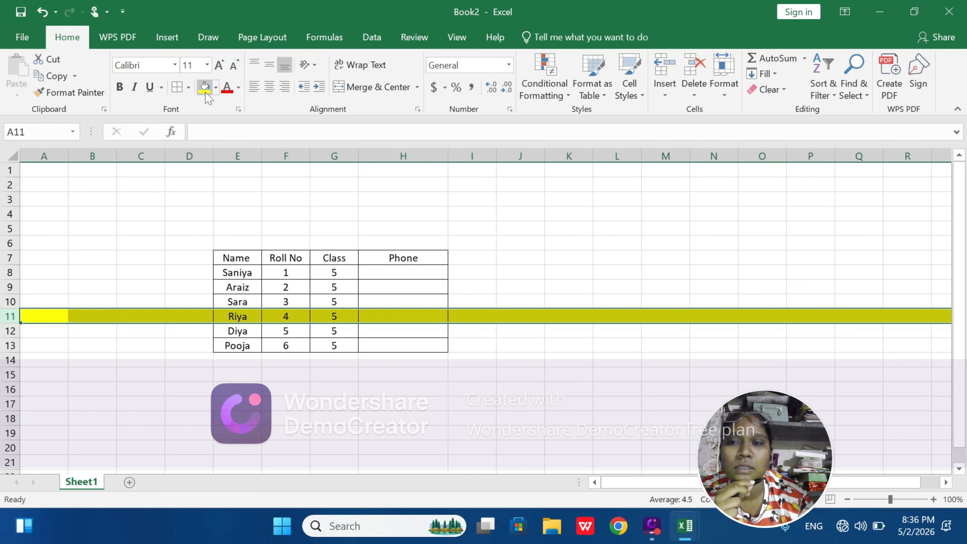
pyautogui.click(42, 15)
pyautogui.click(281, 343)
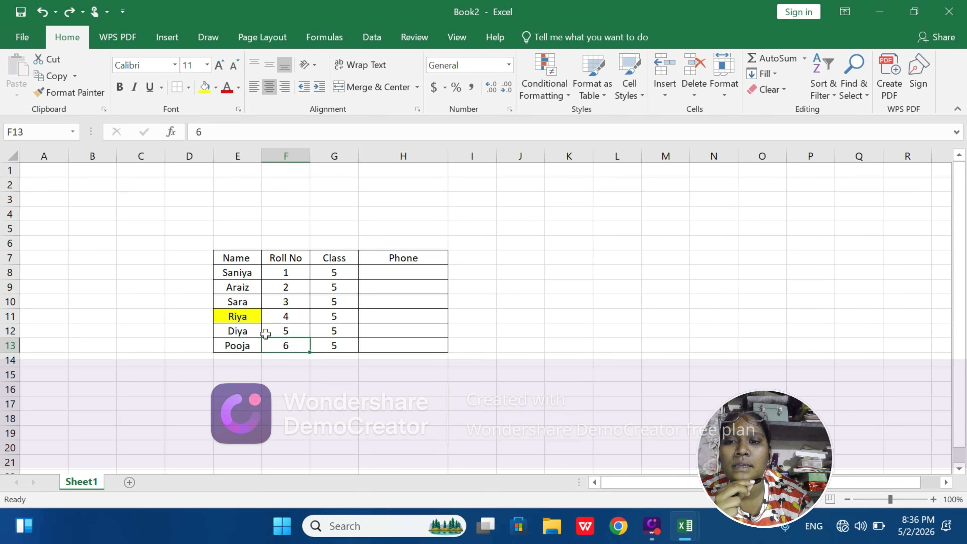
# Fill only the fourth student's table cells, E11 to H11, with yellow
pyautogui.moveTo(248, 314); pyautogui.dragTo(406, 319)
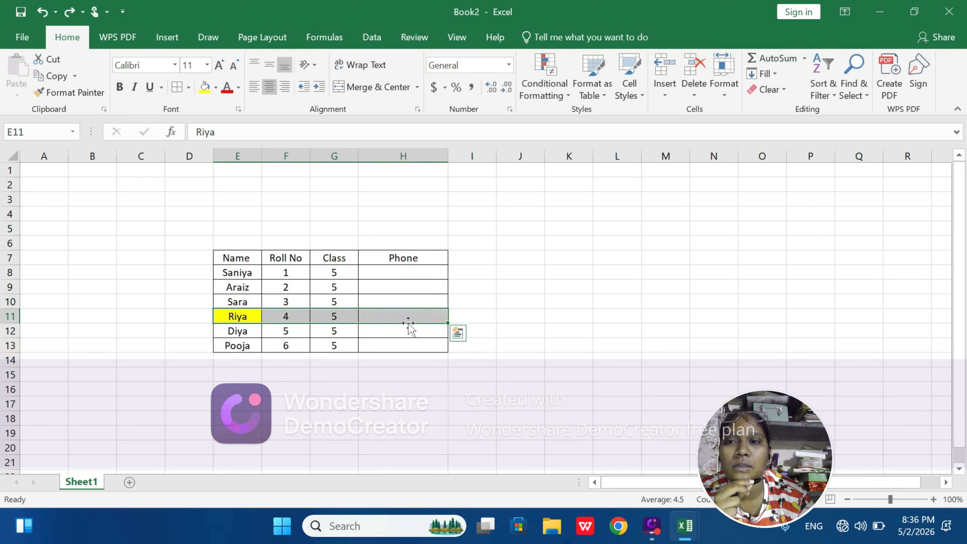
pyautogui.click(204, 87)
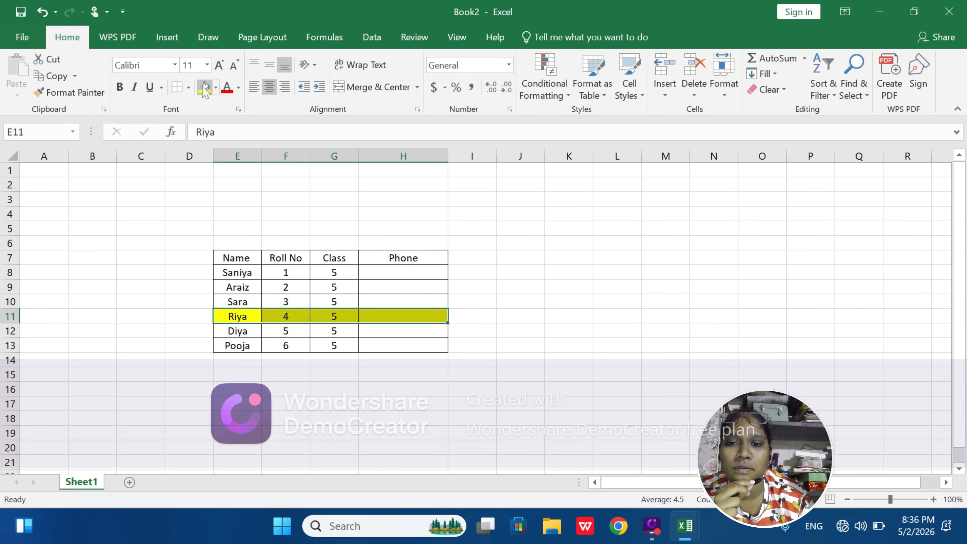
pyautogui.click(279, 387)
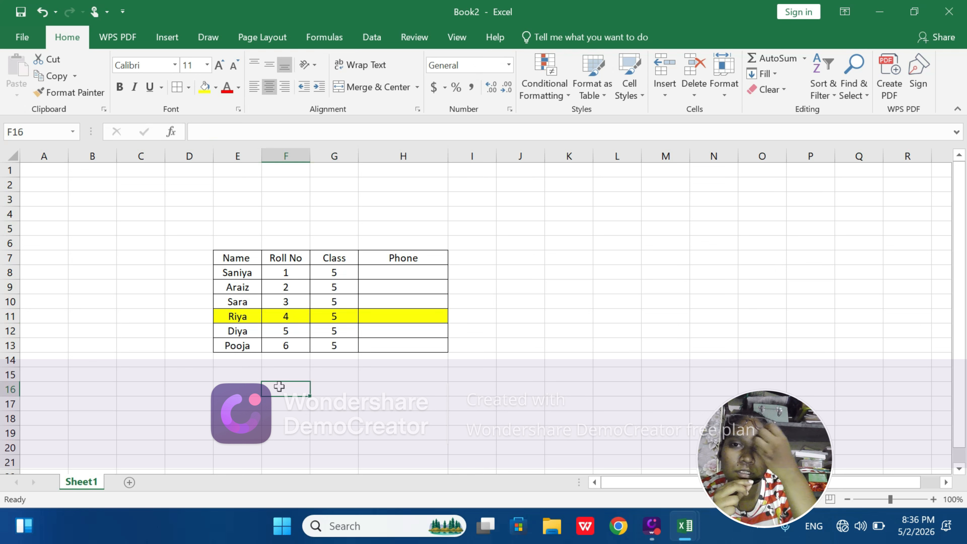
pyautogui.click(238, 88)
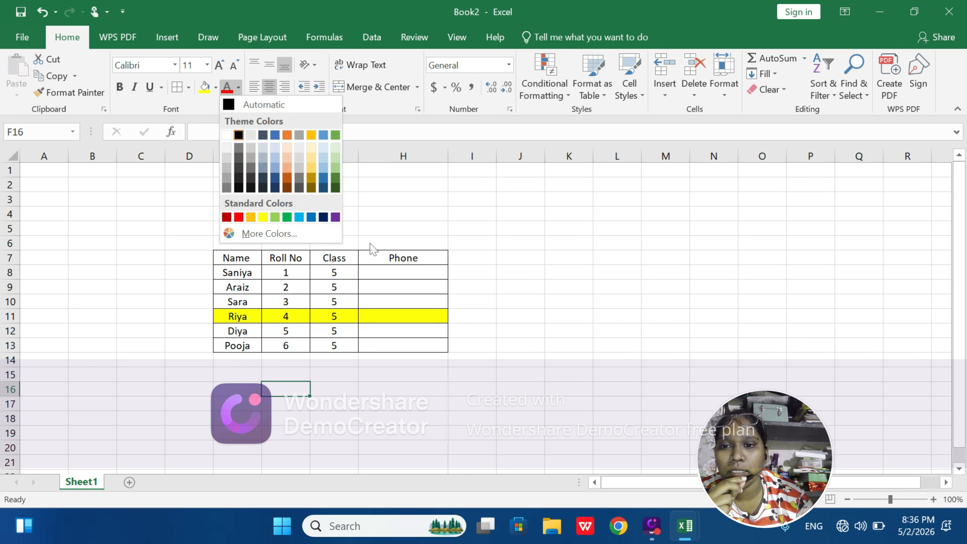
pyautogui.click(383, 211)
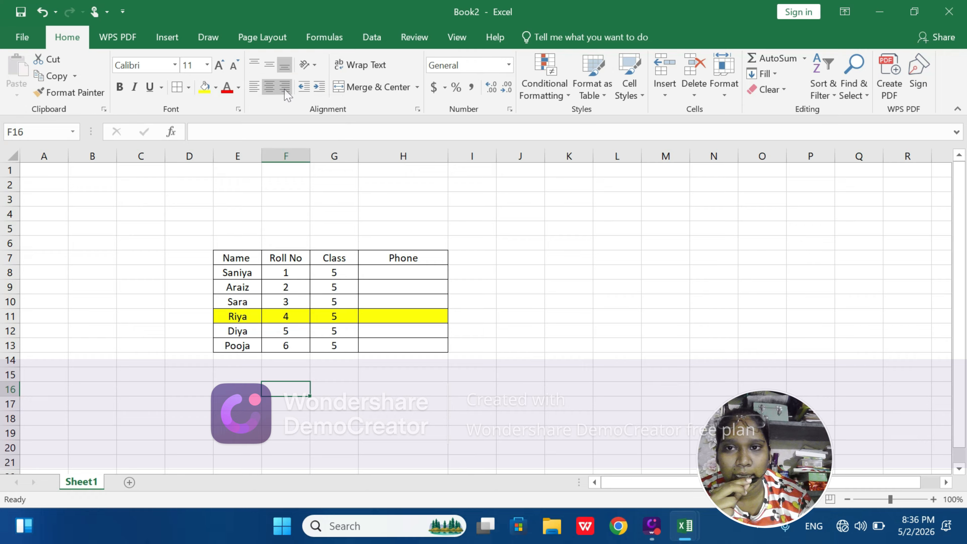
pyautogui.click(341, 276)
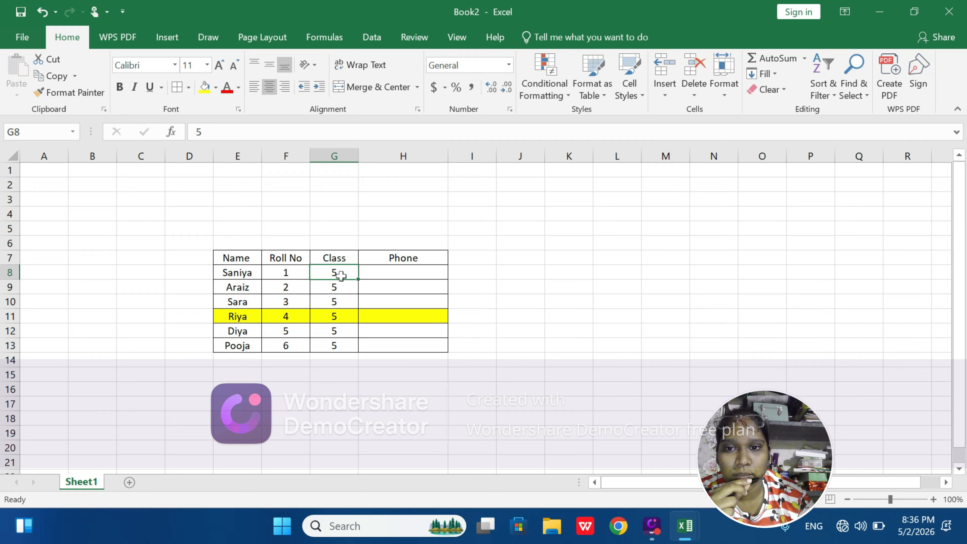
# Try left and right alignment on the Class header in G7, and restore its center alignment
pyautogui.click(341, 259)
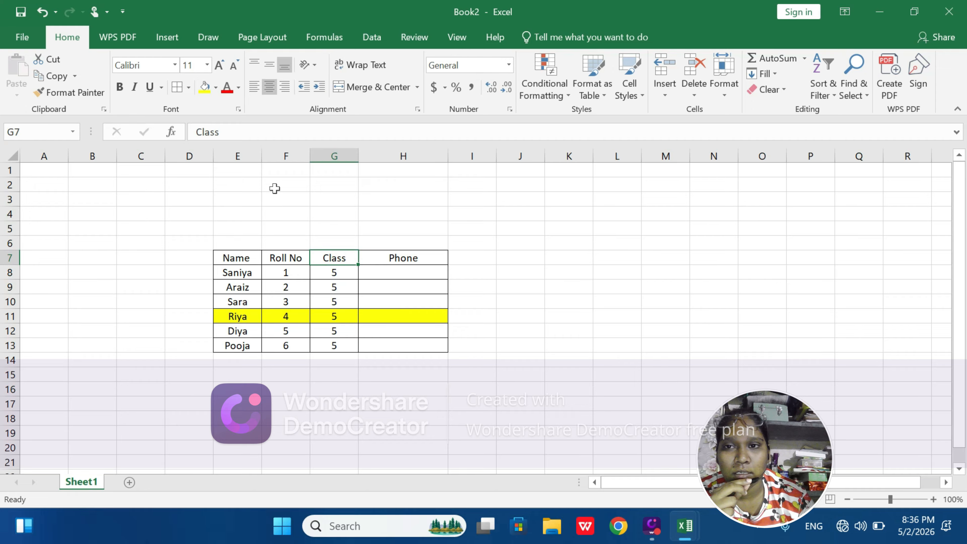
pyautogui.click(255, 87)
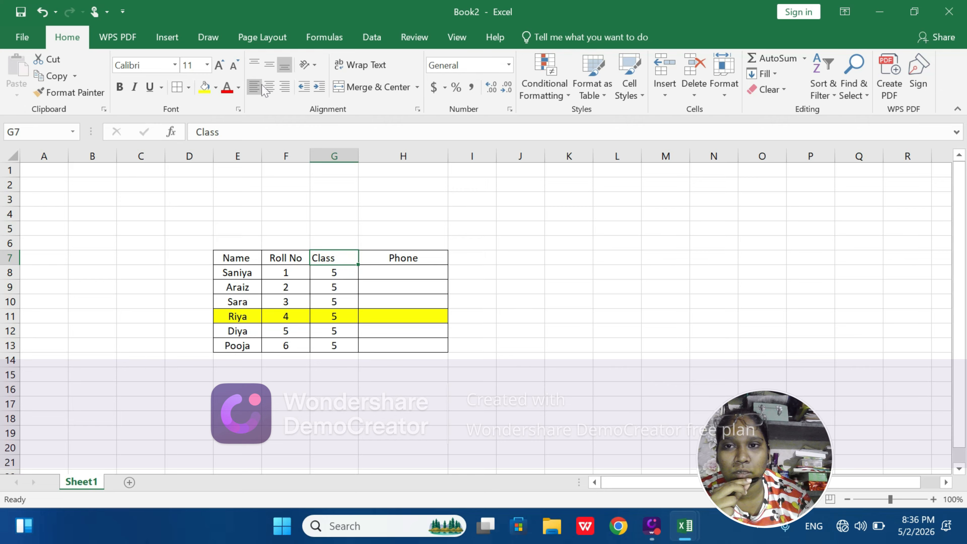
pyautogui.click(287, 90)
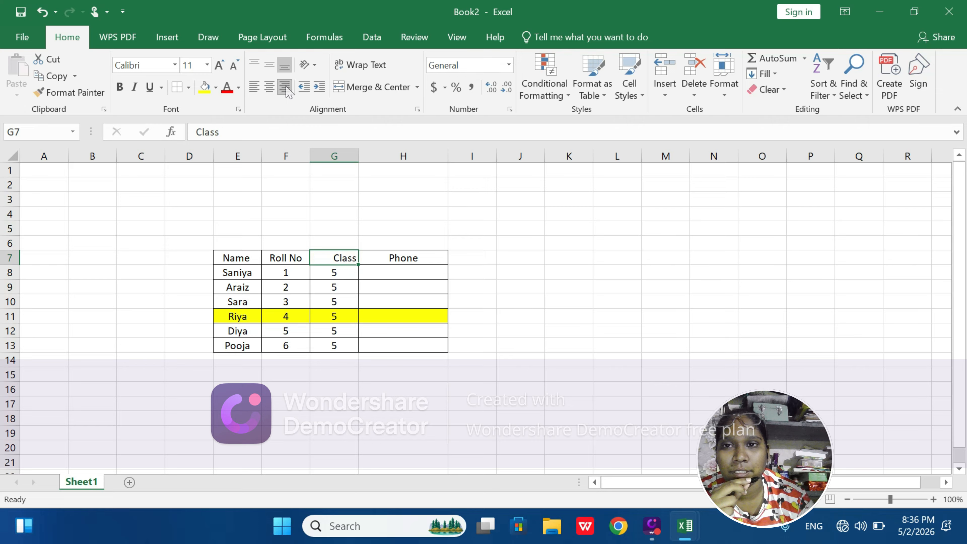
pyautogui.click(269, 87)
pyautogui.click(416, 254)
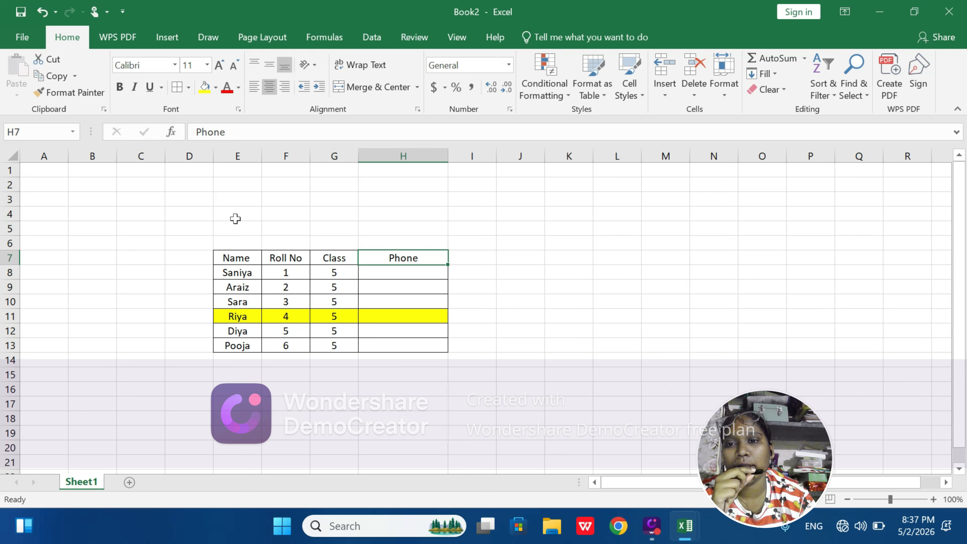
# Enter the title "Students Data" in cell F4 above the student table
pyautogui.click(281, 215)
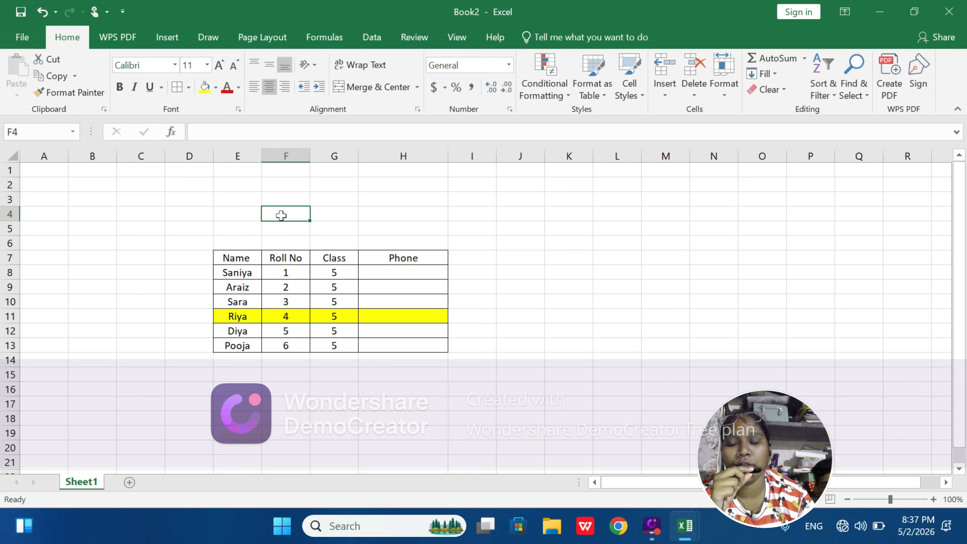
pyautogui.write('St')
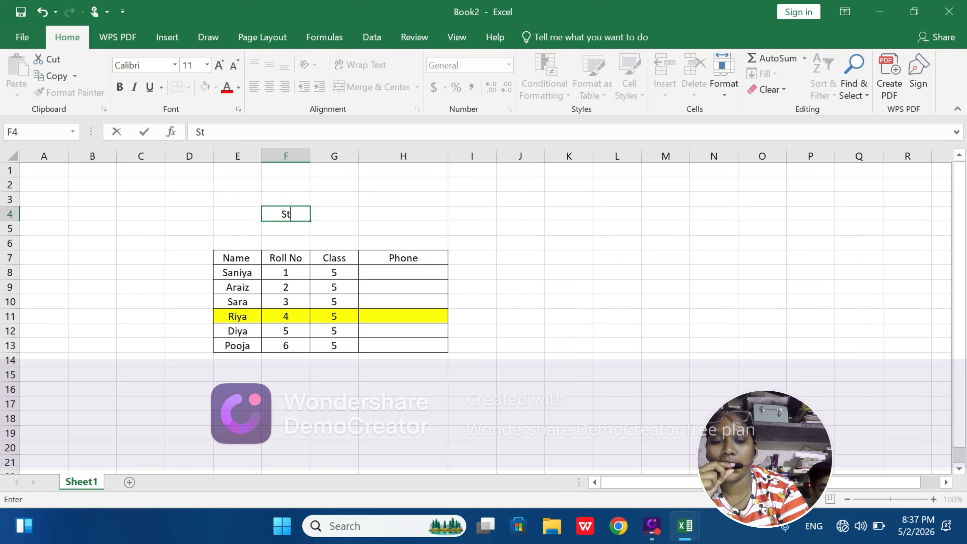
pyautogui.write('udent')
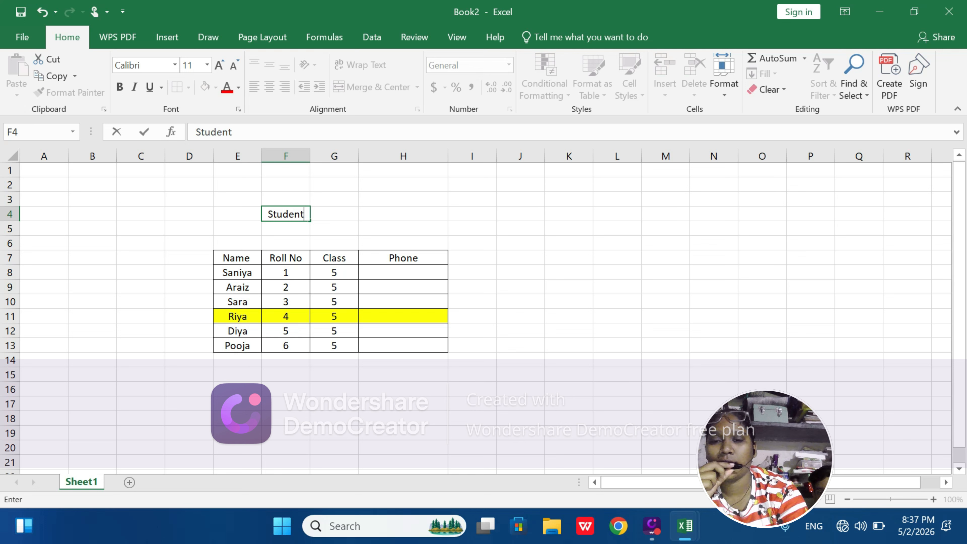
pyautogui.write('s Data')
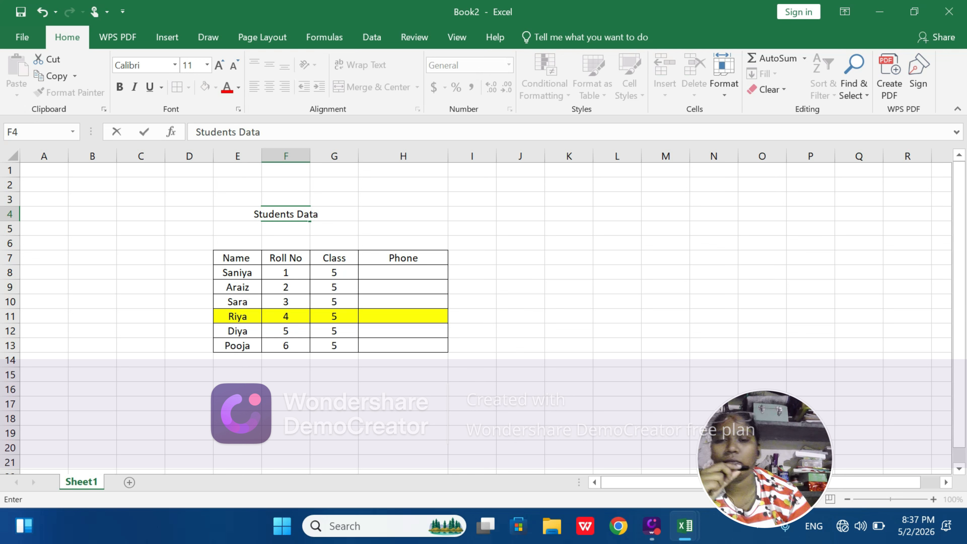
pyautogui.click(376, 229)
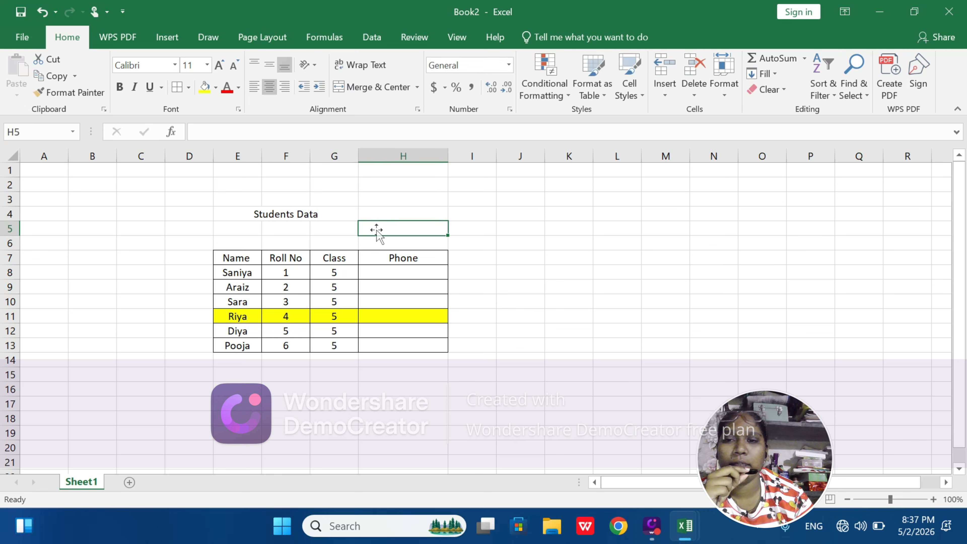
# Merge and center the Students Data title across E4 to H4 to span the table's width
pyautogui.click(231, 213)
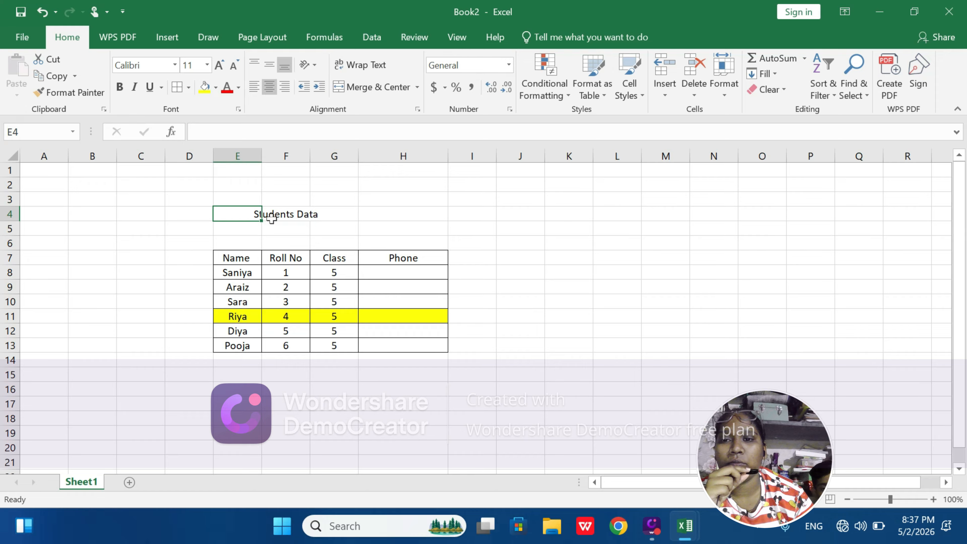
pyautogui.click(279, 218)
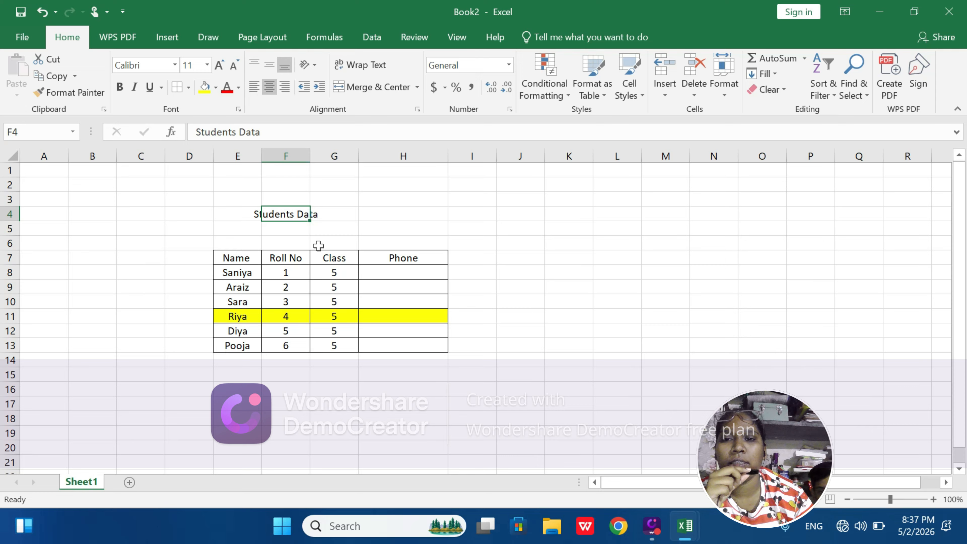
pyautogui.click(328, 214)
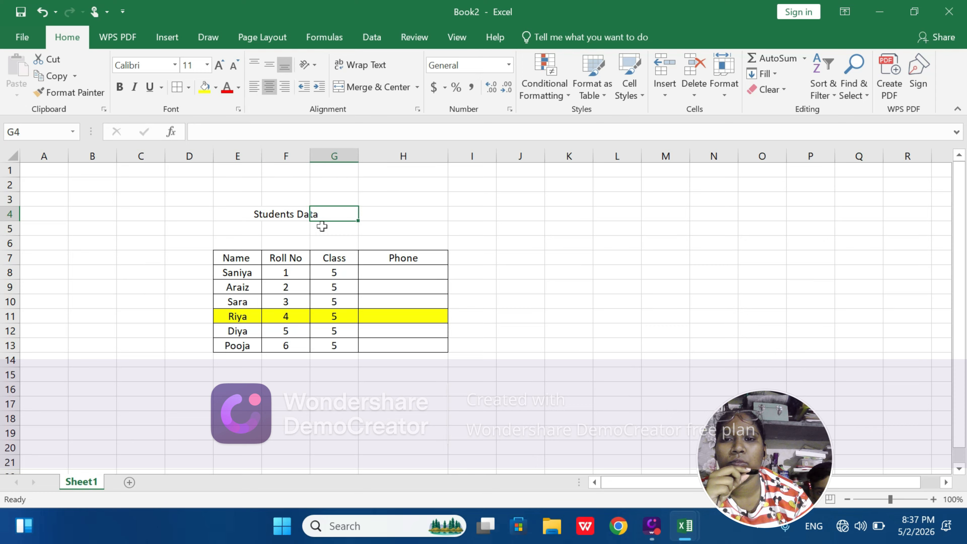
pyautogui.click(377, 211)
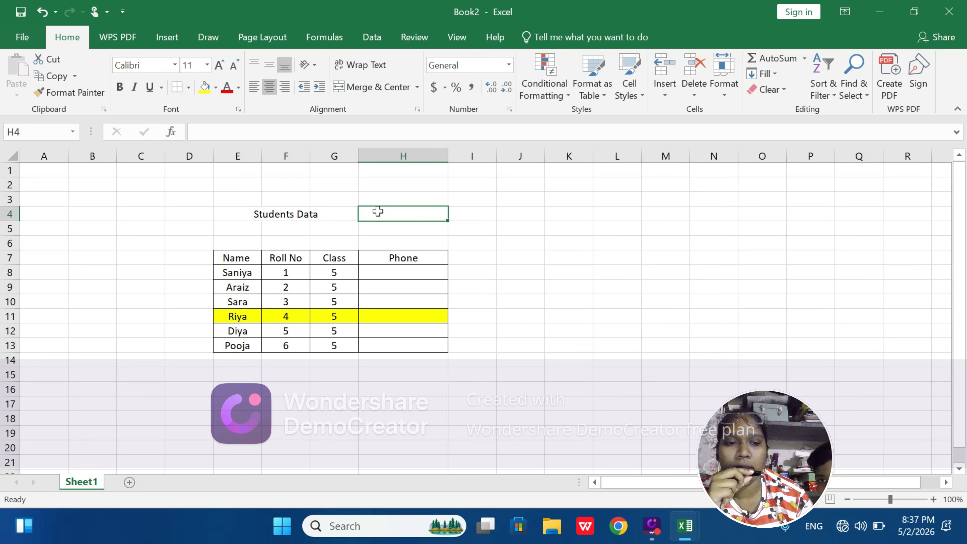
pyautogui.click(326, 225)
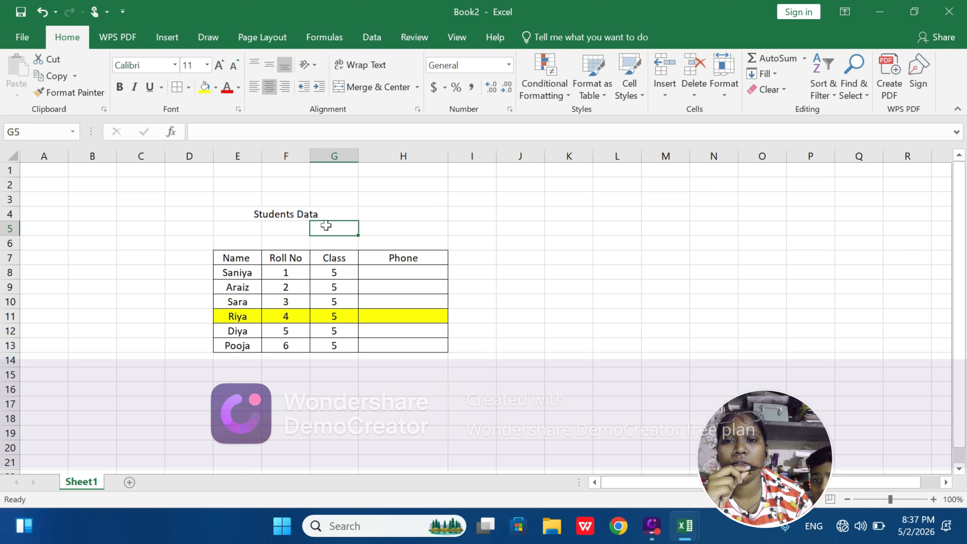
pyautogui.click(231, 217)
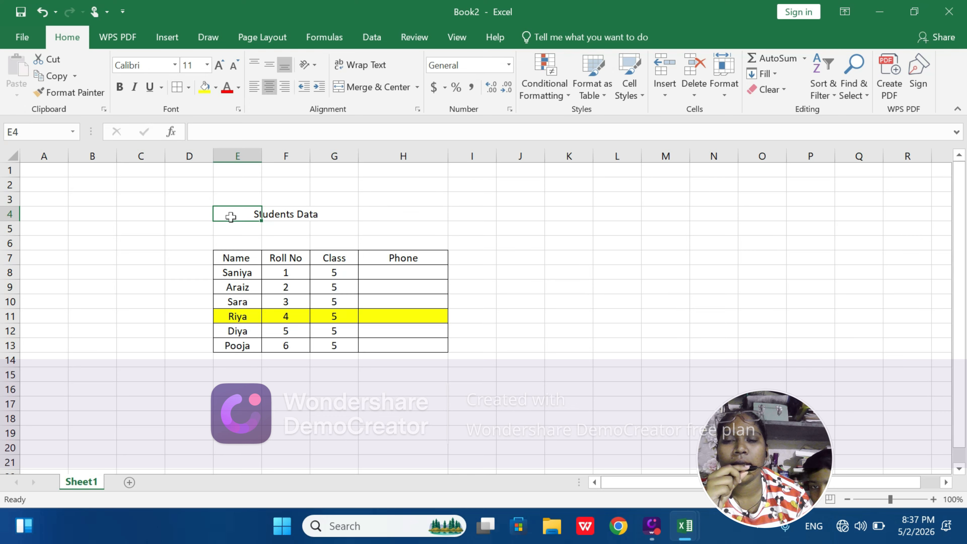
pyautogui.click(269, 231)
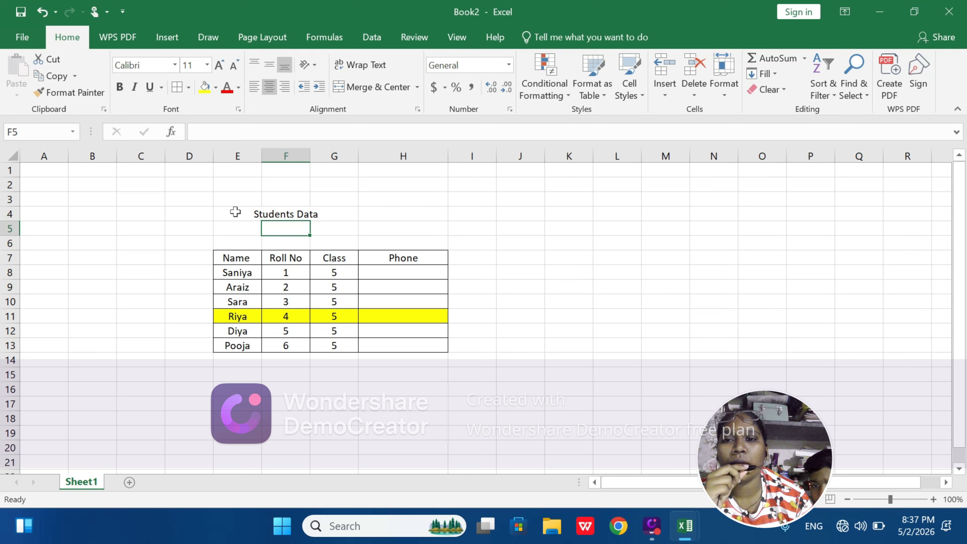
pyautogui.moveTo(236, 212); pyautogui.dragTo(395, 217)
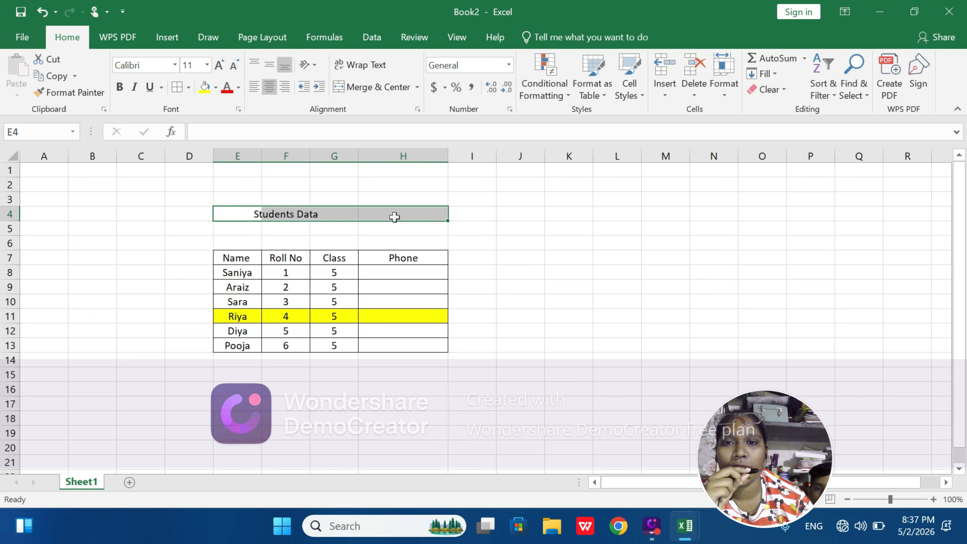
pyautogui.click(365, 87)
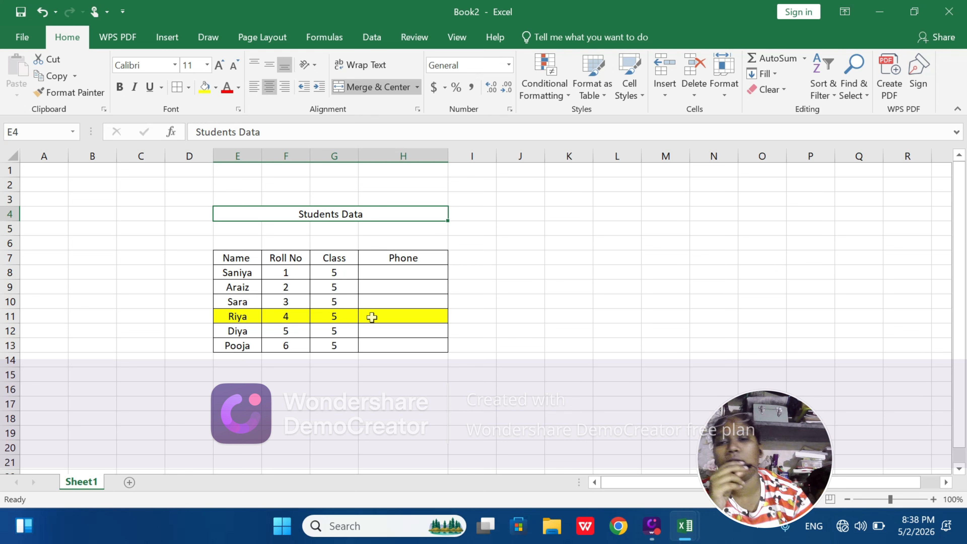
pyautogui.click(442, 246)
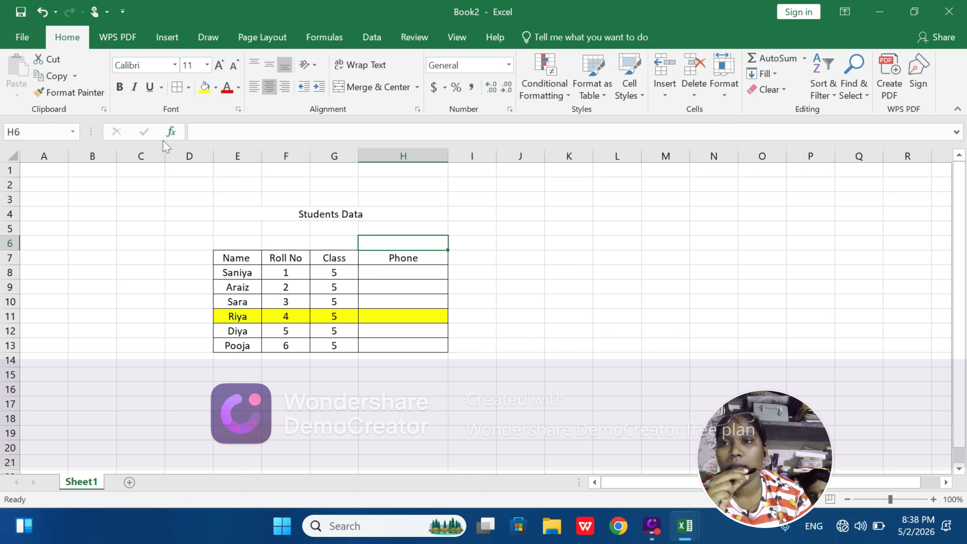
pyautogui.click(163, 42)
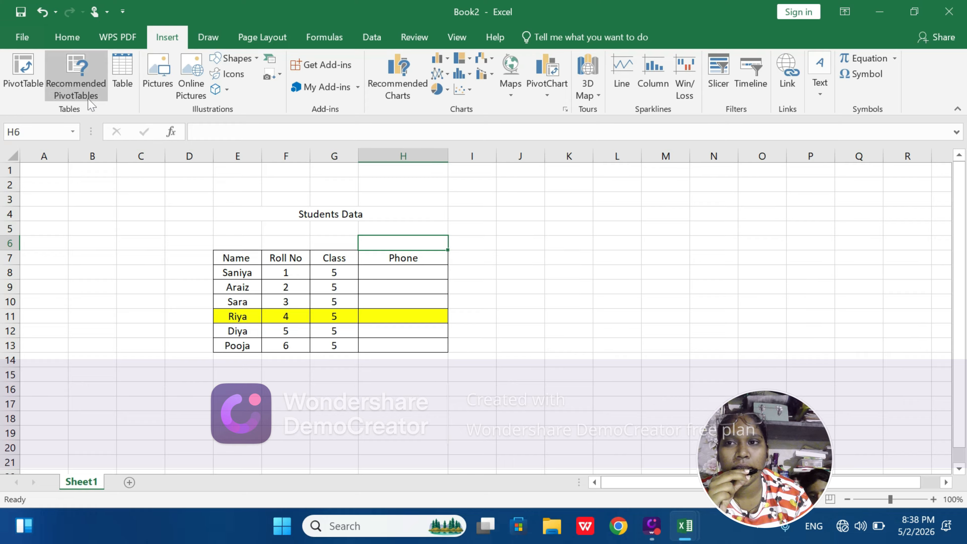
pyautogui.click(62, 39)
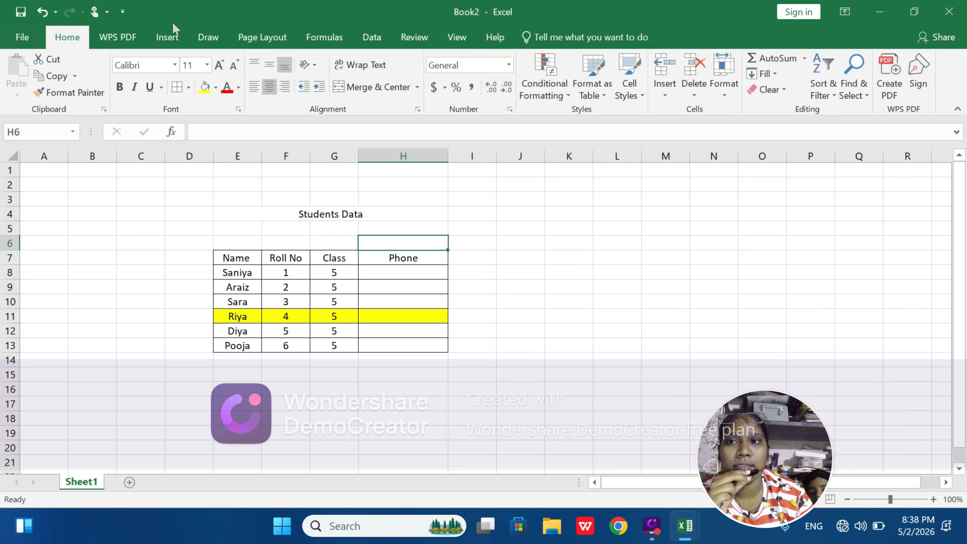
pyautogui.click(165, 43)
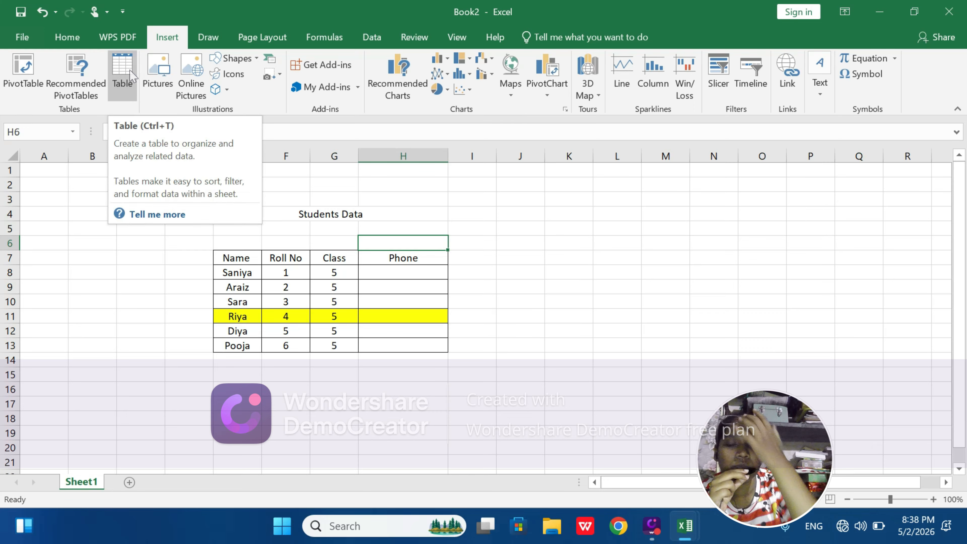
pyautogui.click(117, 66)
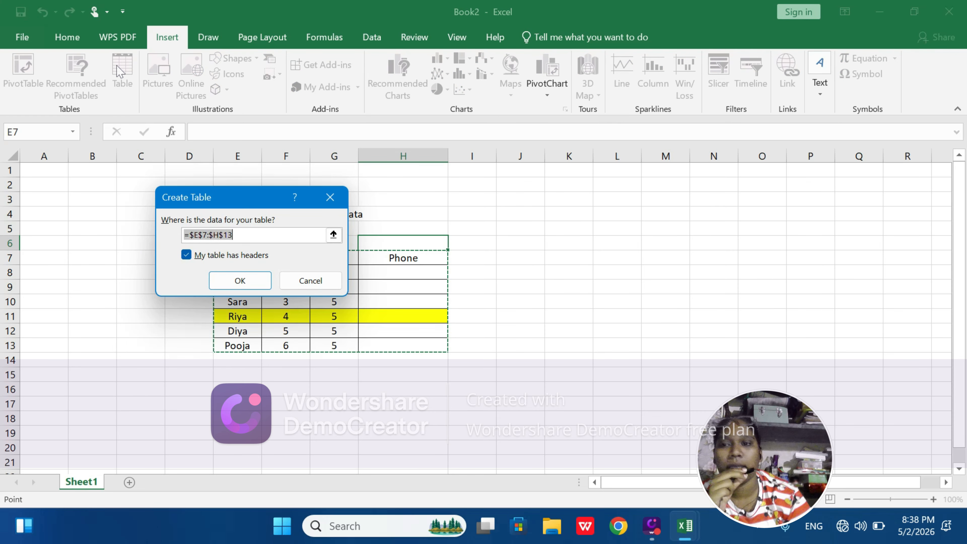
pyautogui.click(330, 197)
pyautogui.click(579, 257)
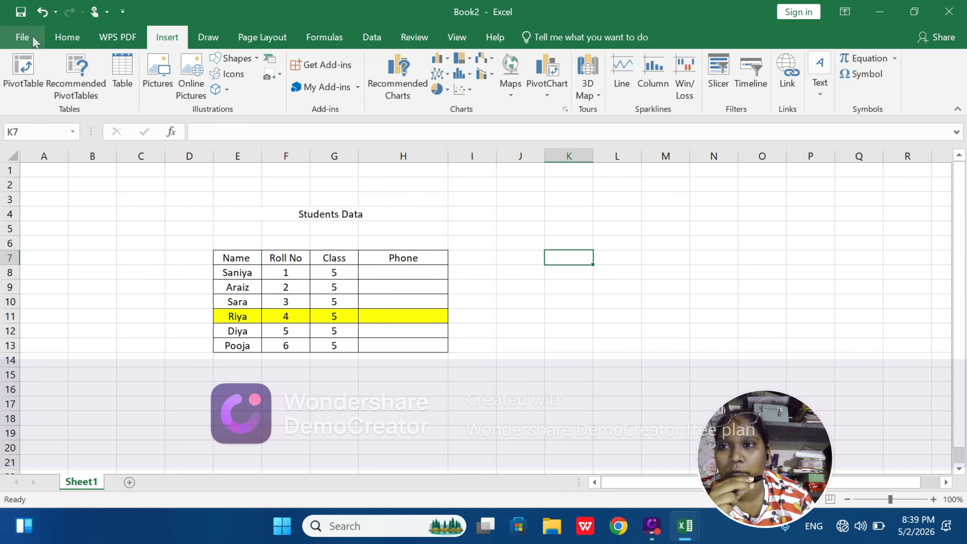
# Create a new blank workbook and select cell E4 in it
pyautogui.click(22, 37)
pyautogui.click(44, 97)
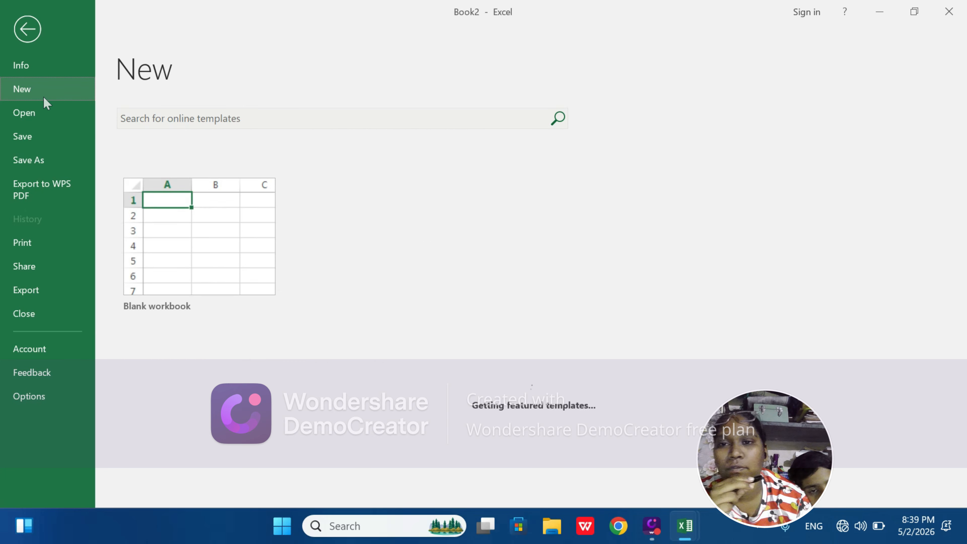
pyautogui.click(220, 272)
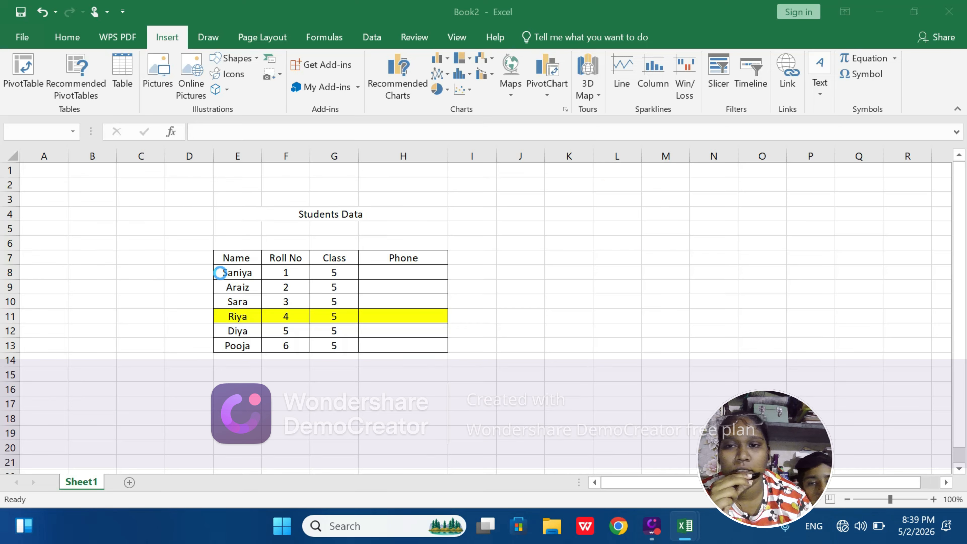
pyautogui.click(226, 216)
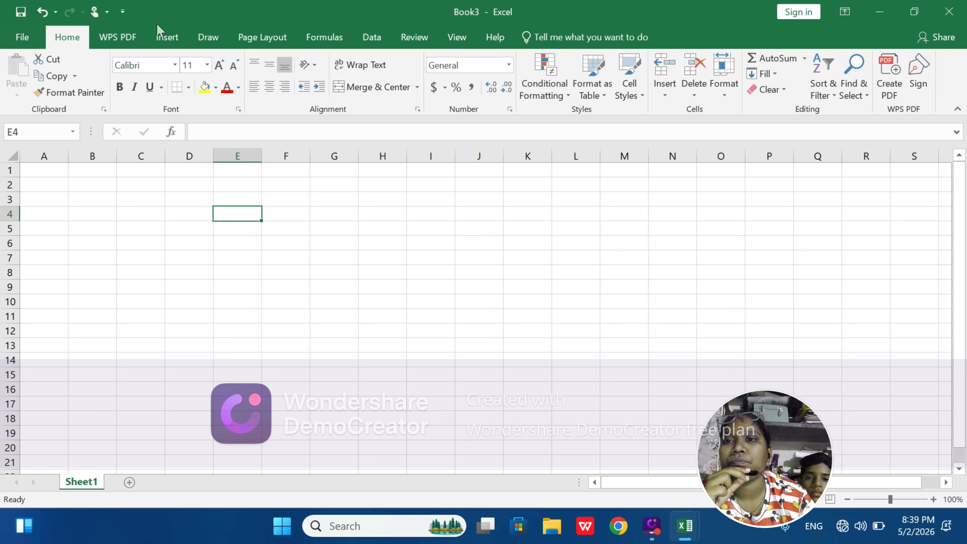
pyautogui.click(164, 37)
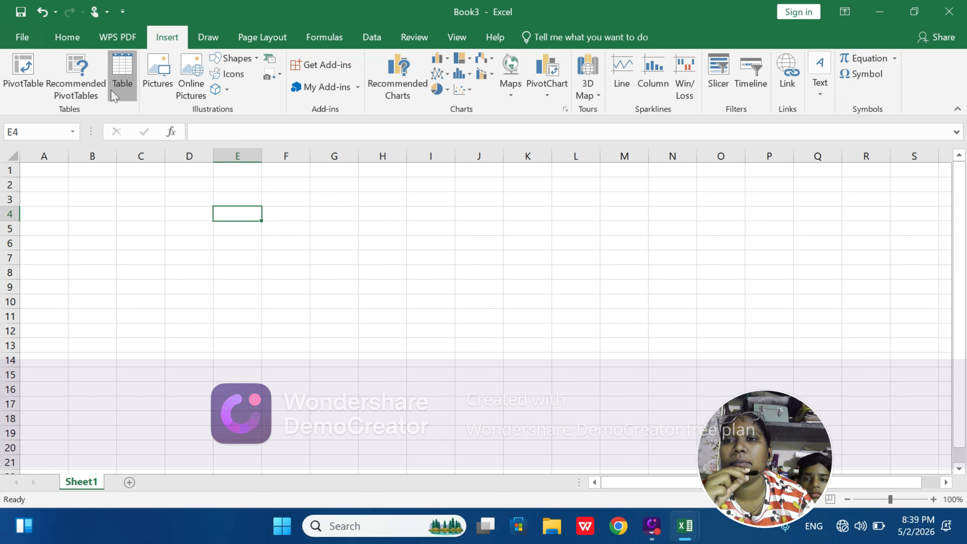
pyautogui.click(116, 91)
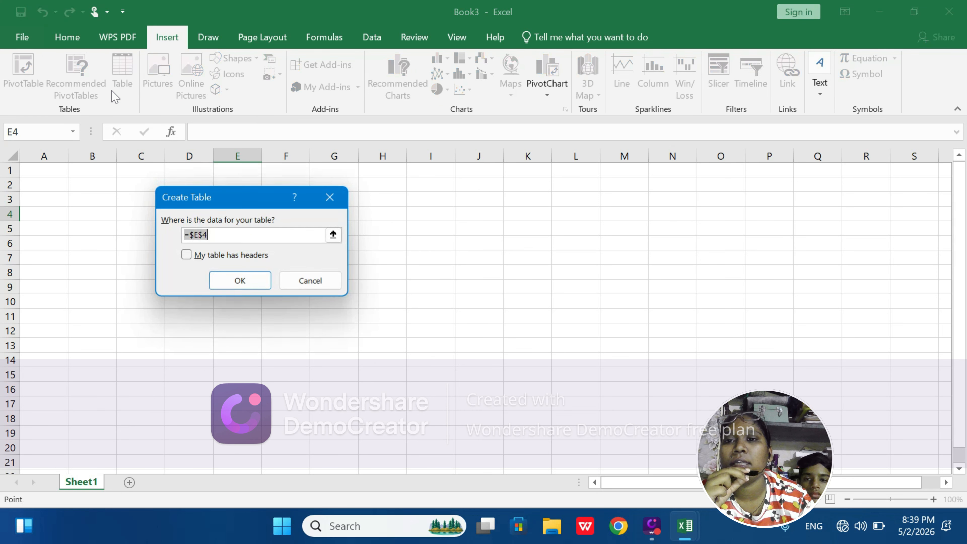
pyautogui.click(331, 196)
pyautogui.click(57, 42)
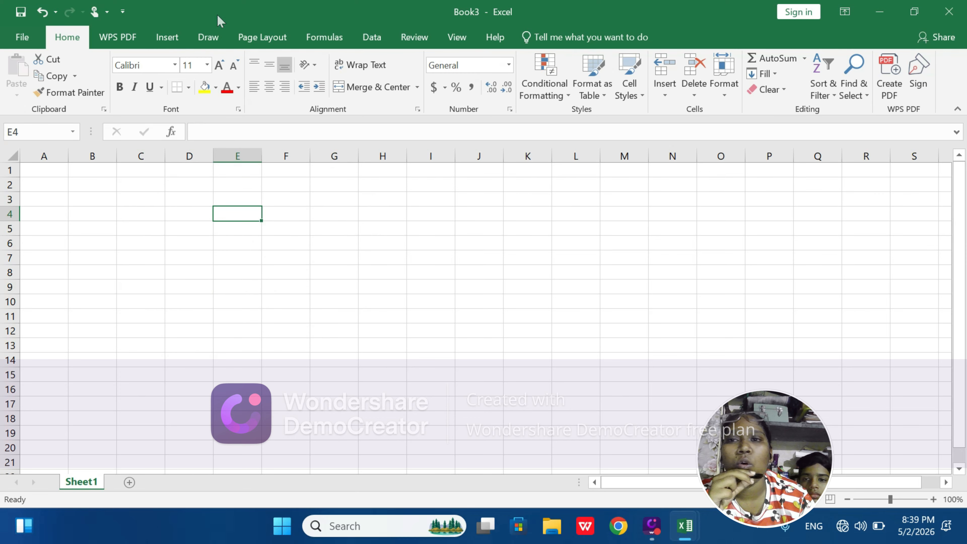
pyautogui.click(665, 96)
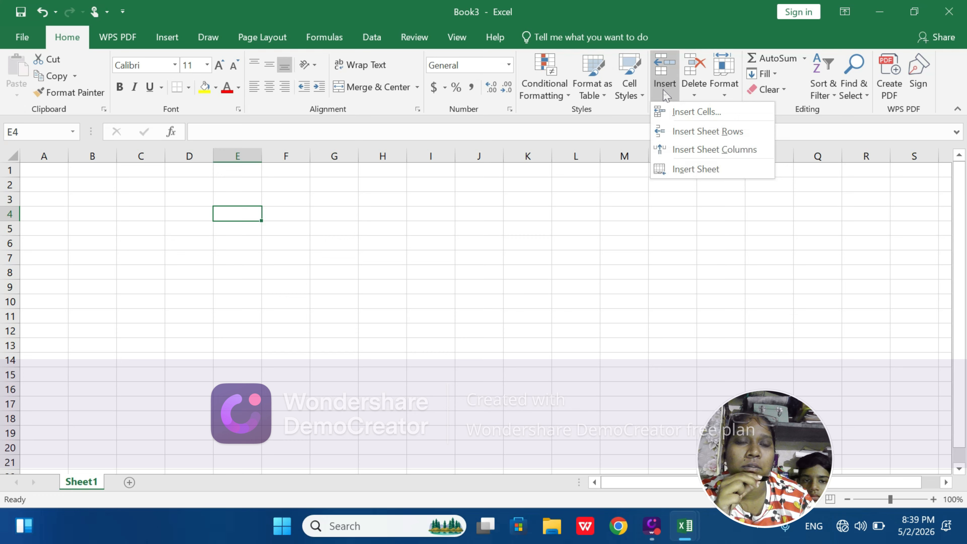
pyautogui.click(665, 96)
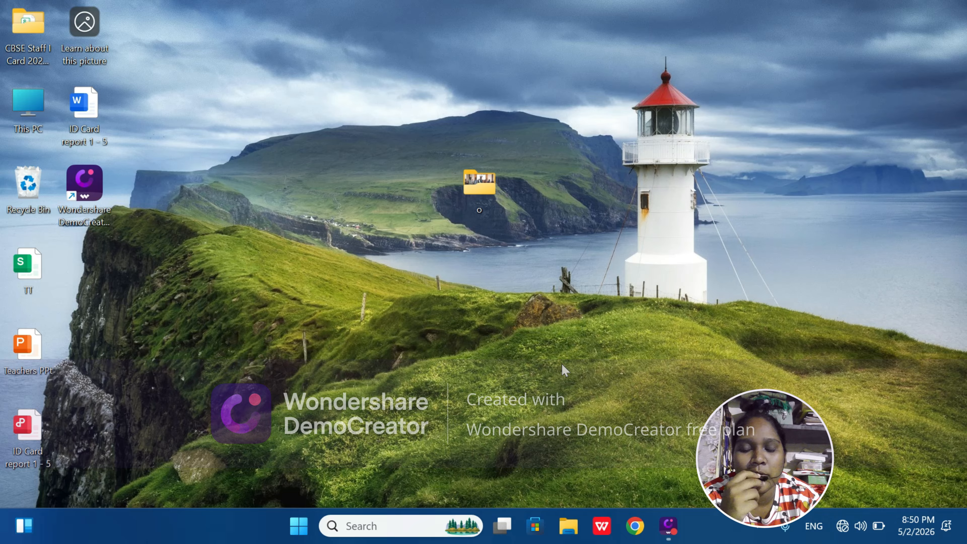
# Find Excel through the Windows search and launch it
pyautogui.click(393, 530)
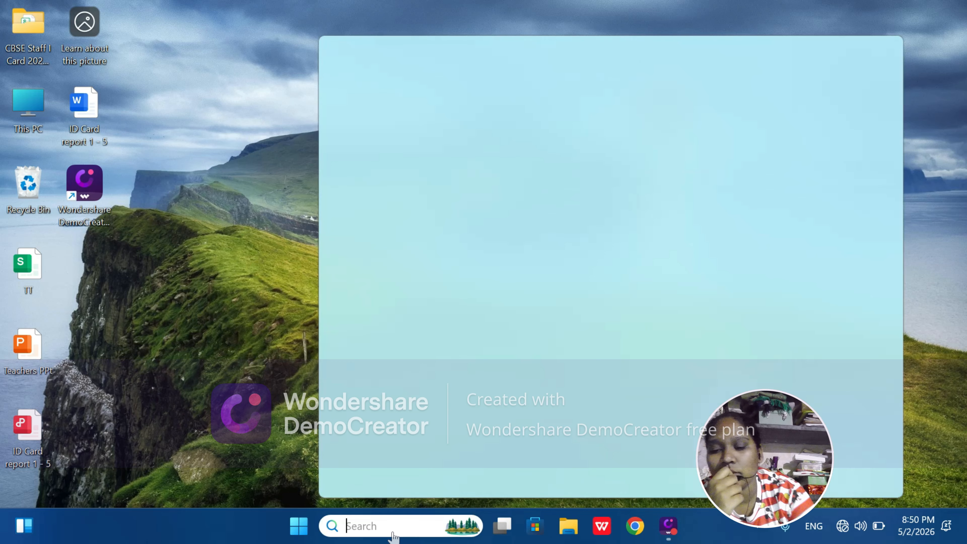
pyautogui.write('exce')
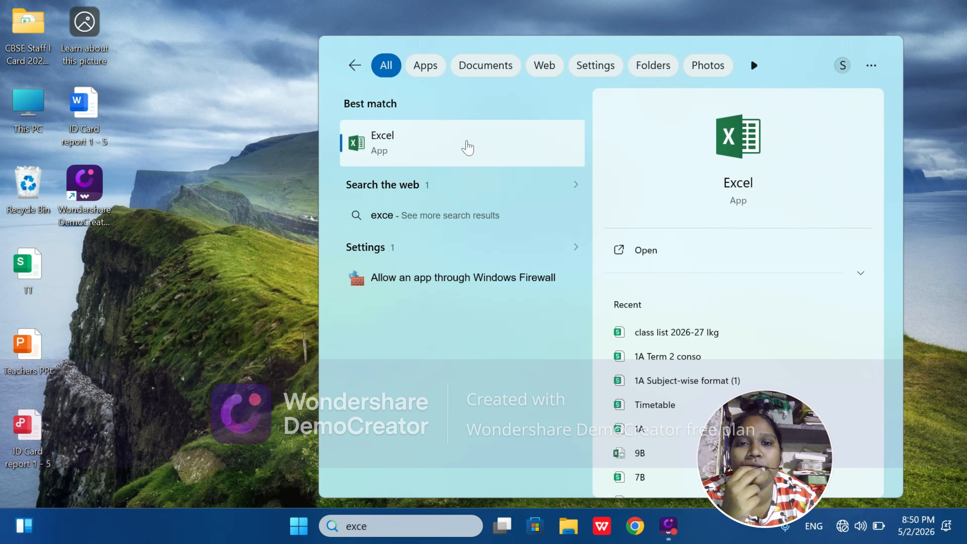
pyautogui.click(467, 145)
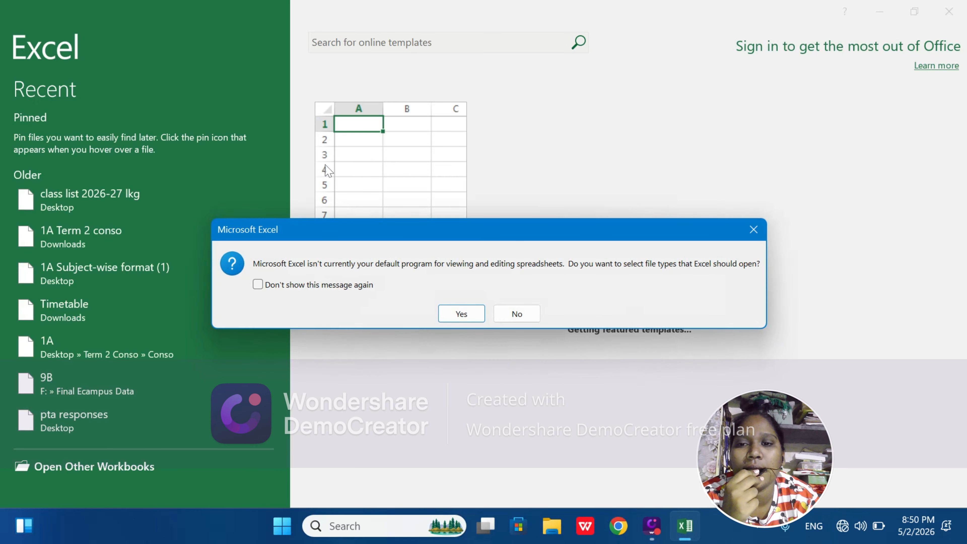
# Dismiss the default-program prompt and create a blank workbook
pyautogui.click(753, 230)
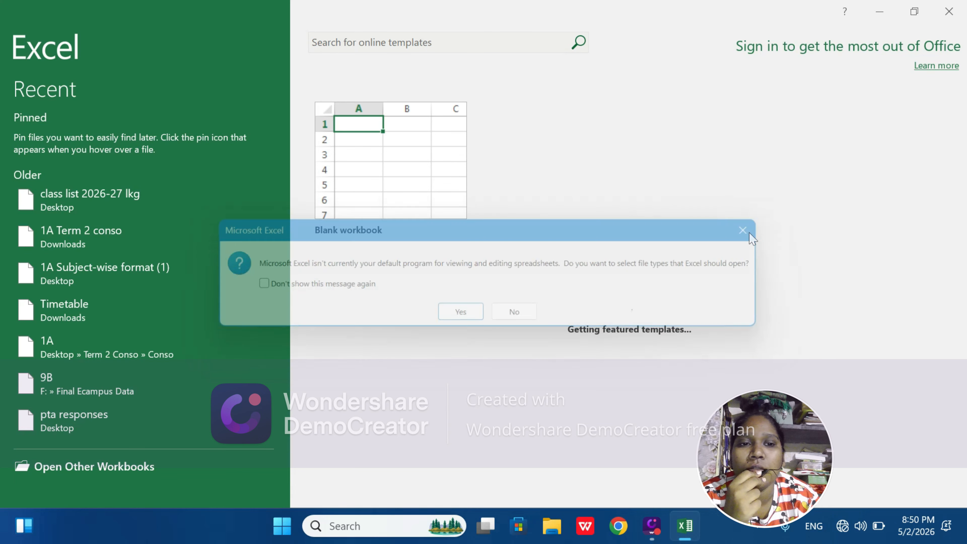
pyautogui.click(442, 166)
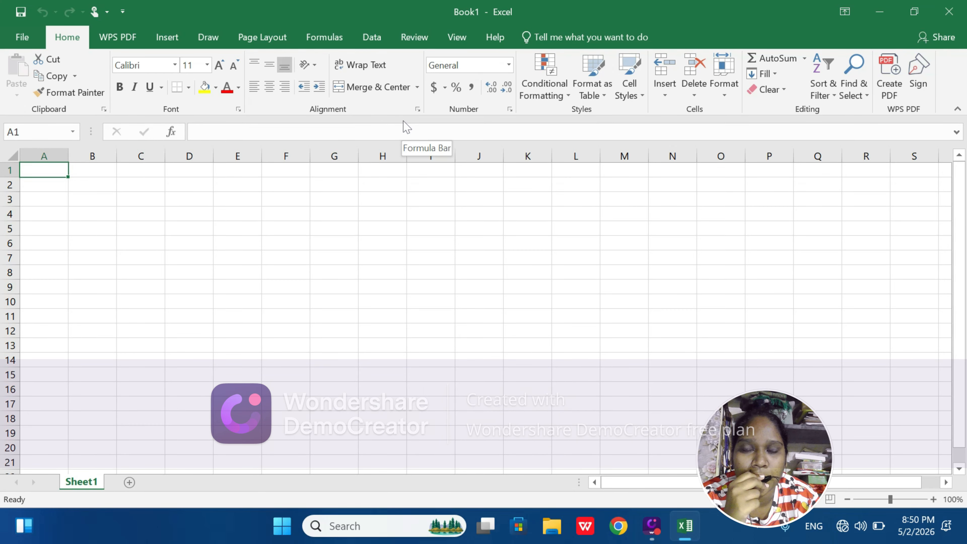
pyautogui.click(166, 52)
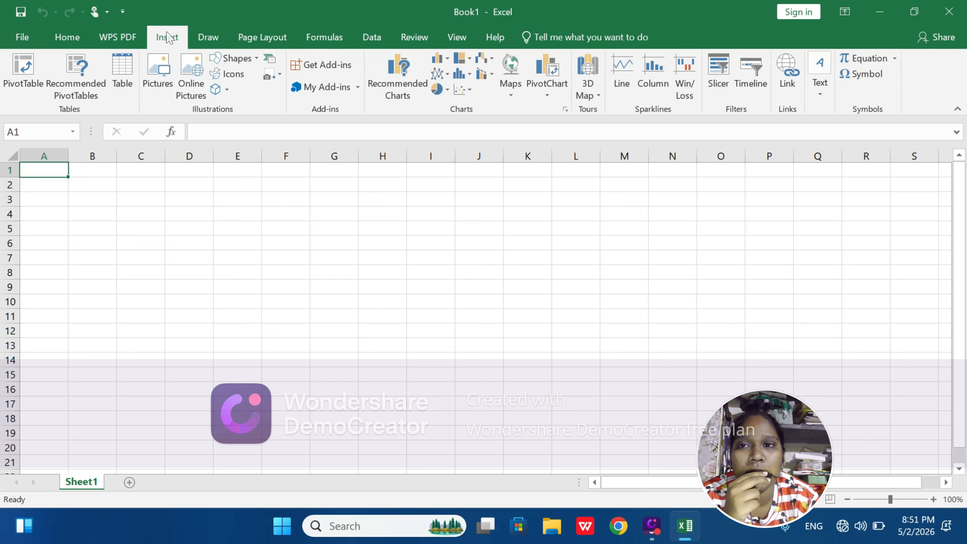
pyautogui.click(76, 38)
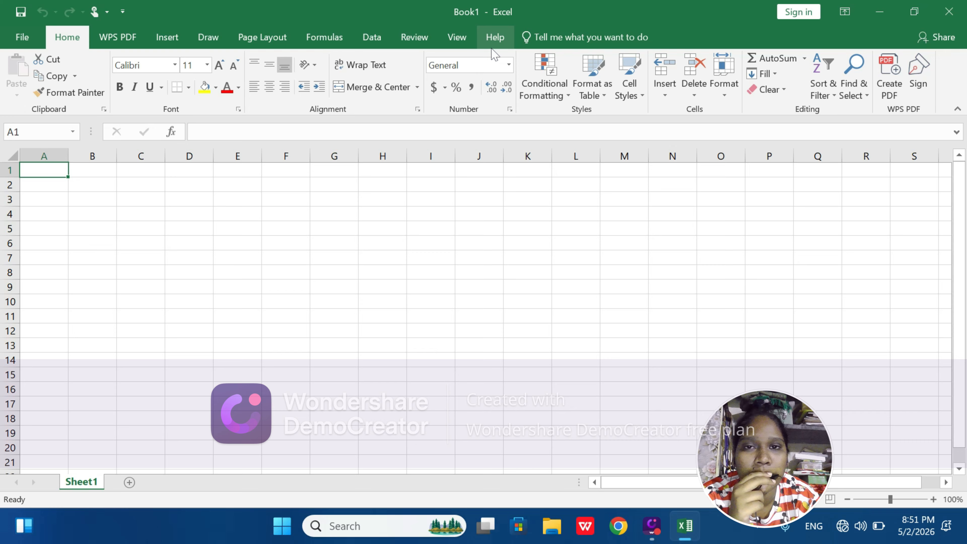
pyautogui.click(458, 41)
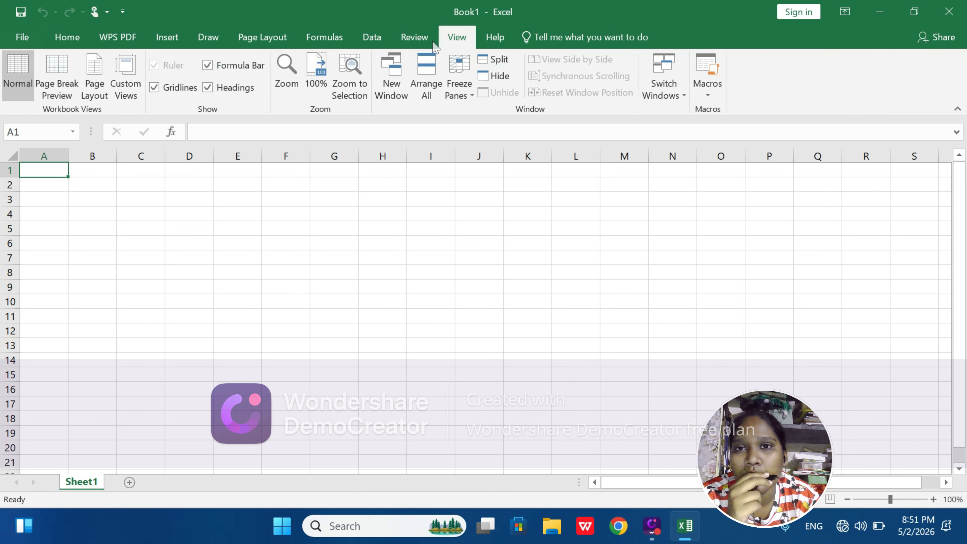
pyautogui.click(424, 42)
pyautogui.click(372, 38)
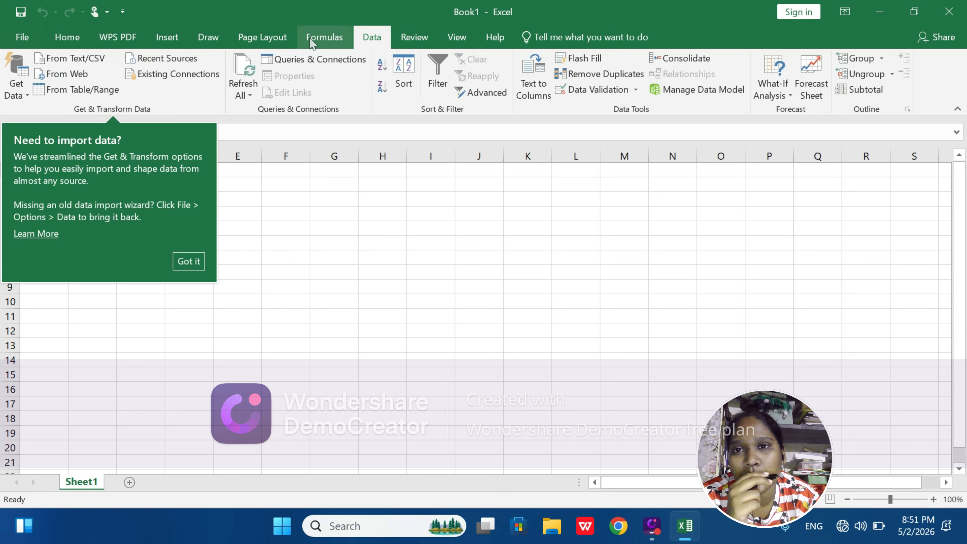
pyautogui.click(308, 41)
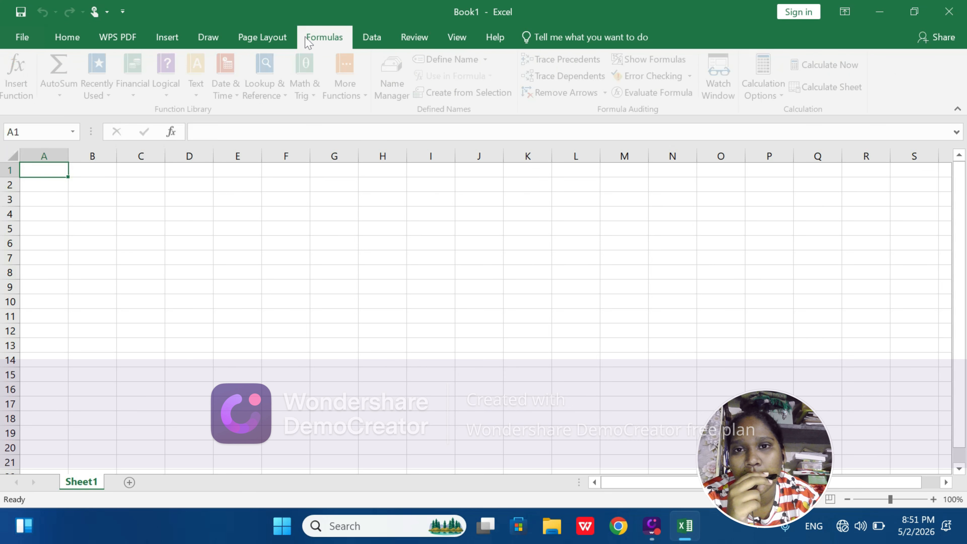
# Insert a table at cell A1, leaving the option for existing headers off
pyautogui.click(167, 37)
pyautogui.click(116, 85)
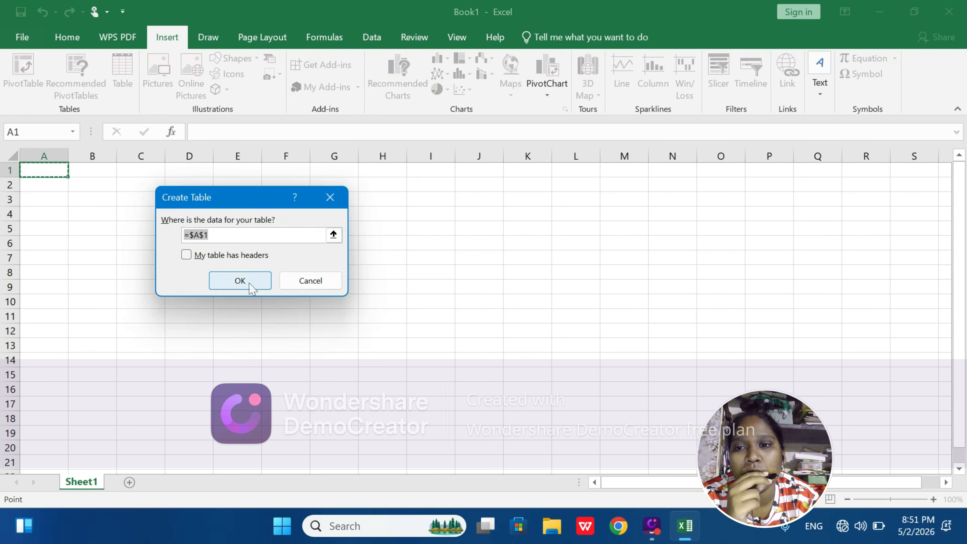
pyautogui.click(250, 285)
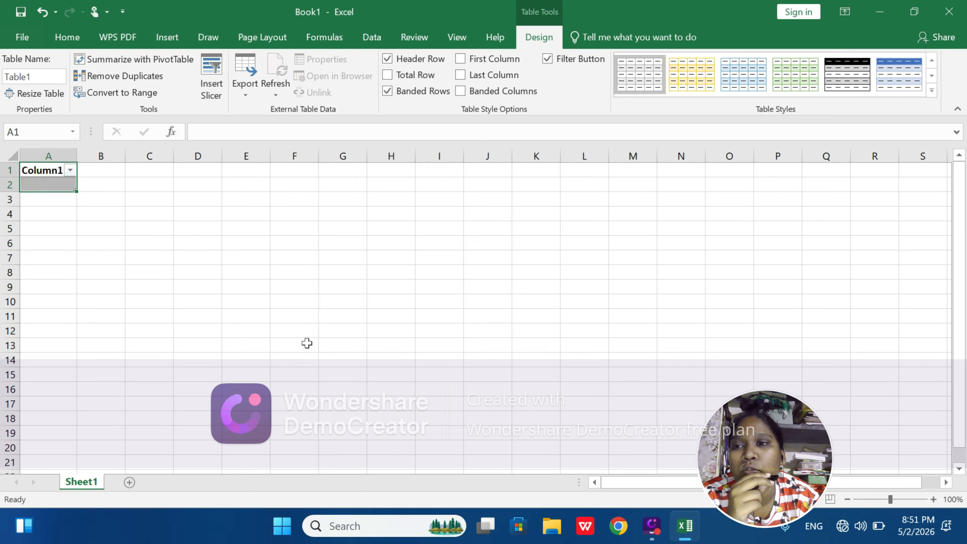
# Try to extend the one-column table by filling cell A2 down to row 7
pyautogui.click(280, 342)
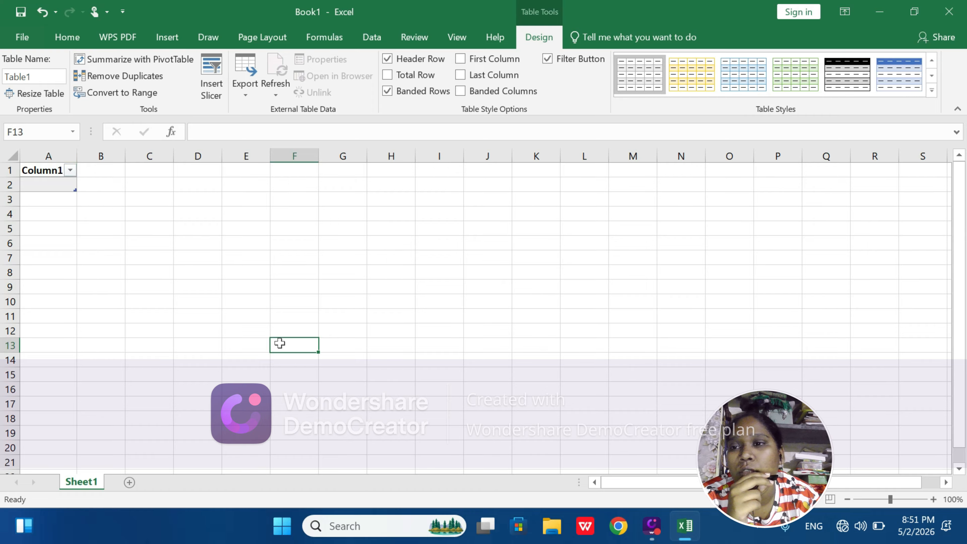
pyautogui.click(63, 186)
pyautogui.moveTo(78, 193); pyautogui.dragTo(129, 264)
pyautogui.click(130, 264)
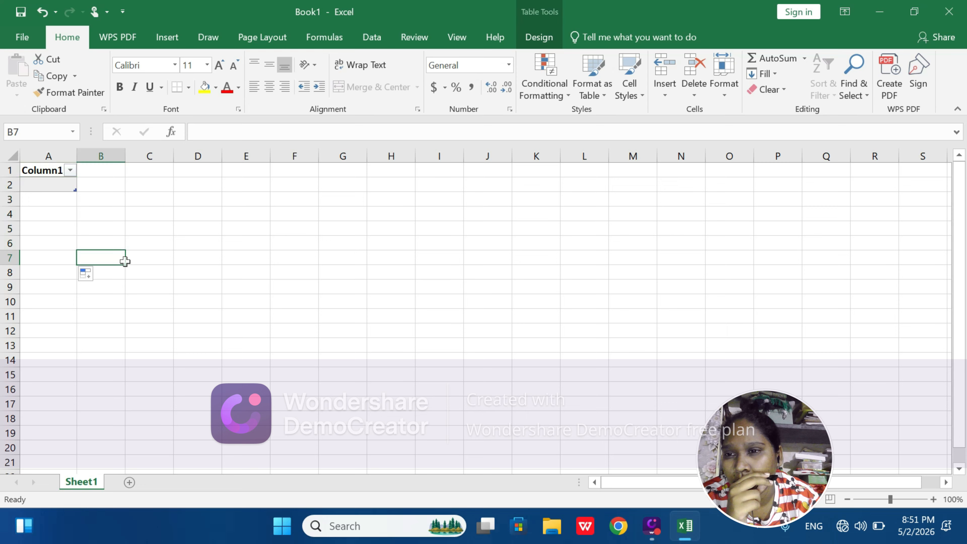
pyautogui.click(57, 182)
pyautogui.click(71, 171)
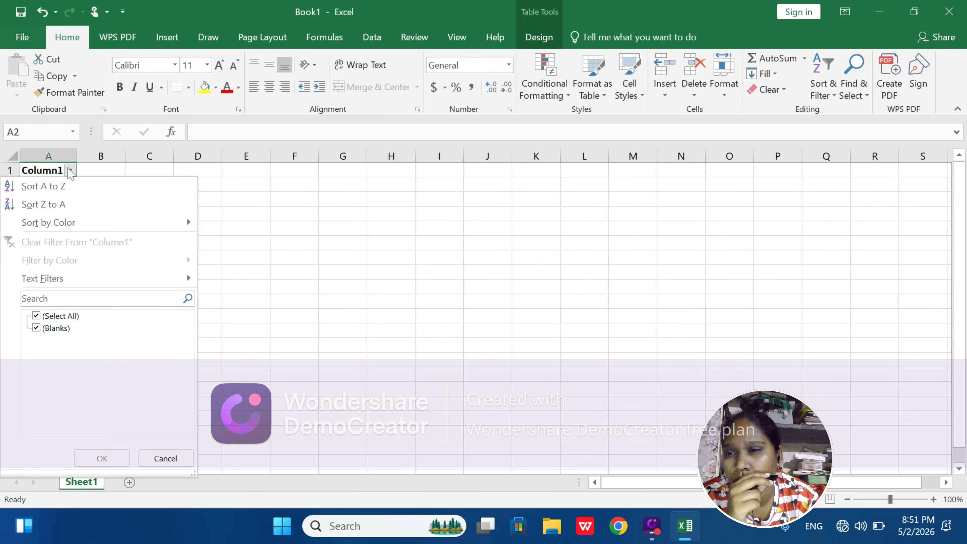
pyautogui.click(271, 287)
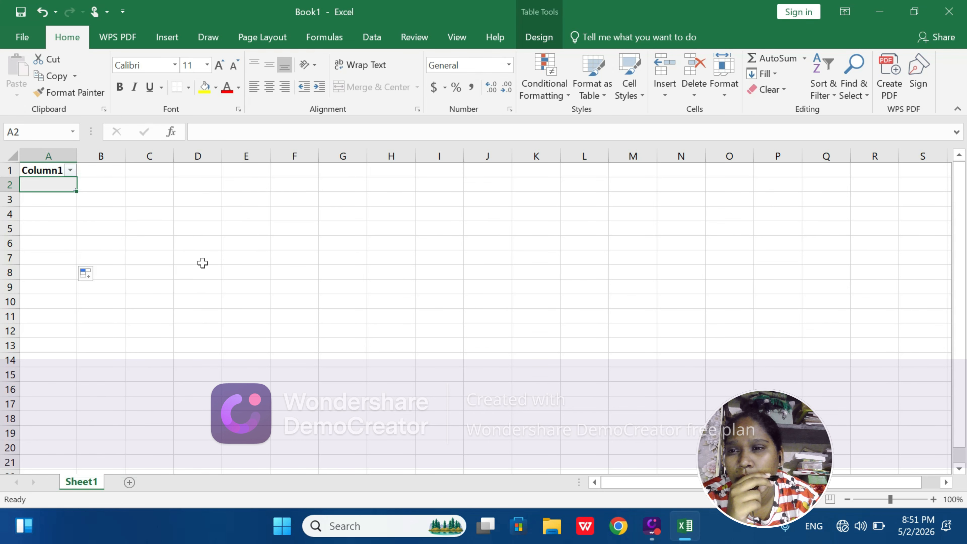
pyautogui.moveTo(47, 174)
pyautogui.mouseDown()
pyautogui.moveTo(89, 181)
pyautogui.moveTo(144, 257)
pyautogui.mouseUp()
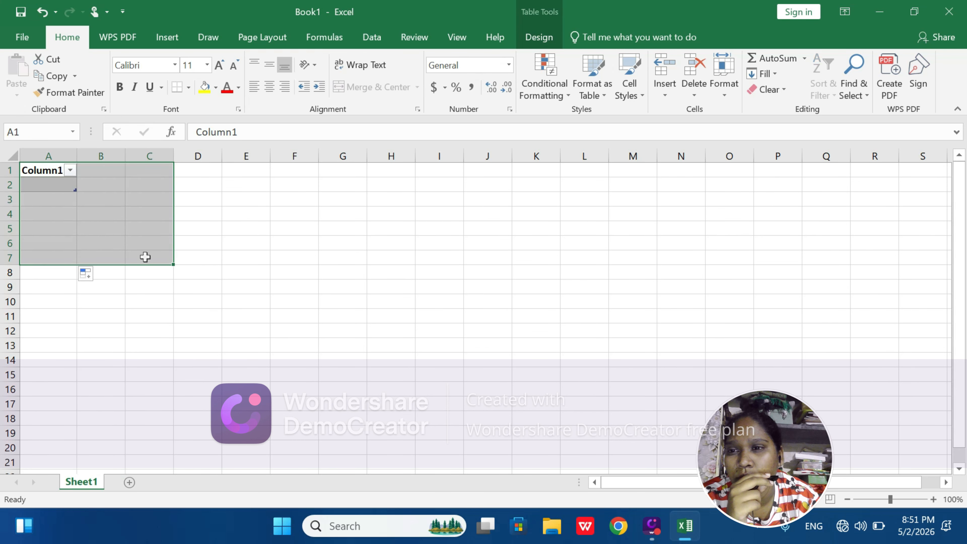
pyautogui.moveTo(147, 303); pyautogui.dragTo(58, 192)
pyautogui.click(57, 194)
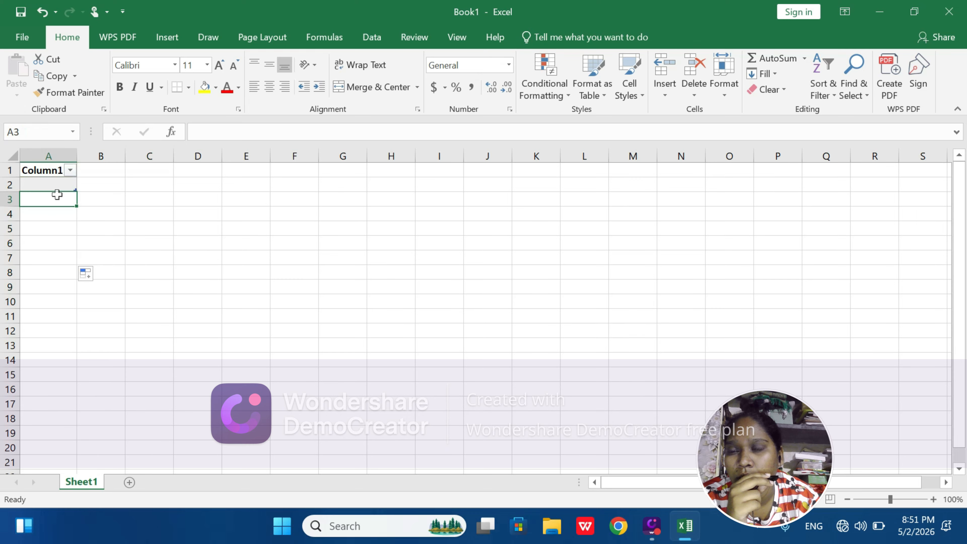
# Change the fill option for A2 to A7 to Fill Formatting Only and reselect cell A2
pyautogui.click(88, 274)
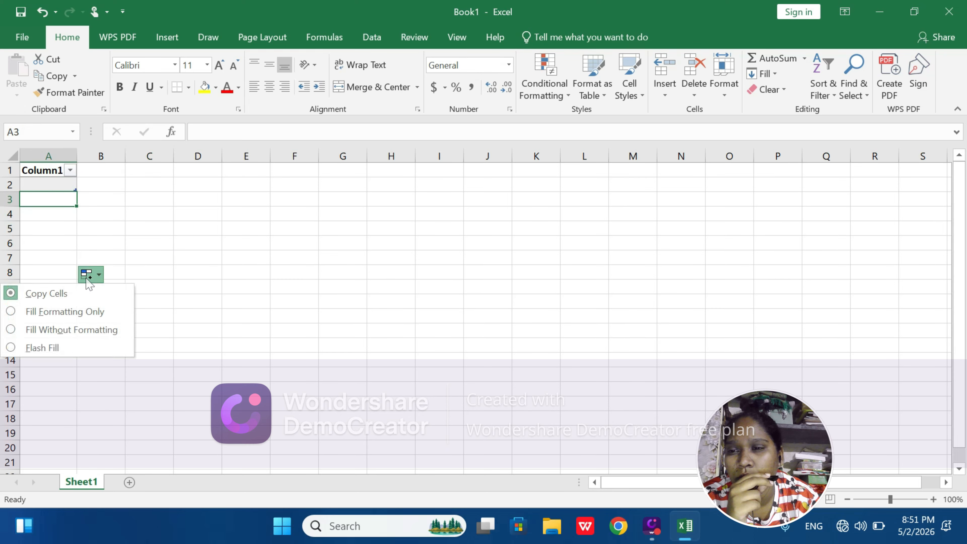
pyautogui.click(87, 313)
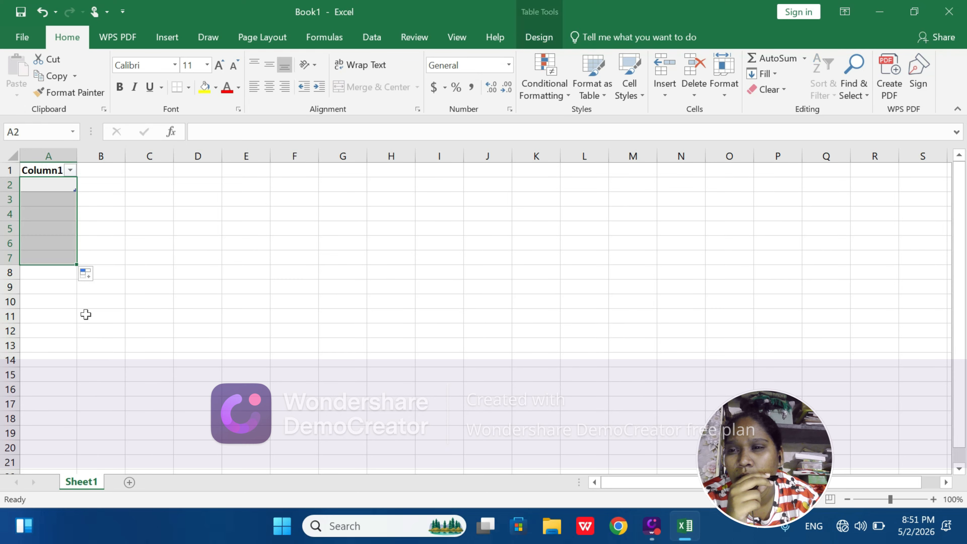
pyautogui.click(107, 273)
pyautogui.click(51, 184)
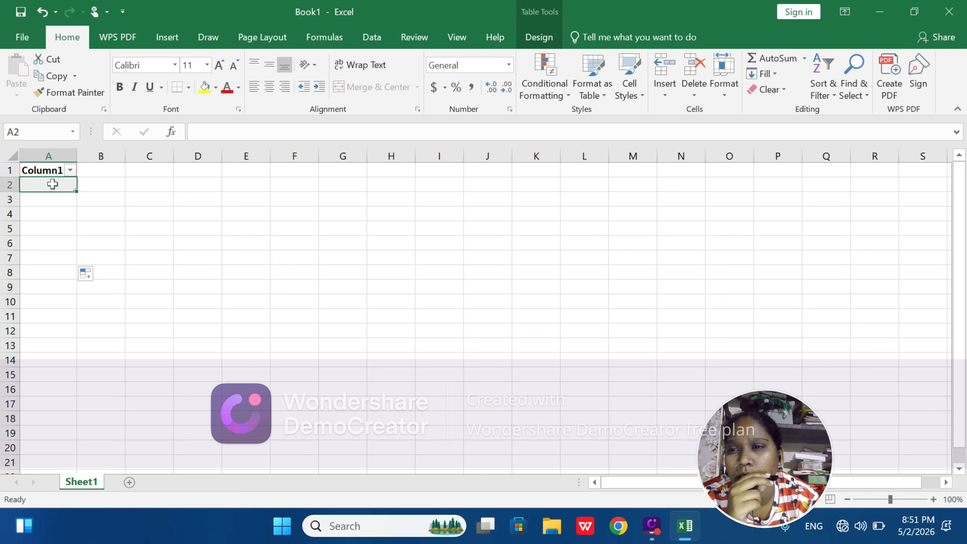
pyautogui.click(71, 171)
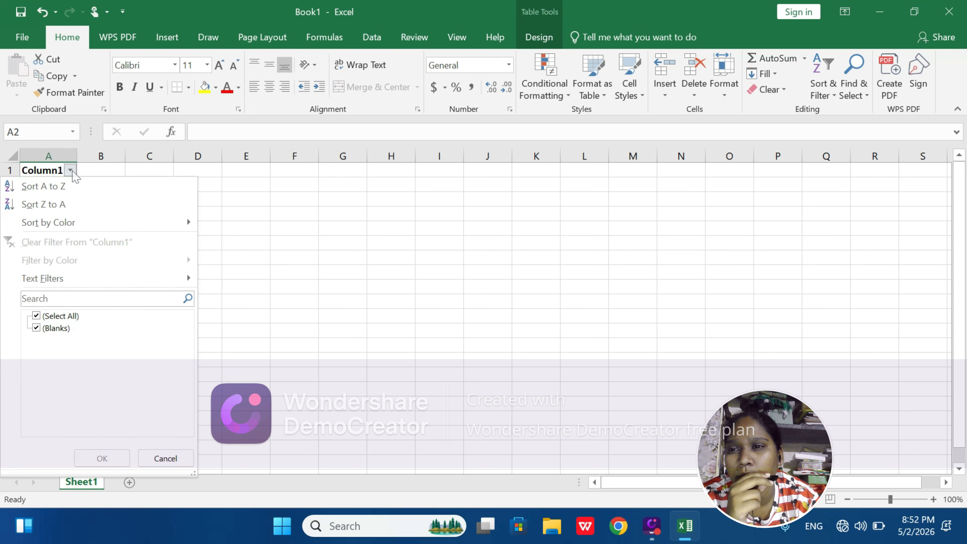
pyautogui.click(225, 284)
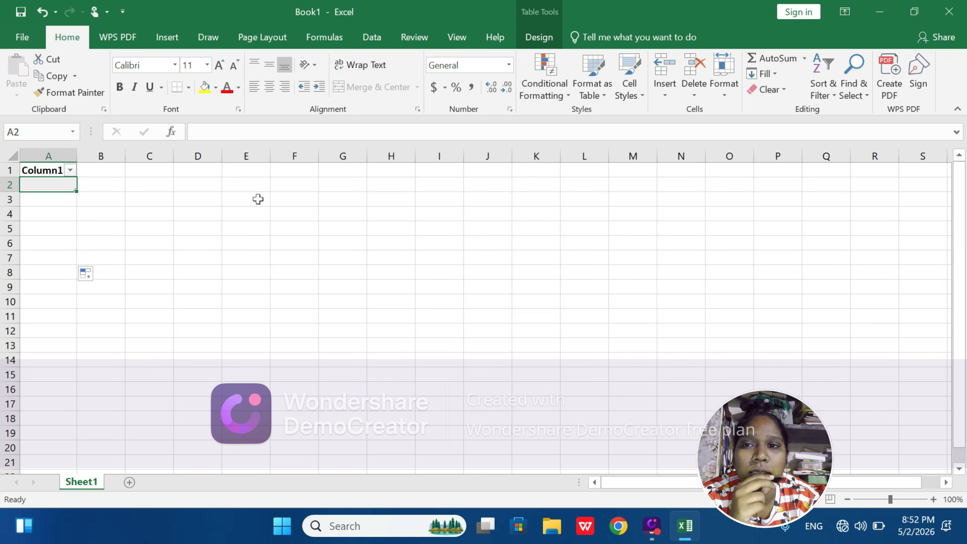
pyautogui.click(299, 188)
# Apply All Borders to cell D6
pyautogui.click(197, 238)
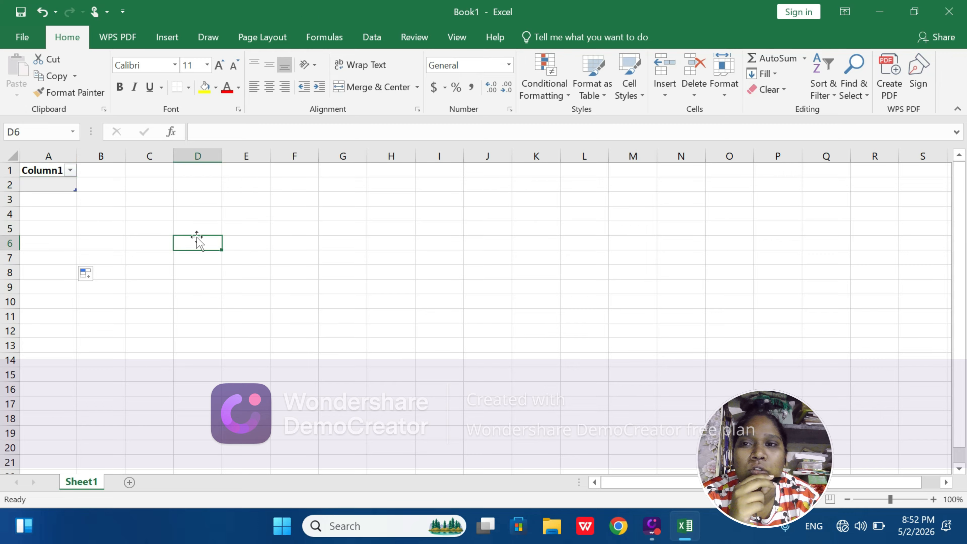
pyautogui.click(188, 87)
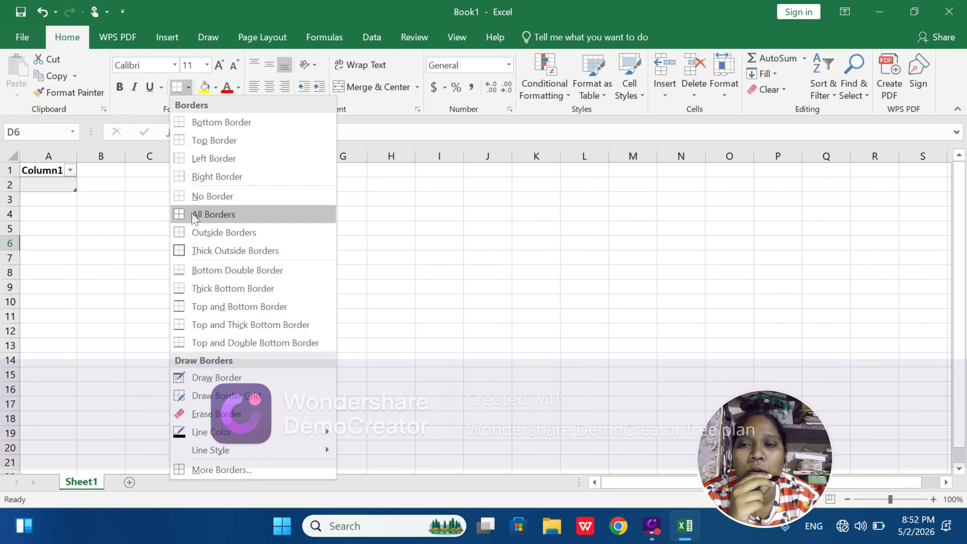
pyautogui.click(194, 214)
pyautogui.click(237, 322)
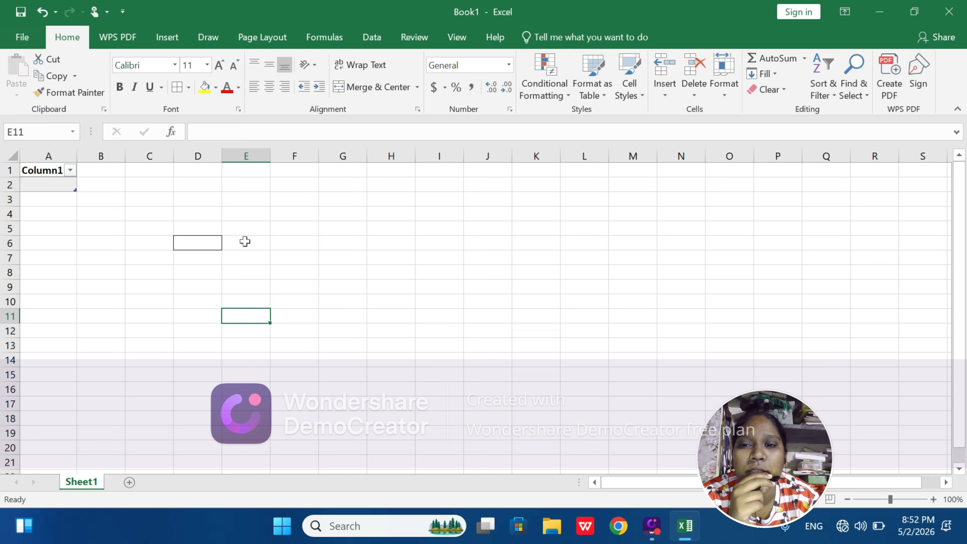
# Apply All Borders to the range E6 to H11
pyautogui.moveTo(245, 241); pyautogui.dragTo(398, 311)
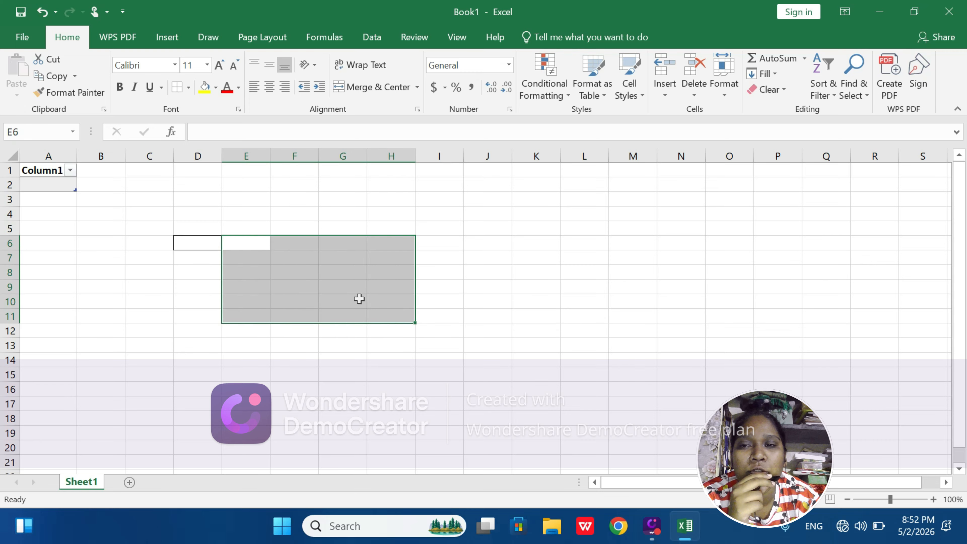
pyautogui.click(176, 89)
pyautogui.click(201, 257)
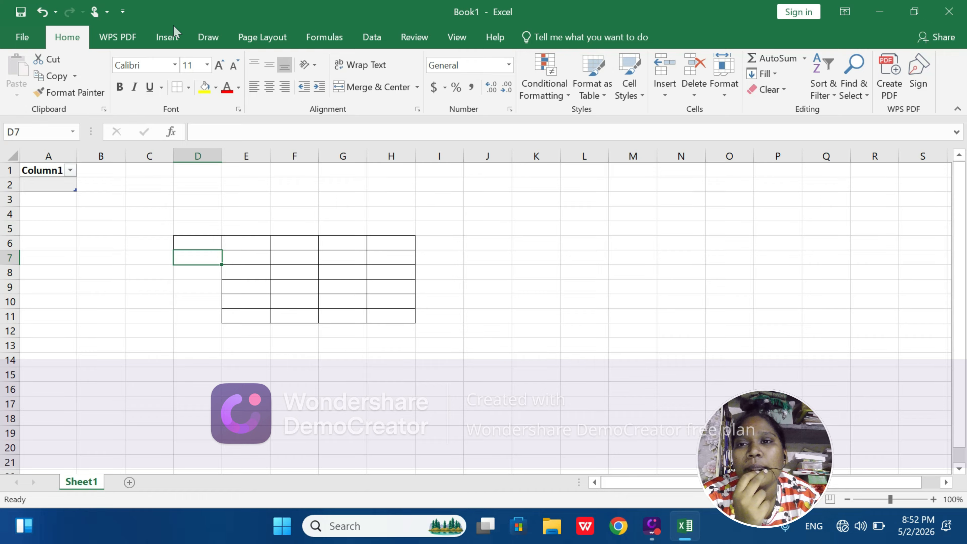
# Draw an oval shape over columns K and L, beside the bordered grid
pyautogui.click(168, 41)
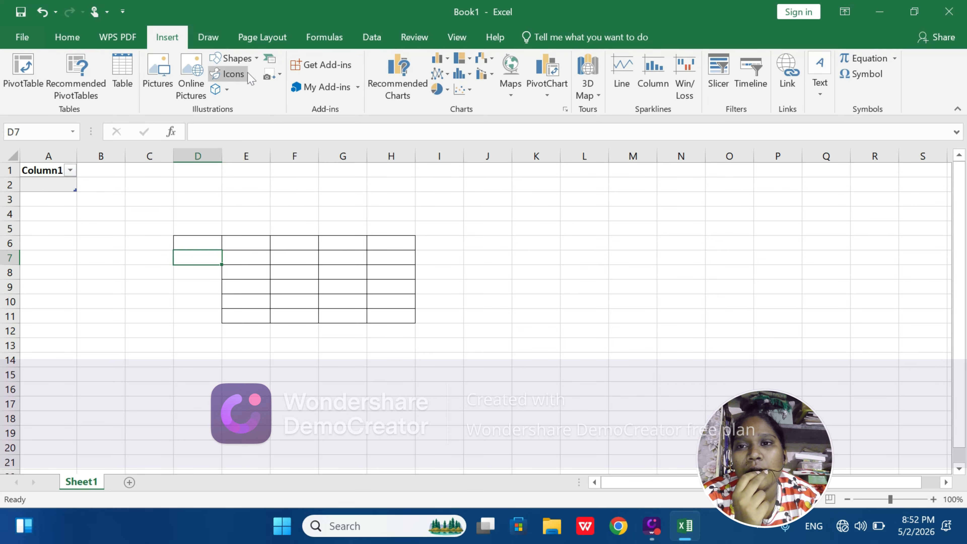
pyautogui.click(247, 61)
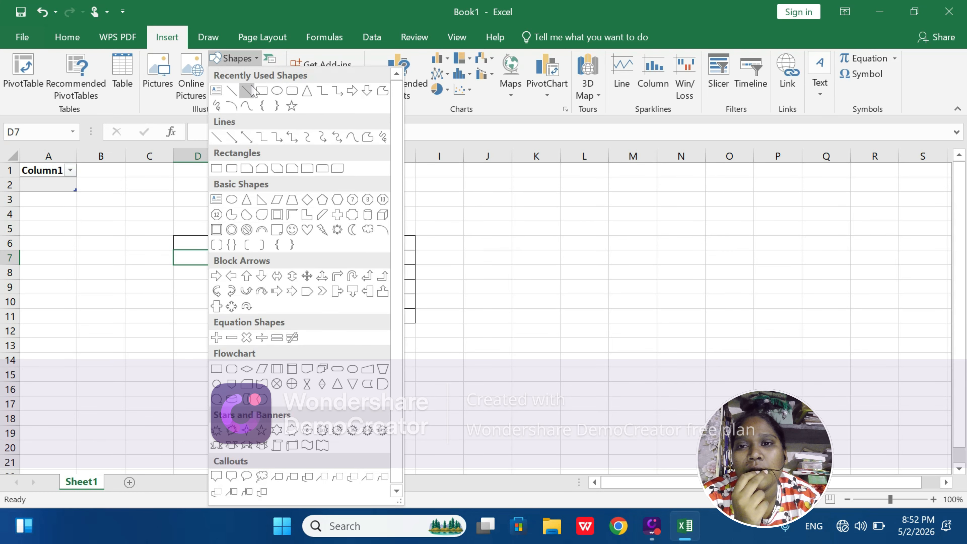
pyautogui.click(278, 91)
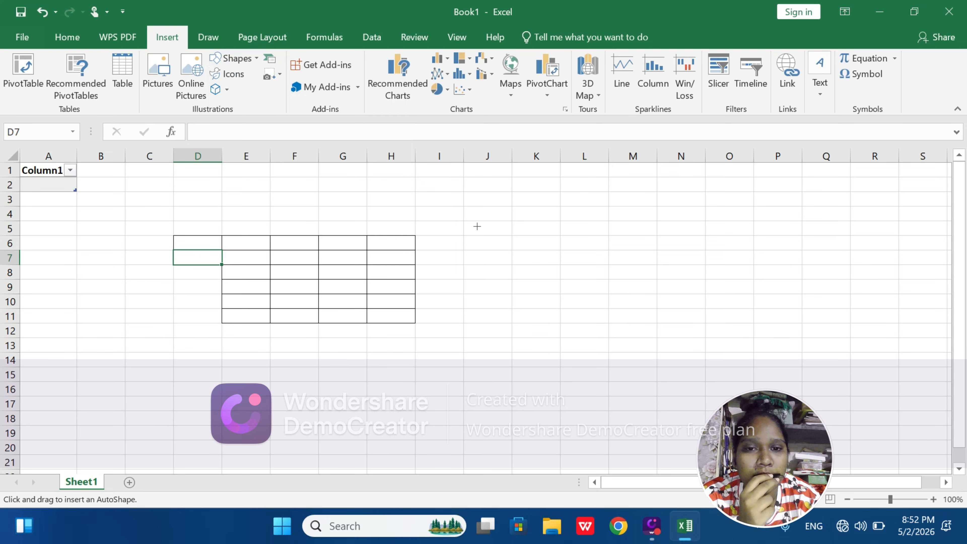
pyautogui.moveTo(477, 226)
pyautogui.mouseDown()
pyautogui.moveTo(541, 279)
pyautogui.moveTo(582, 276)
pyautogui.mouseUp()
pyautogui.click(476, 280)
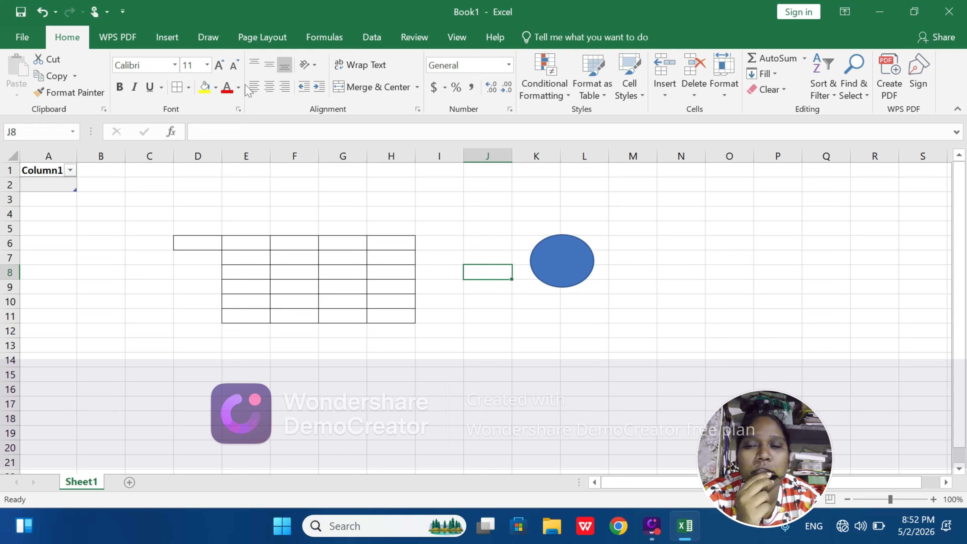
# Try to insert an icon and an online picture, closing each insert window
pyautogui.click(224, 40)
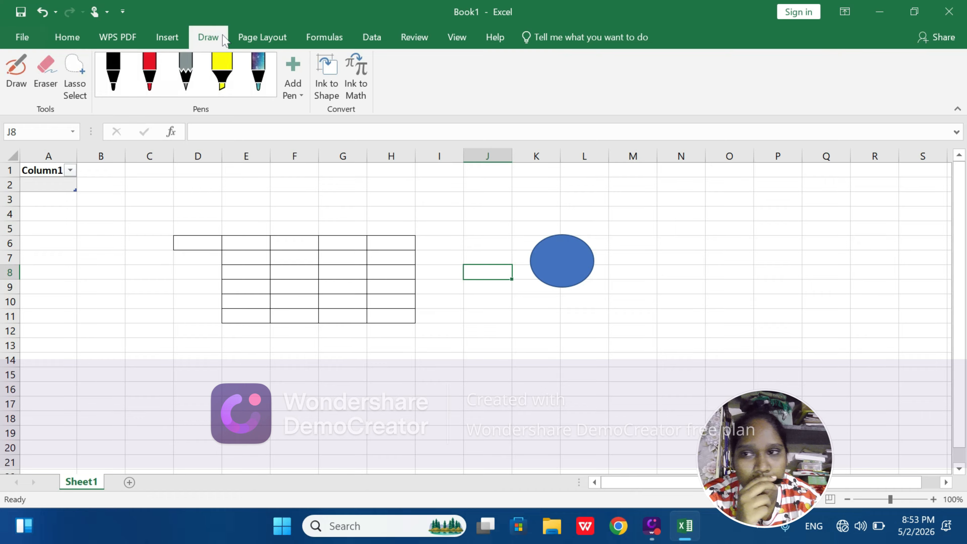
pyautogui.click(167, 40)
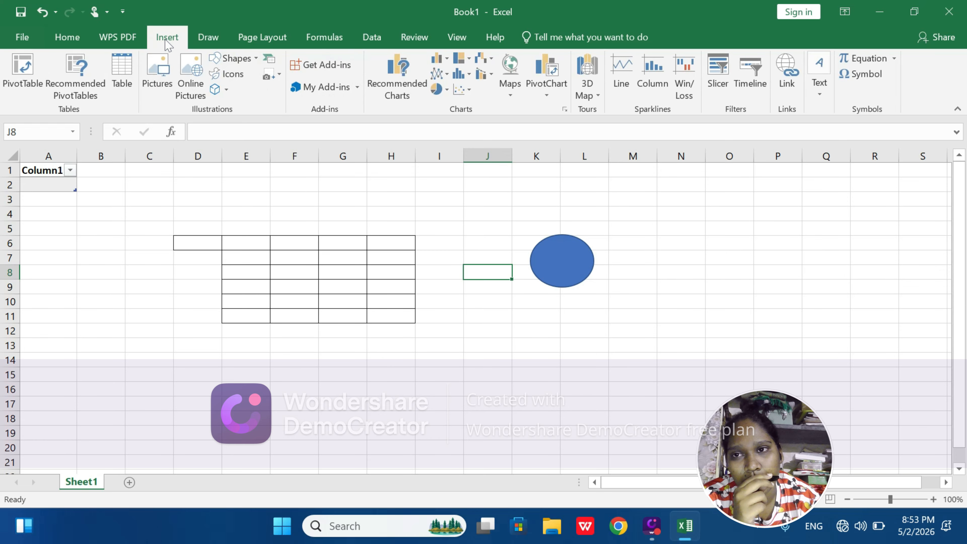
pyautogui.click(238, 78)
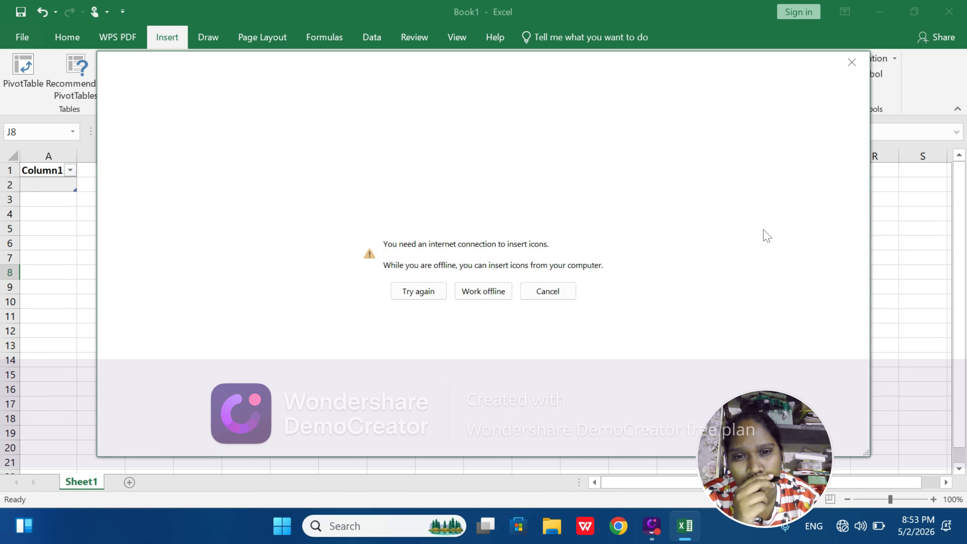
pyautogui.click(852, 63)
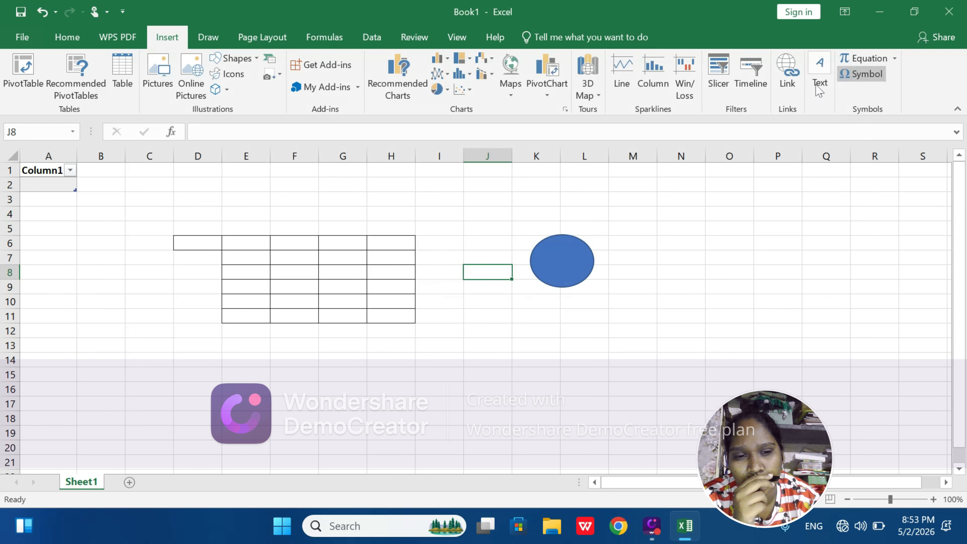
pyautogui.click(193, 98)
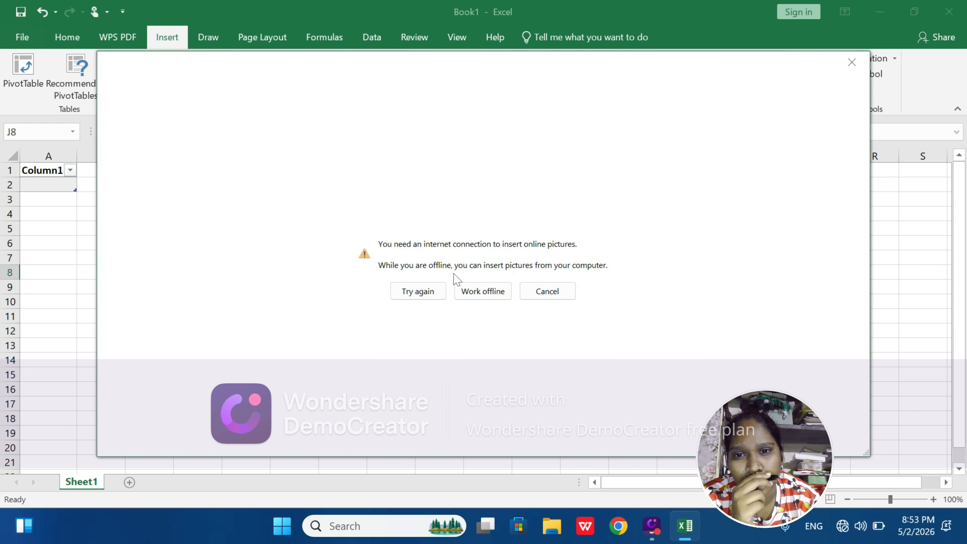
pyautogui.click(852, 63)
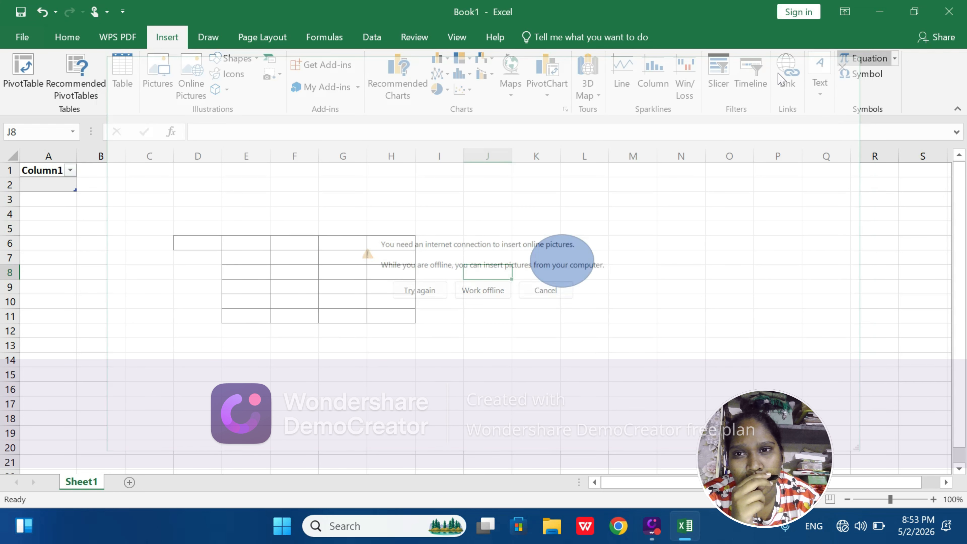
# Delete the blue oval shape over columns K and L
pyautogui.click(325, 37)
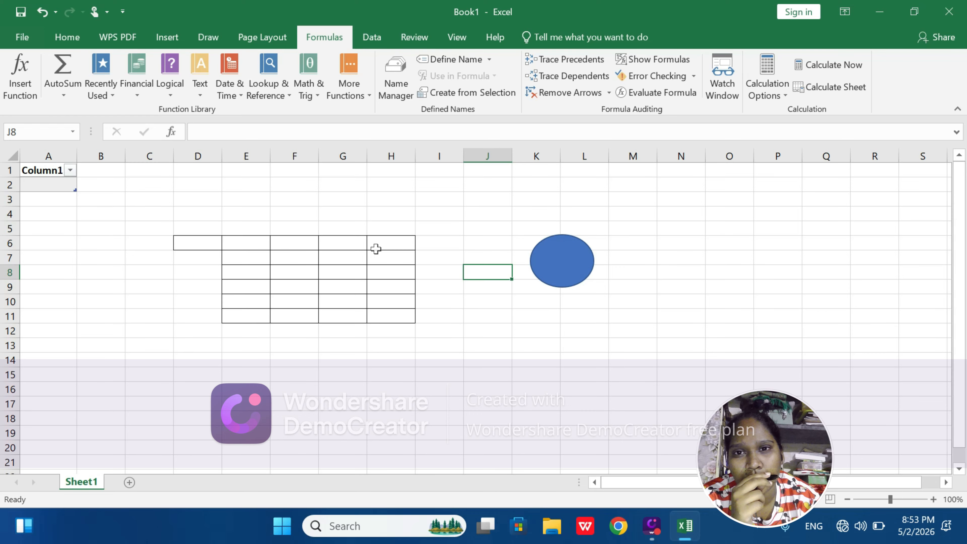
pyautogui.click(378, 261)
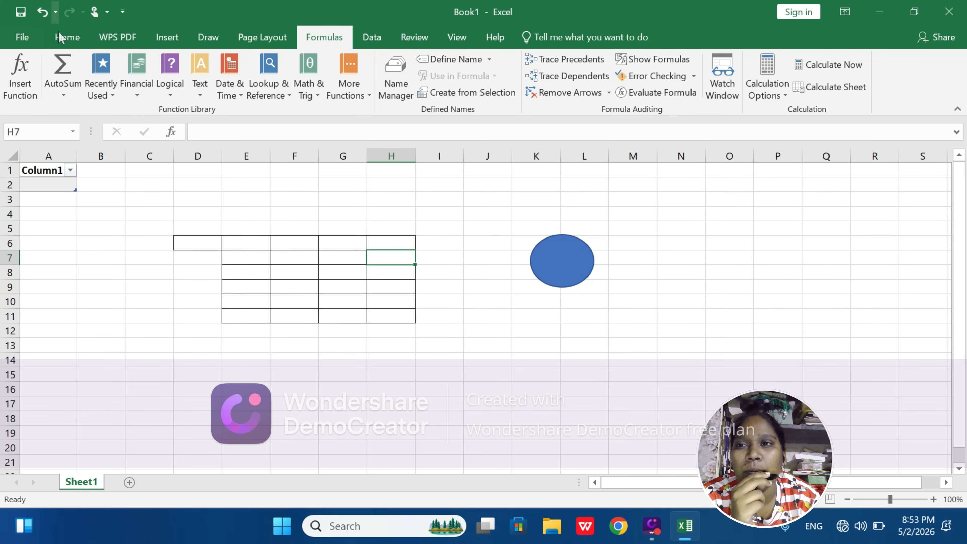
pyautogui.click(65, 38)
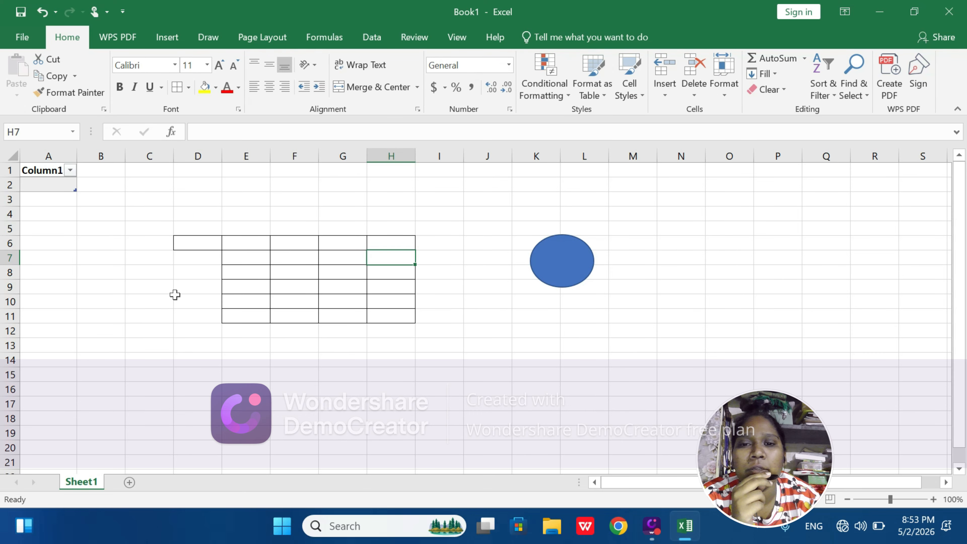
pyautogui.click(556, 258)
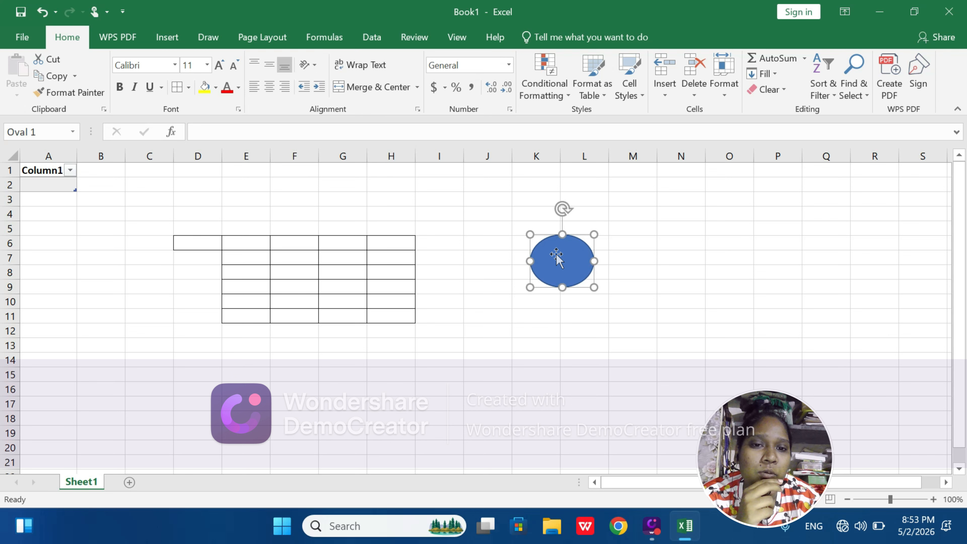
pyautogui.press('Delete')
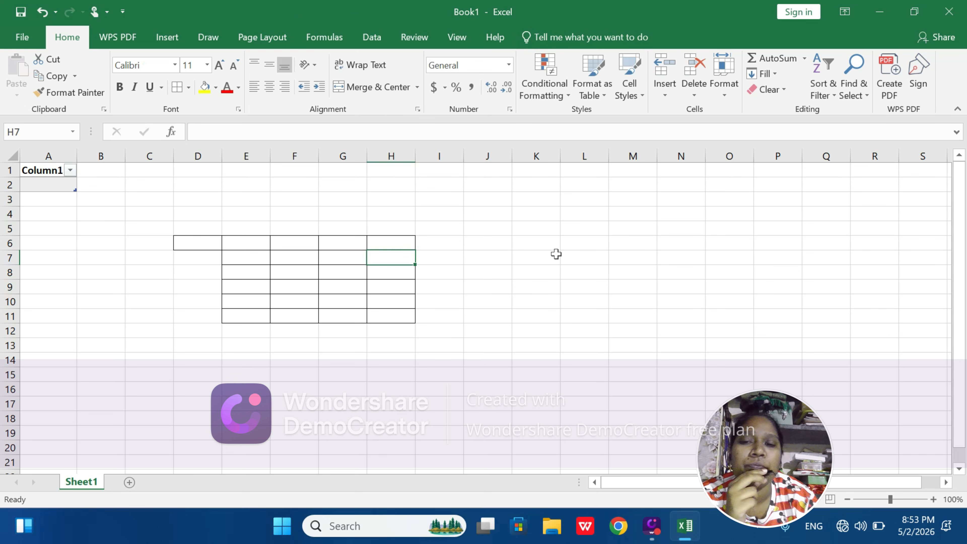
# Remove all borders from cell D6 using No Border
pyautogui.click(217, 240)
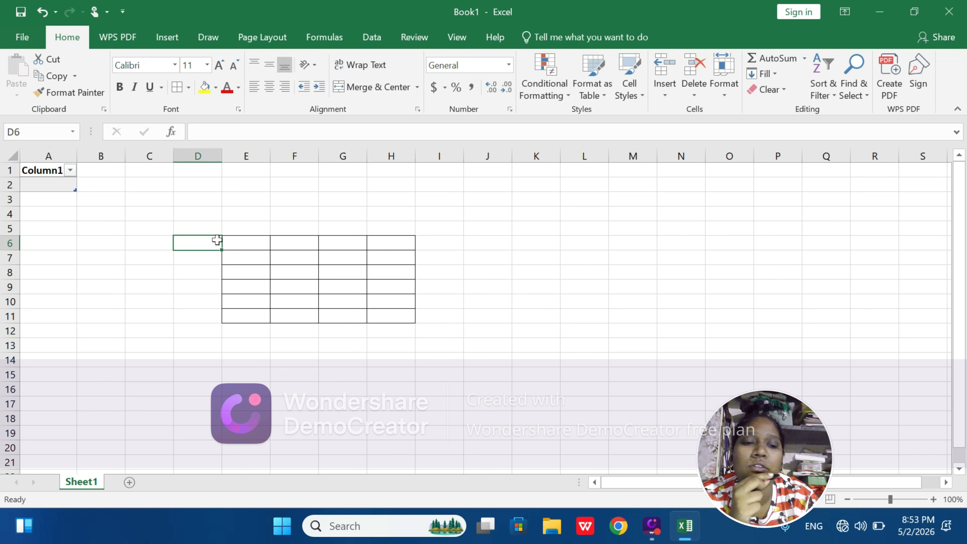
pyautogui.click(189, 87)
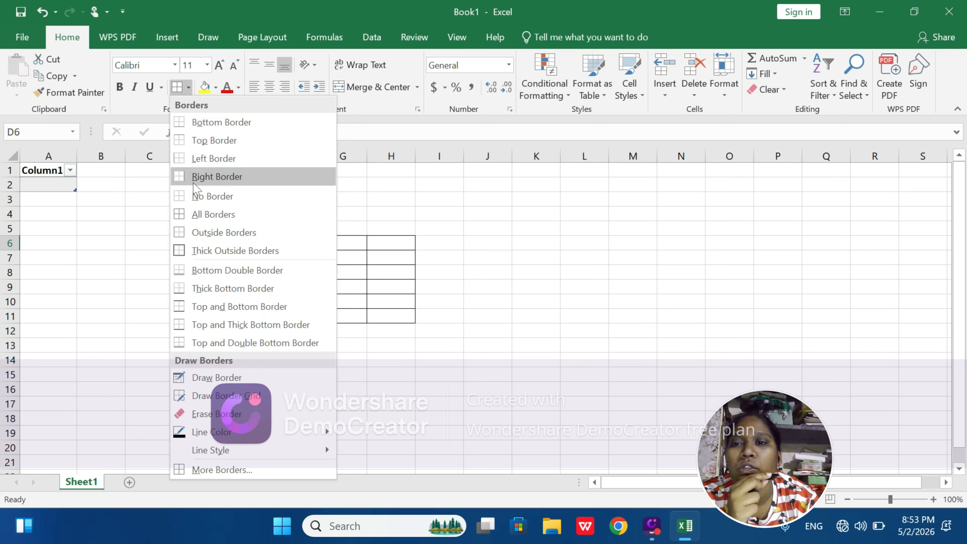
pyautogui.click(198, 195)
pyautogui.click(262, 286)
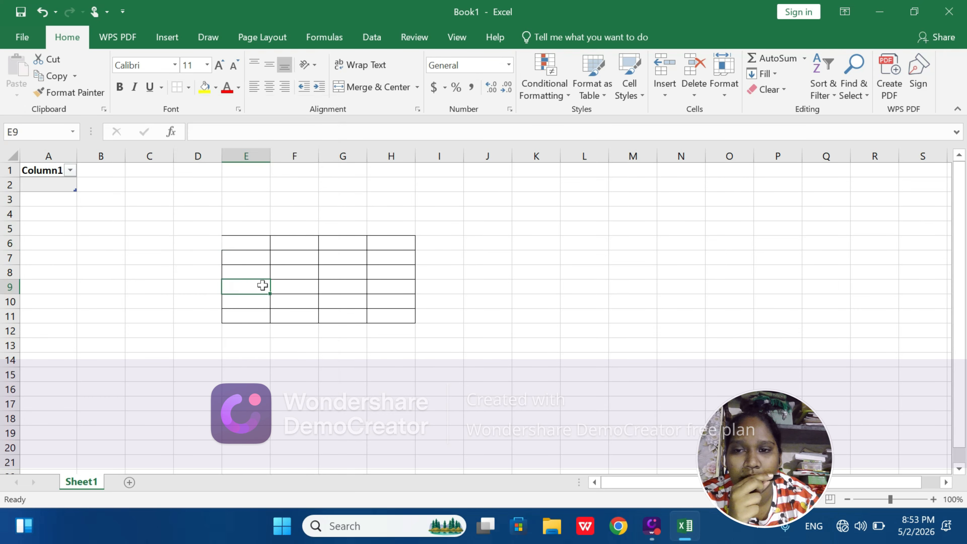
# Apply All Borders to cell E6, the first cell of the bordered grid
pyautogui.click(257, 249)
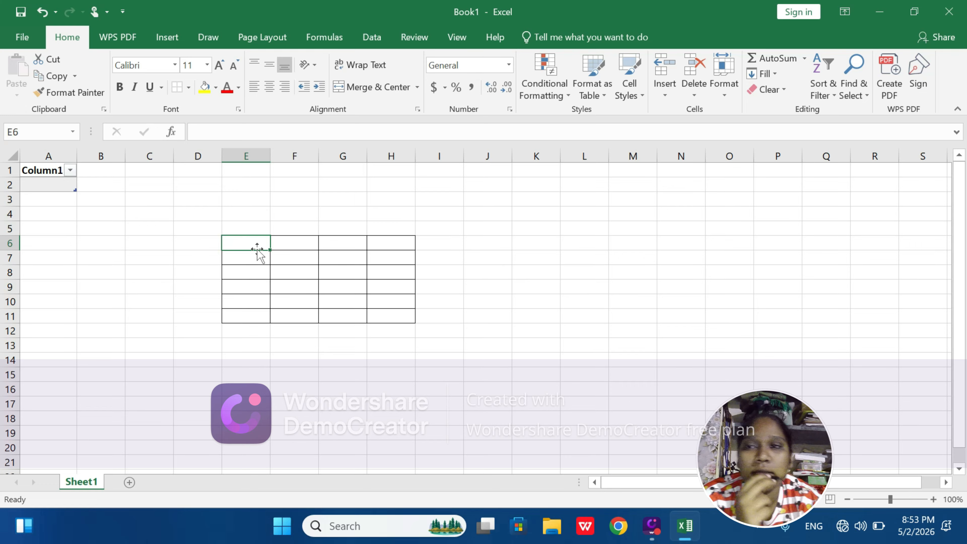
pyautogui.click(189, 90)
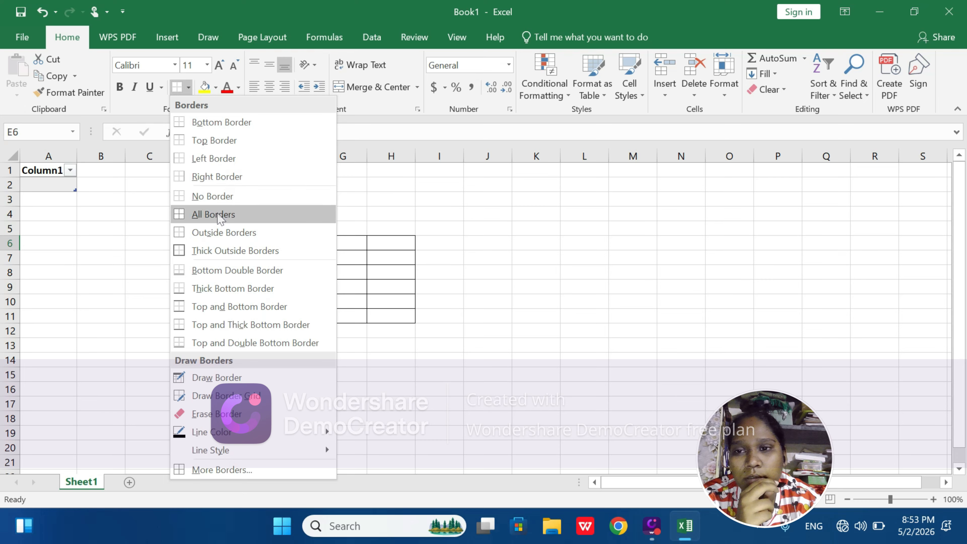
pyautogui.click(214, 214)
pyautogui.click(299, 329)
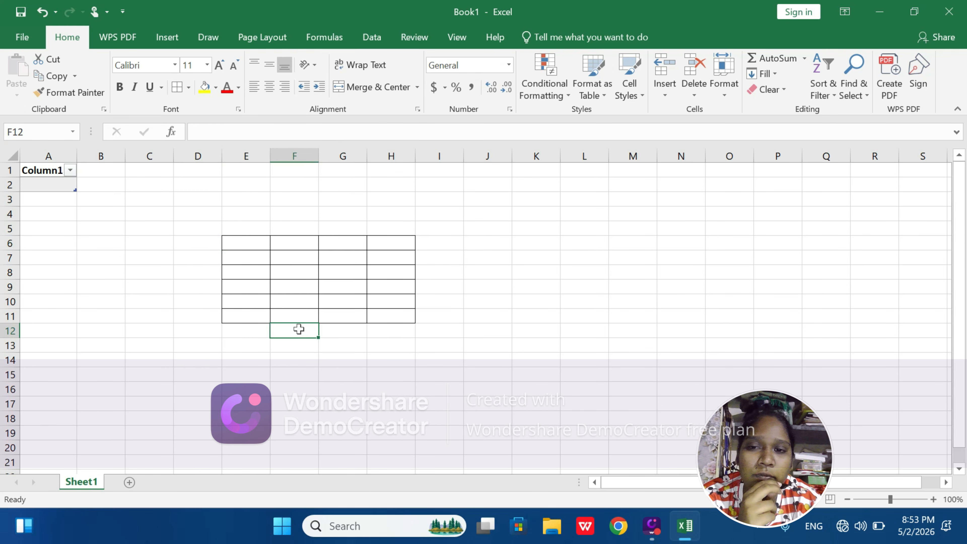
pyautogui.click(260, 252)
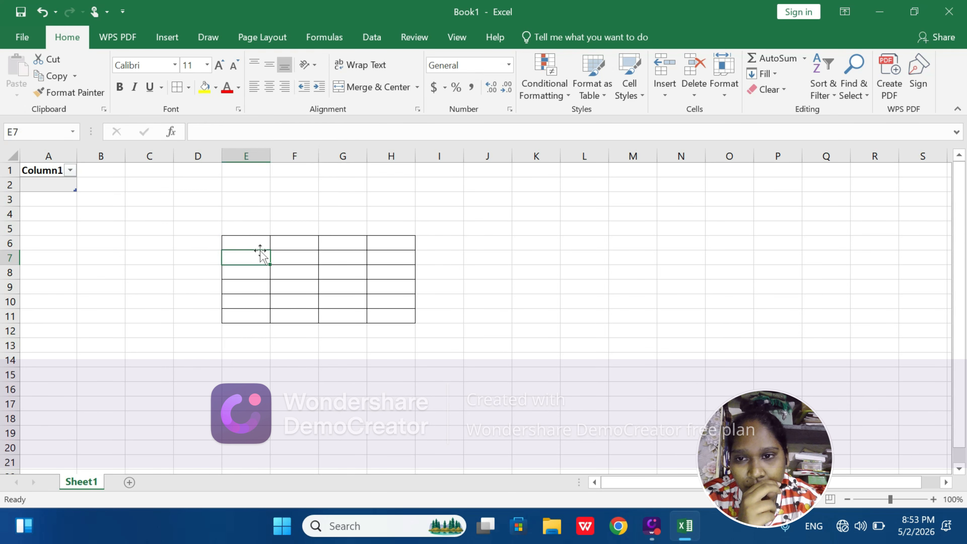
pyautogui.click(260, 245)
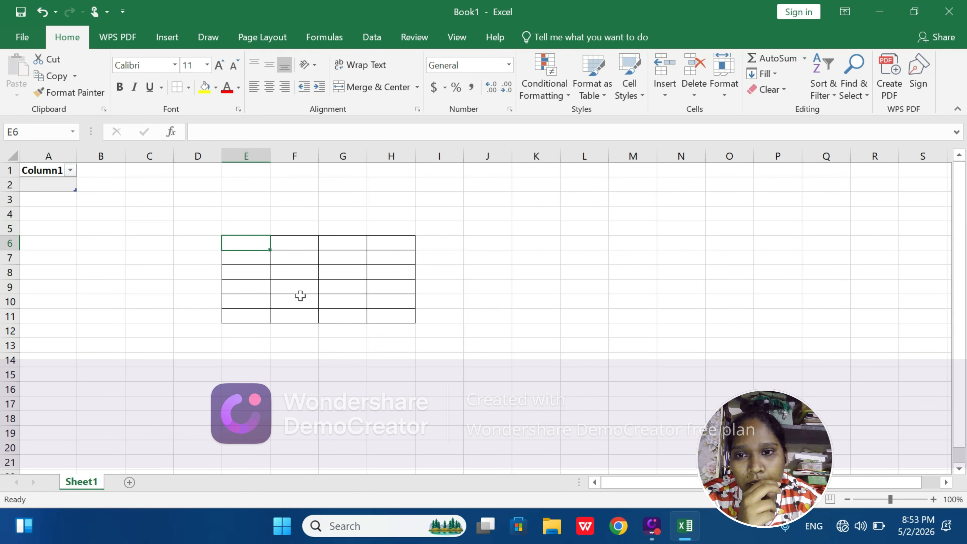
# Apply All Borders to the empty range F16 to H20 below the first grid
pyautogui.scroll(-6, 301, 296)
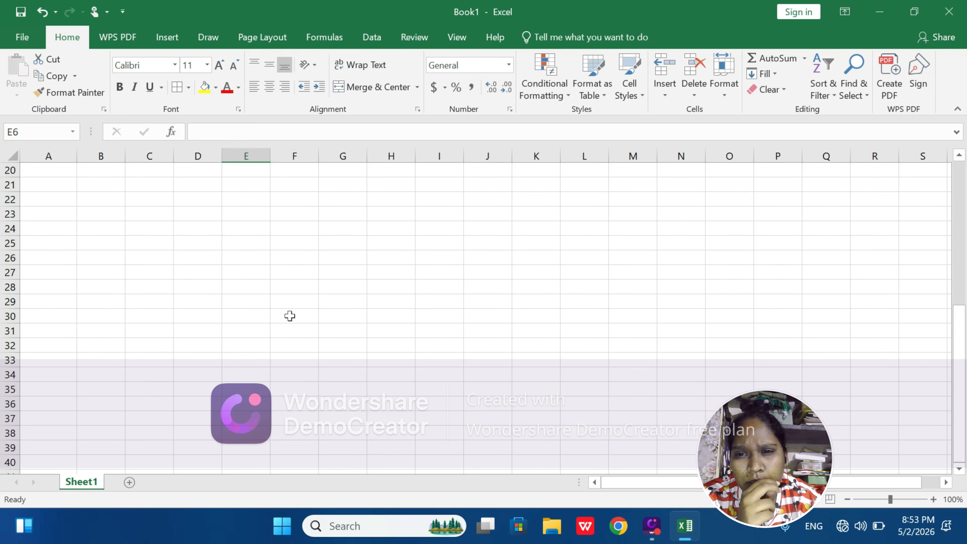
pyautogui.scroll(3, 290, 316)
pyautogui.scroll(-1, 290, 316)
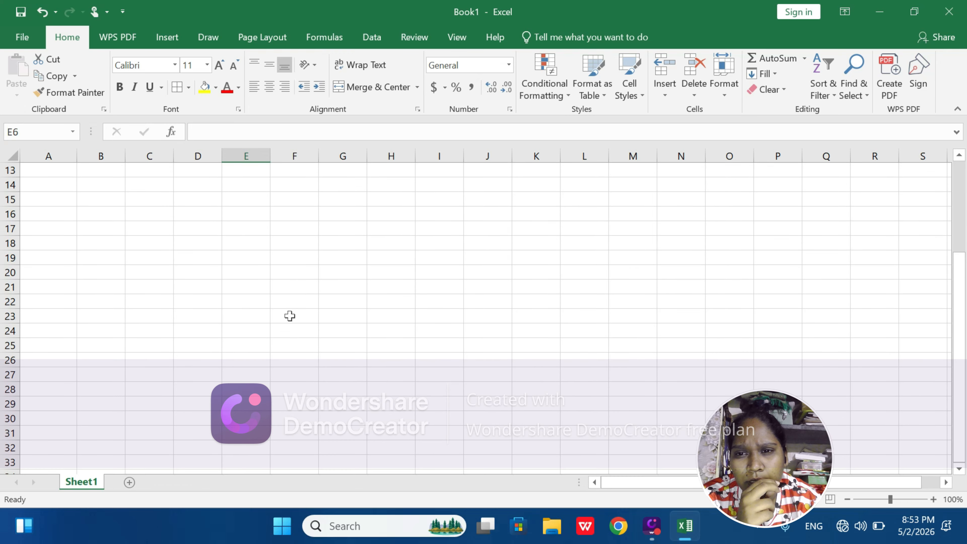
pyautogui.click(290, 200)
pyautogui.click(288, 214)
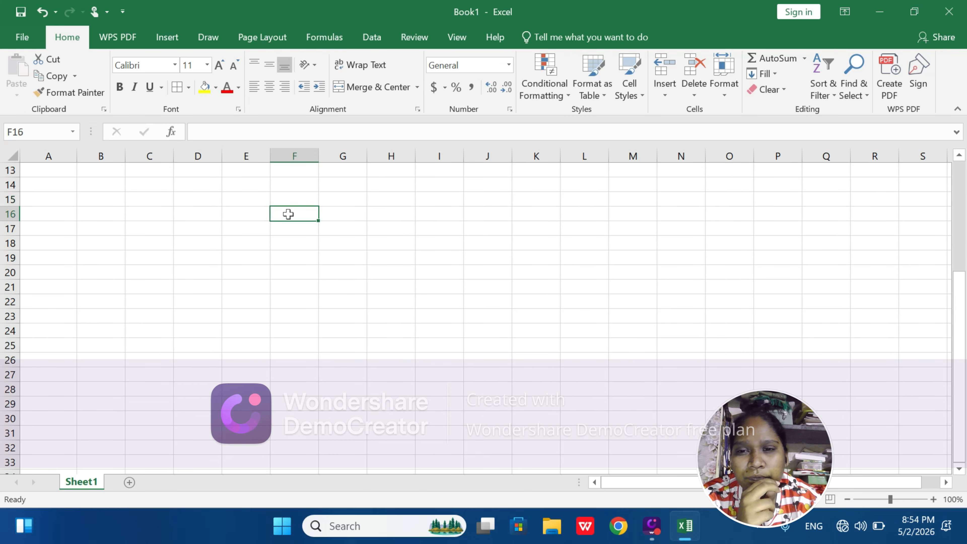
pyautogui.moveTo(289, 214); pyautogui.dragTo(385, 266)
pyautogui.click(177, 88)
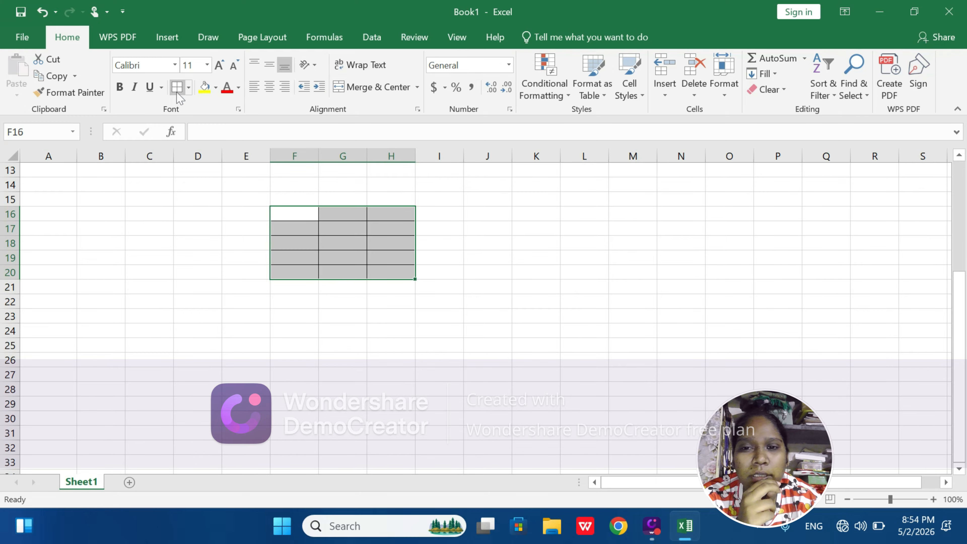
pyautogui.click(299, 294)
# Enter the headers Nos, P1 and P2 in cells F16 to H16 of the new grid
pyautogui.click(290, 211)
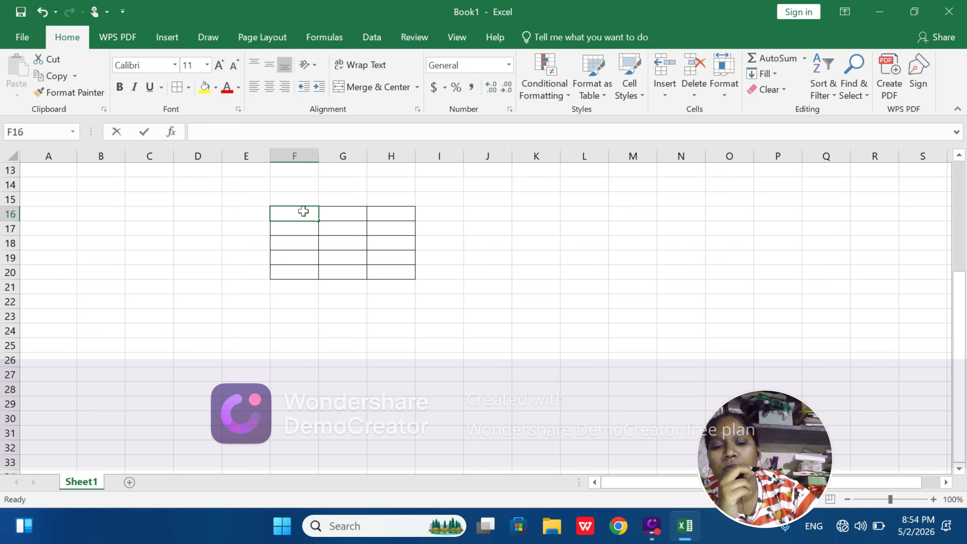
pyautogui.write('Nos')
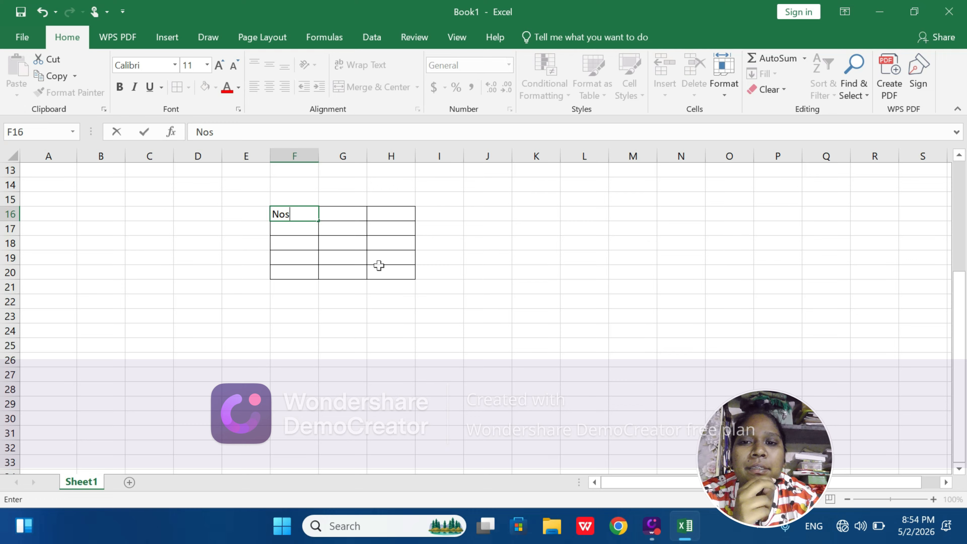
pyautogui.click(343, 215)
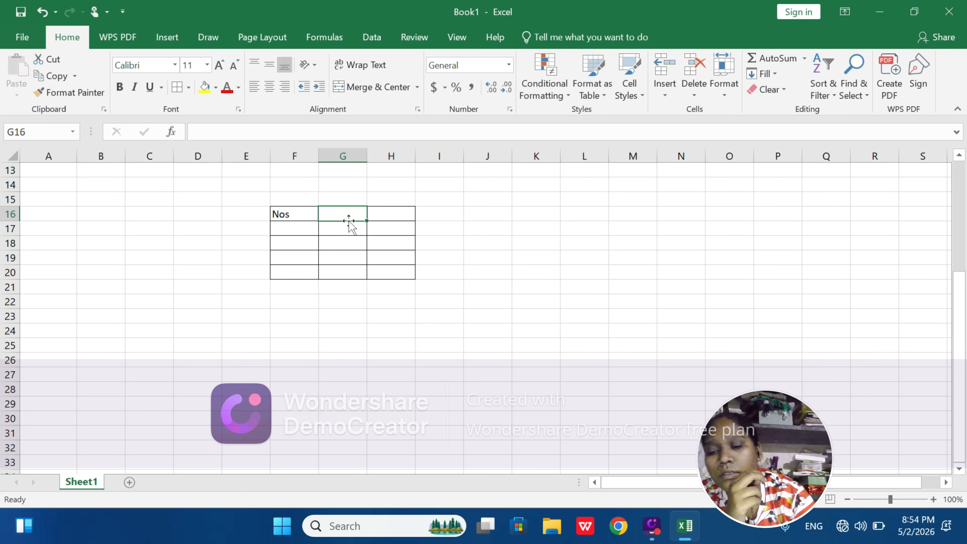
pyautogui.write('P')
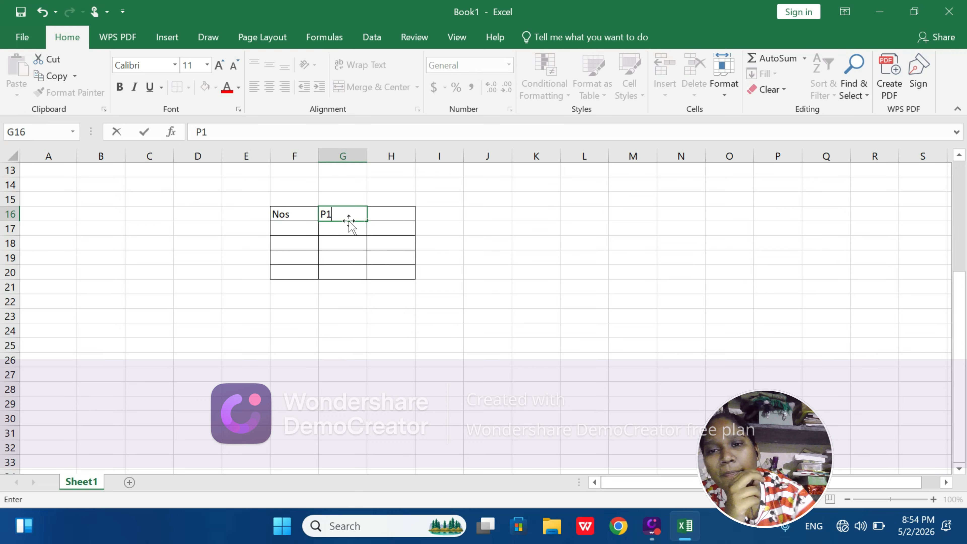
pyautogui.write('1')
pyautogui.click(381, 214)
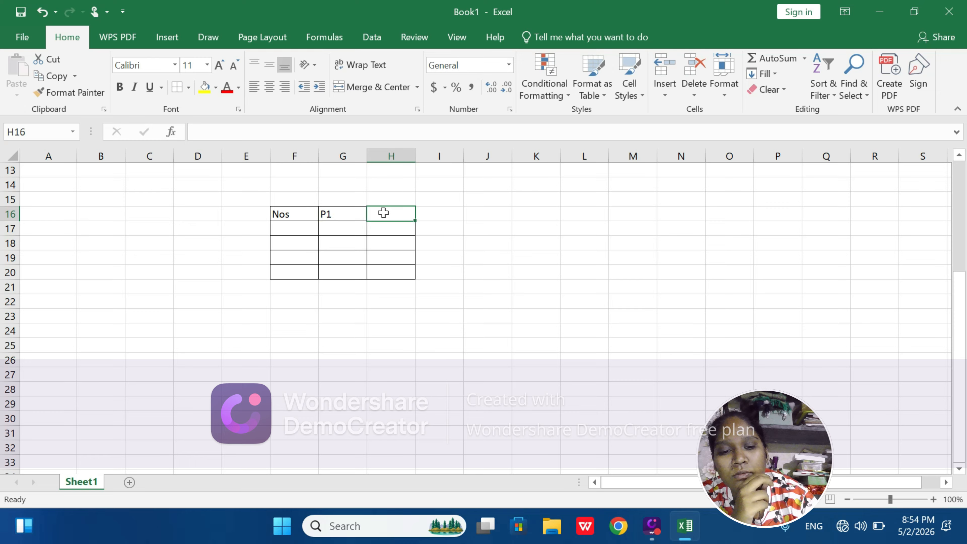
pyautogui.write('P2')
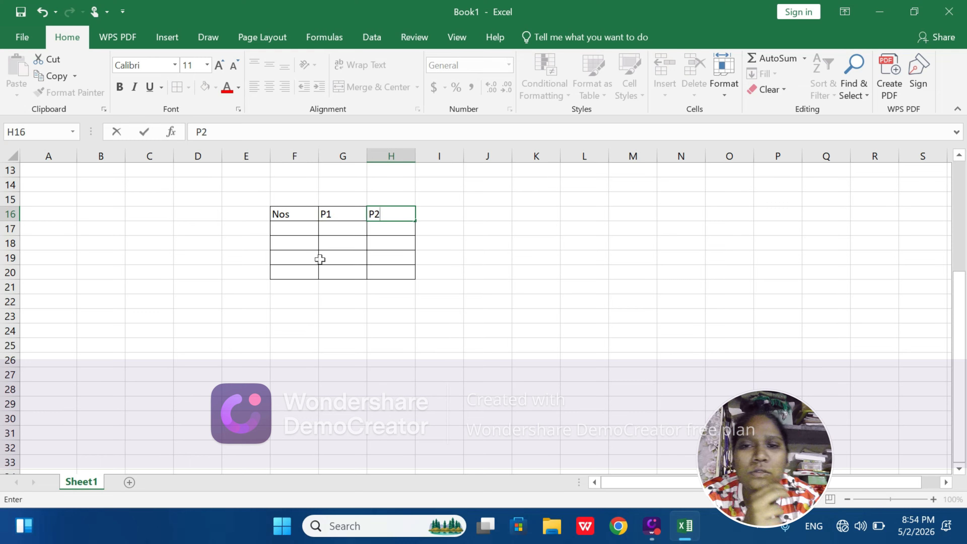
# Fill the Nos column with 23, 67 and 90 in cells F17 to F19
pyautogui.click(313, 230)
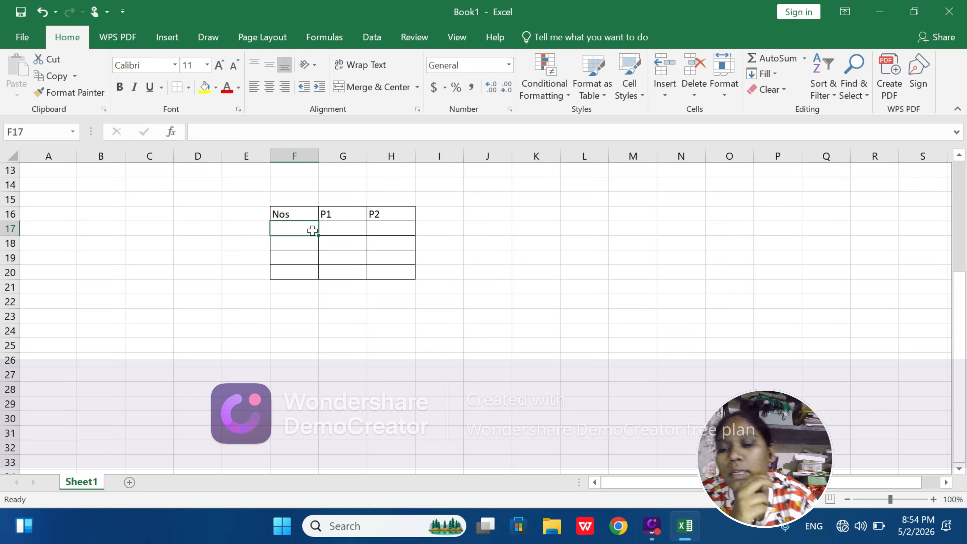
pyautogui.write('23')
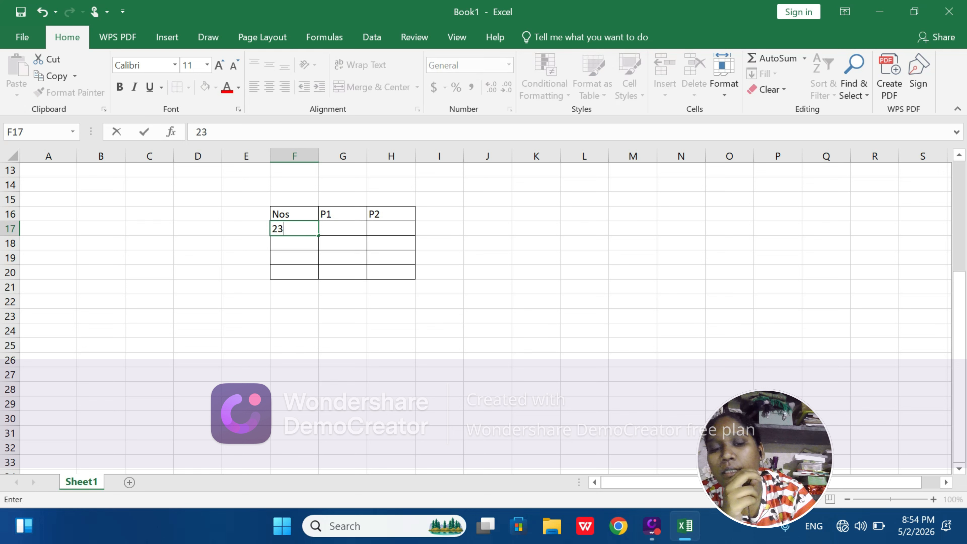
pyautogui.press('Return')
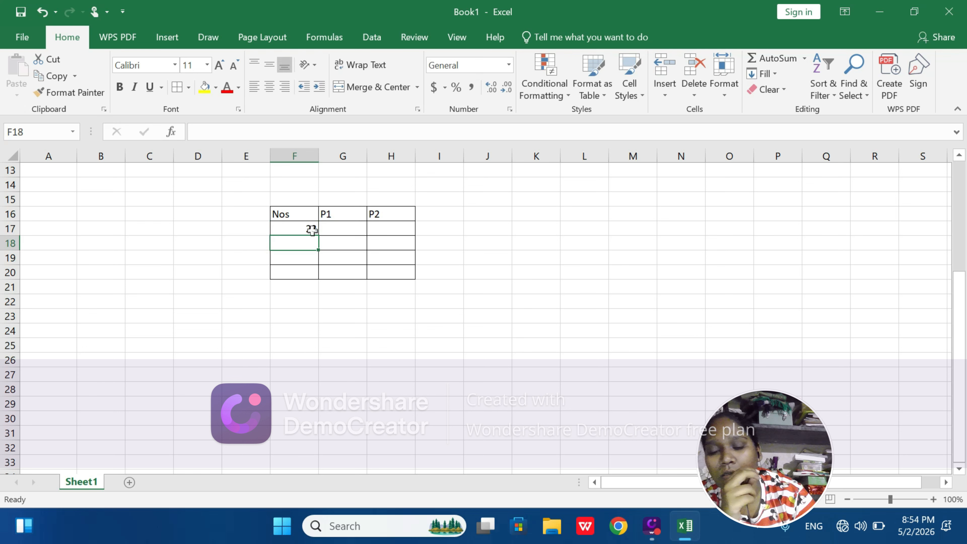
pyautogui.write('67')
pyautogui.press('Return')
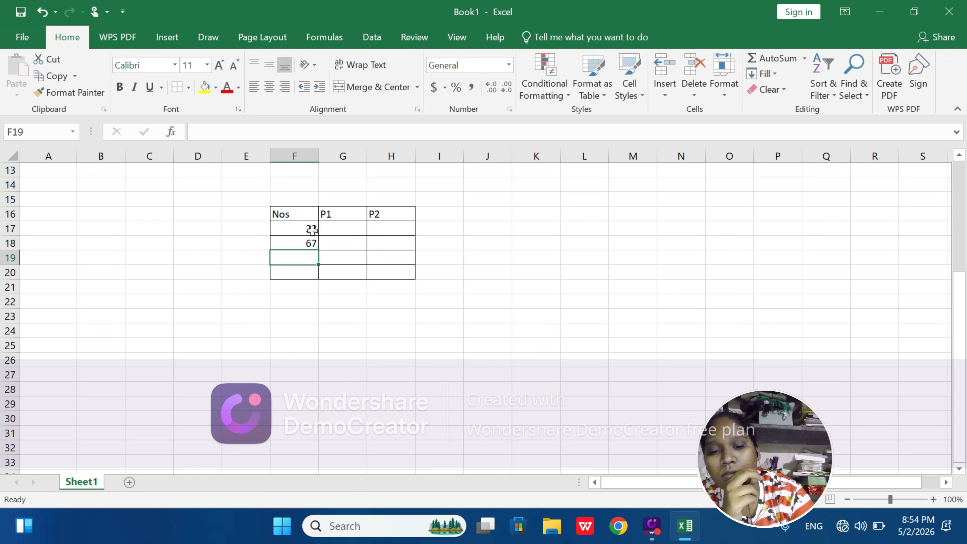
pyautogui.write('90')
pyautogui.hotkey('ctrl', 'Return')
pyautogui.press('Return')
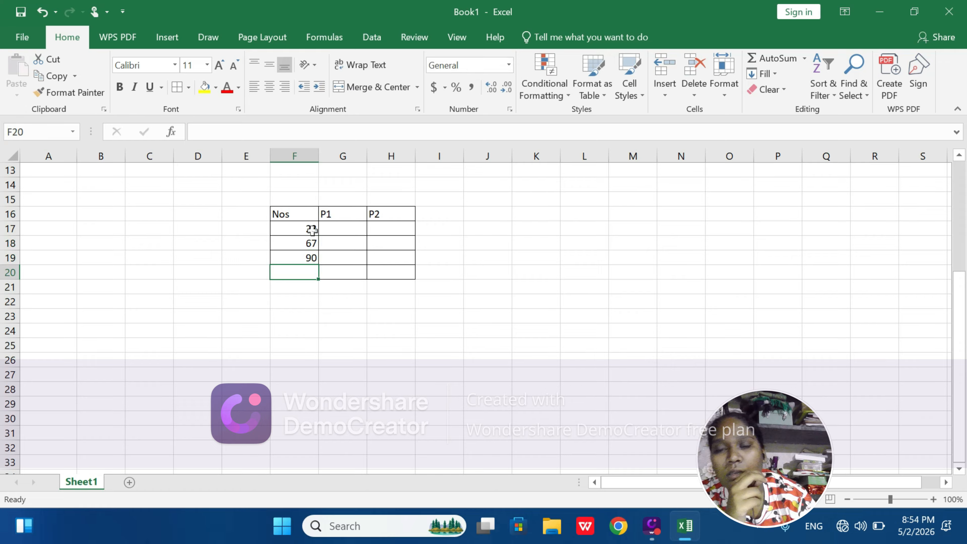
# Fill the P1 column with 34, 78 and 34 in cells G17 to G19
pyautogui.click(338, 238)
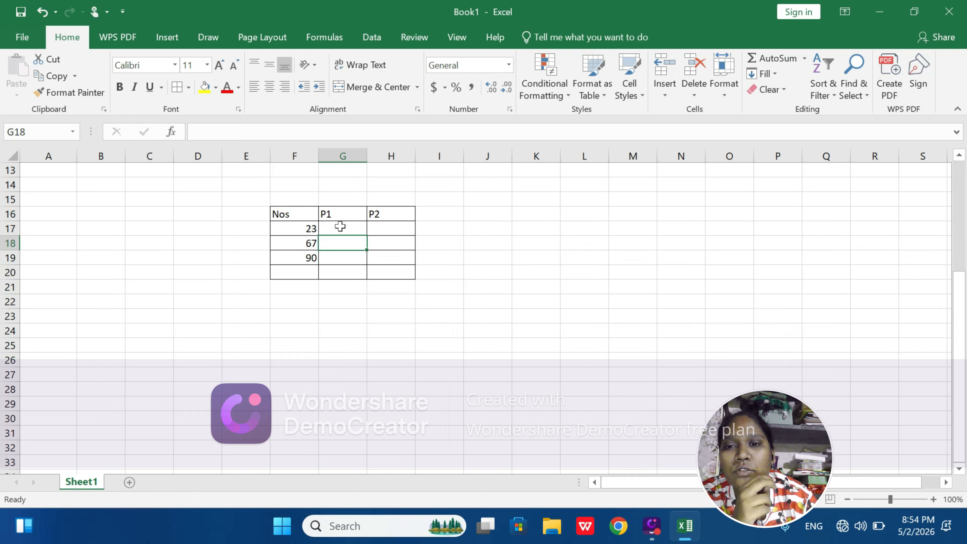
pyautogui.click(340, 227)
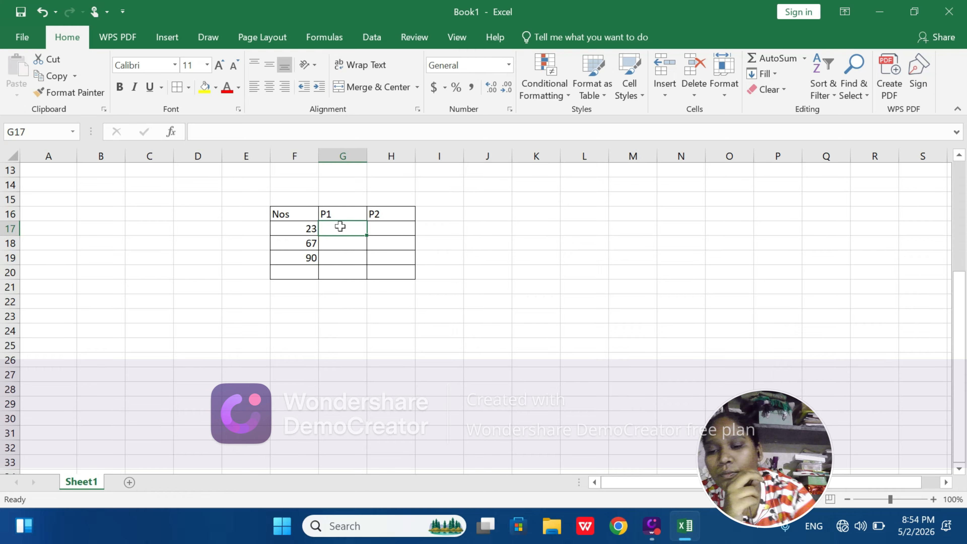
pyautogui.write('34')
pyautogui.press('Return')
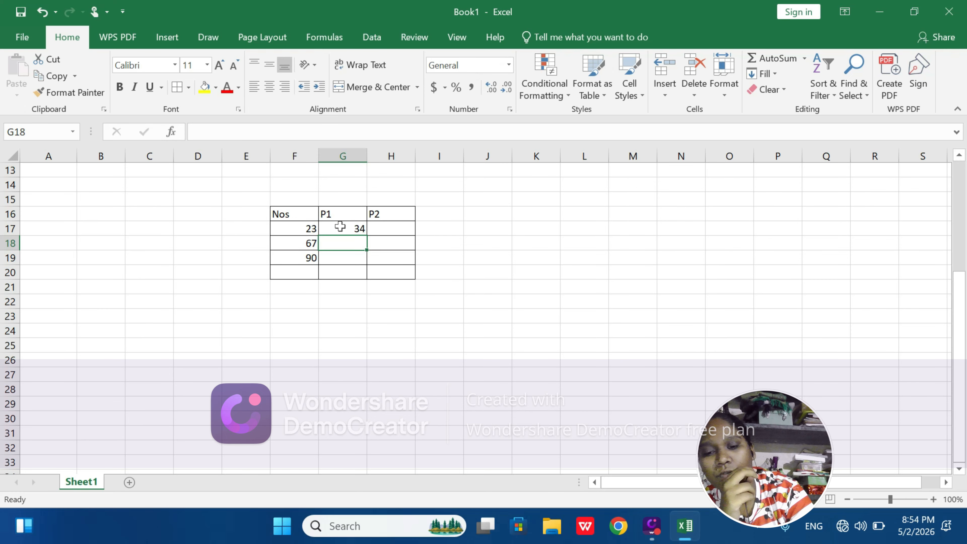
pyautogui.write('78')
pyautogui.press('Return')
pyautogui.write('34')
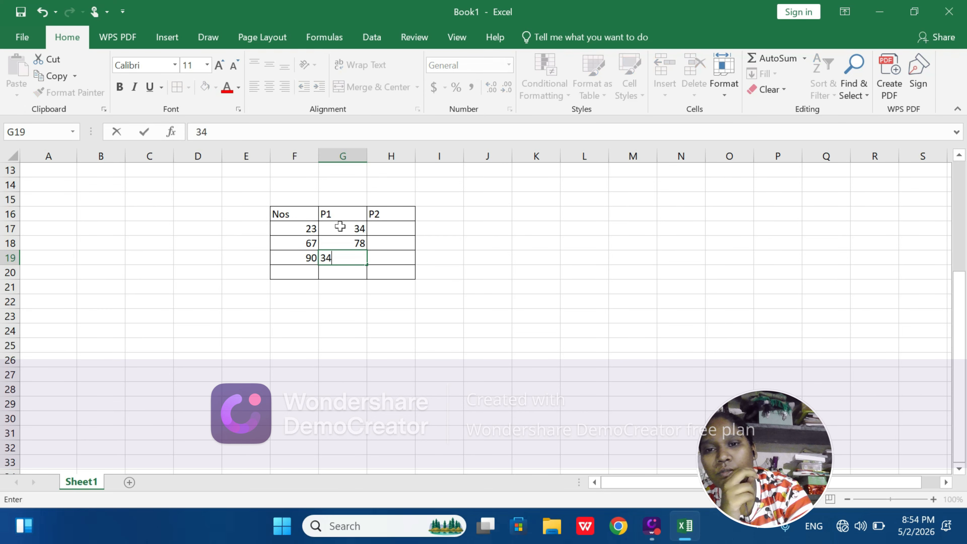
pyautogui.press('Return')
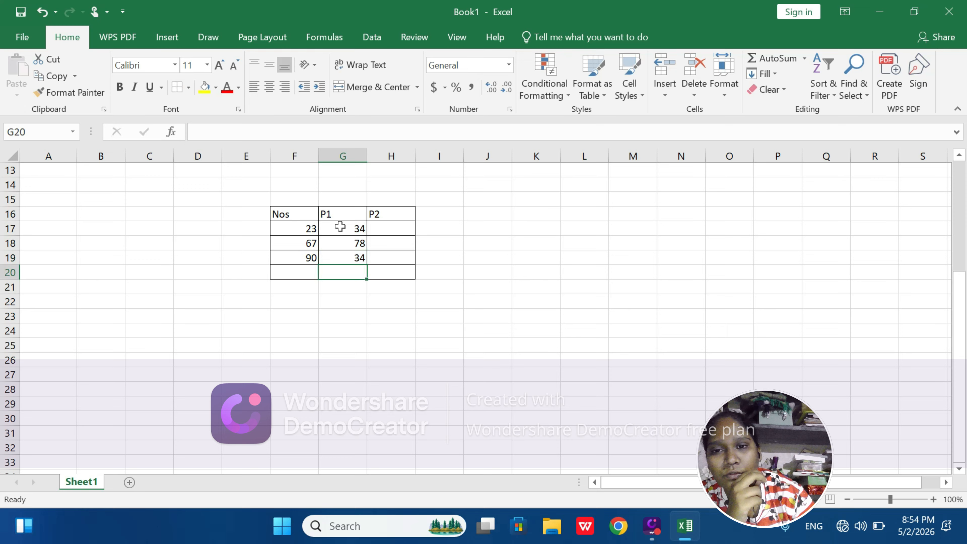
# Fill the P2 column with 45, 67 and 37 in cells H17 to H19
pyautogui.click(384, 232)
pyautogui.write('45')
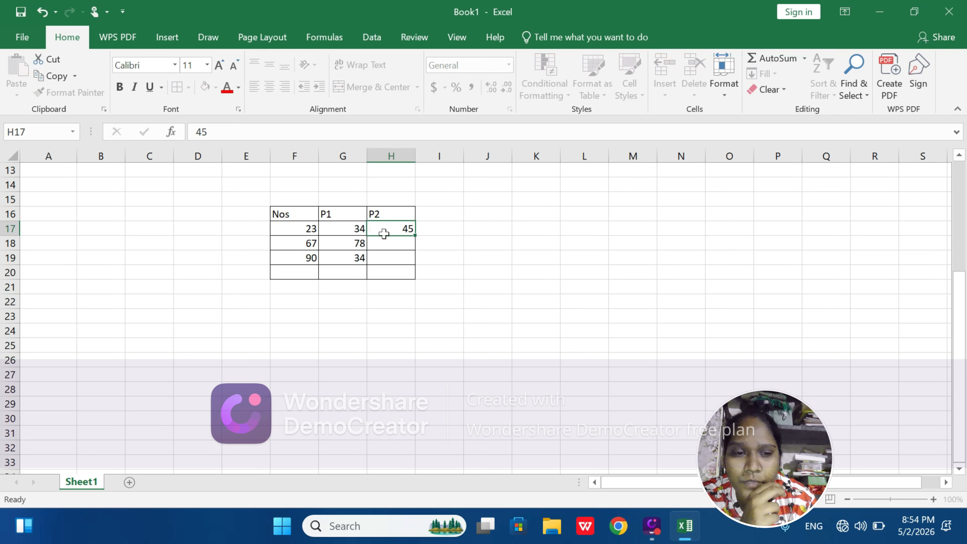
pyautogui.press('Return')
pyautogui.write('67')
pyautogui.press('Return')
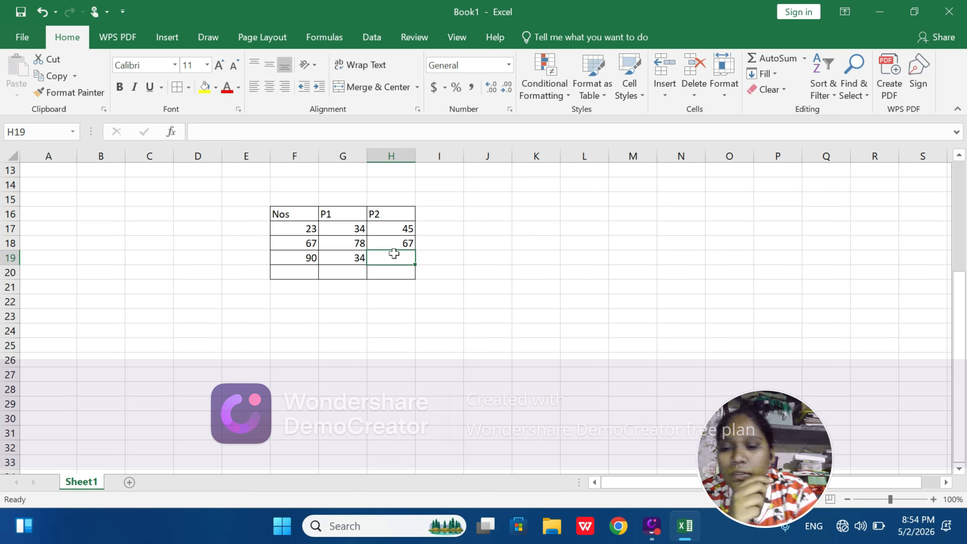
pyautogui.write('37')
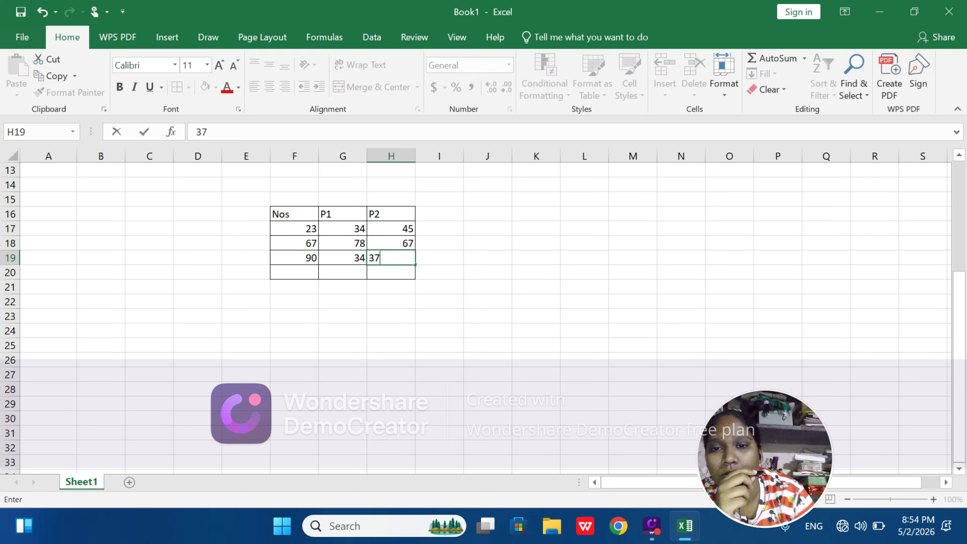
pyautogui.press('Return')
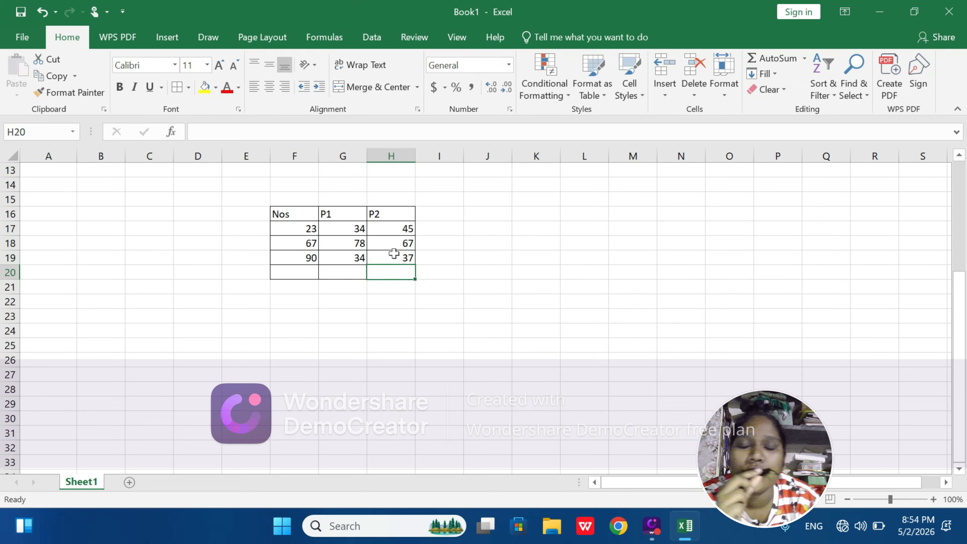
# Center the contents of columns F to H horizontally
pyautogui.moveTo(297, 156); pyautogui.dragTo(379, 156)
pyautogui.click(269, 87)
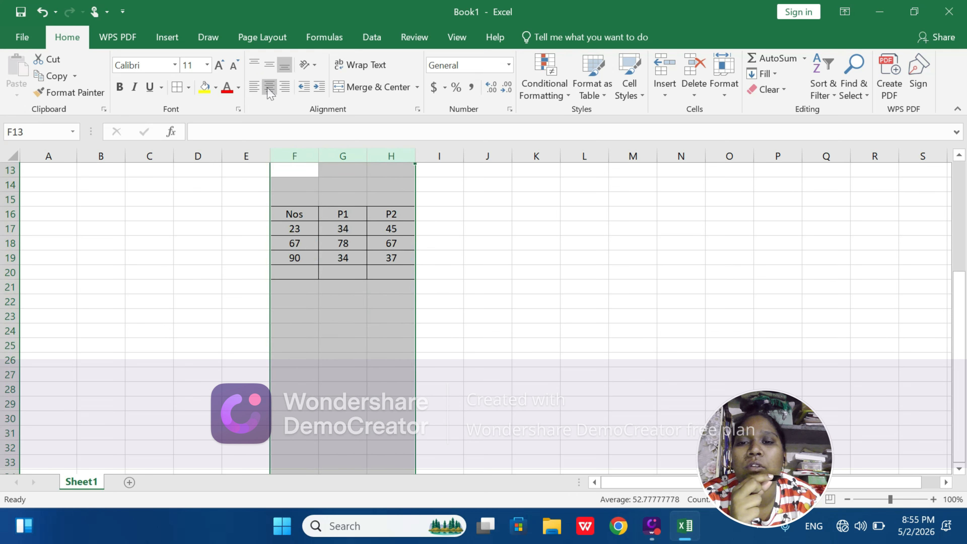
pyautogui.click(265, 255)
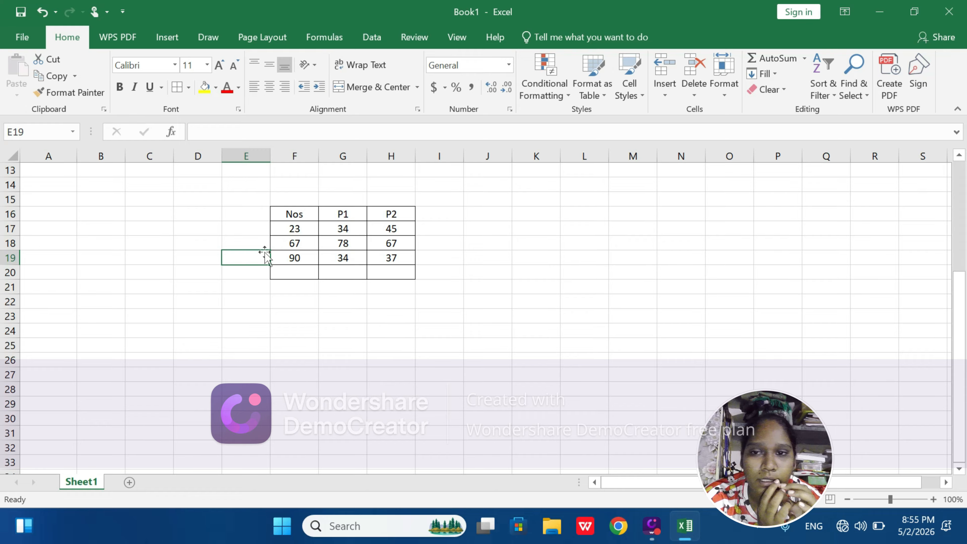
# Select the Nos values F17 to F19 and snap the window to the left half of the screen to expose their sum
pyautogui.click(312, 231)
pyautogui.moveTo(311, 230); pyautogui.dragTo(305, 271)
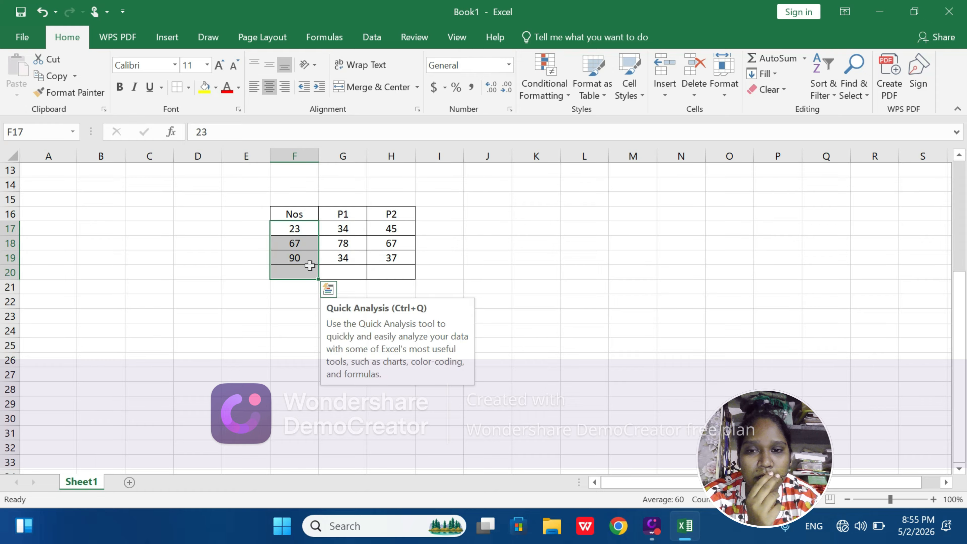
pyautogui.click(305, 271)
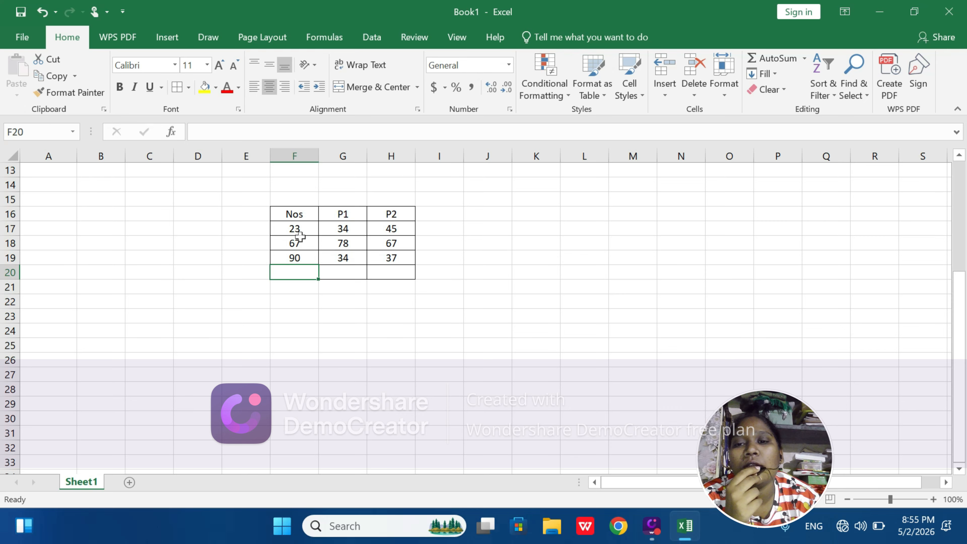
pyautogui.moveTo(296, 228); pyautogui.dragTo(292, 257)
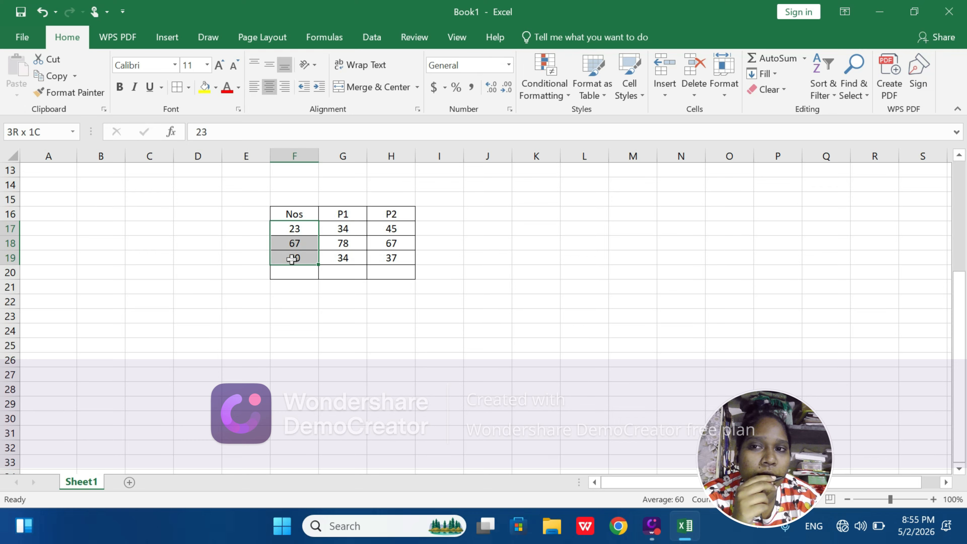
pyautogui.moveTo(293, 259); pyautogui.dragTo(292, 259)
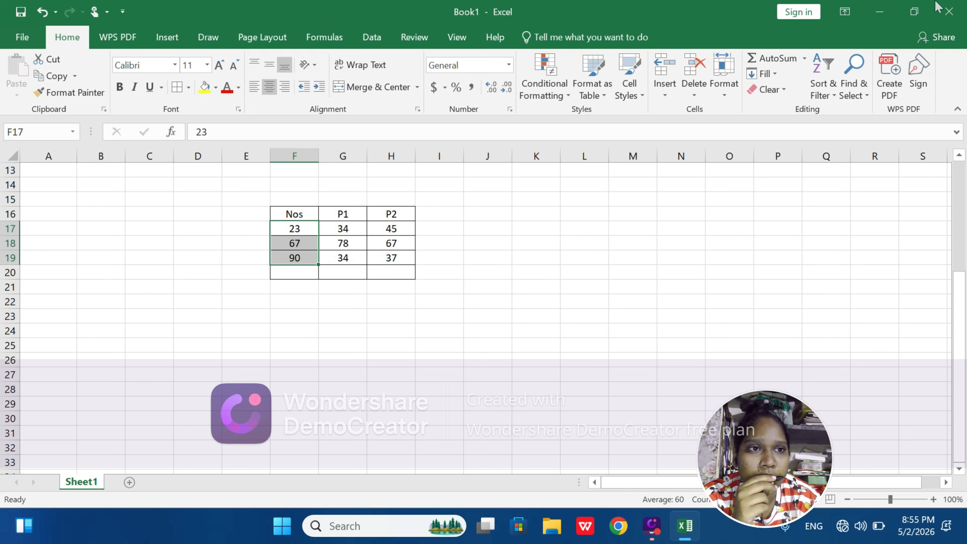
pyautogui.moveTo(924, 11); pyautogui.dragTo(869, 35)
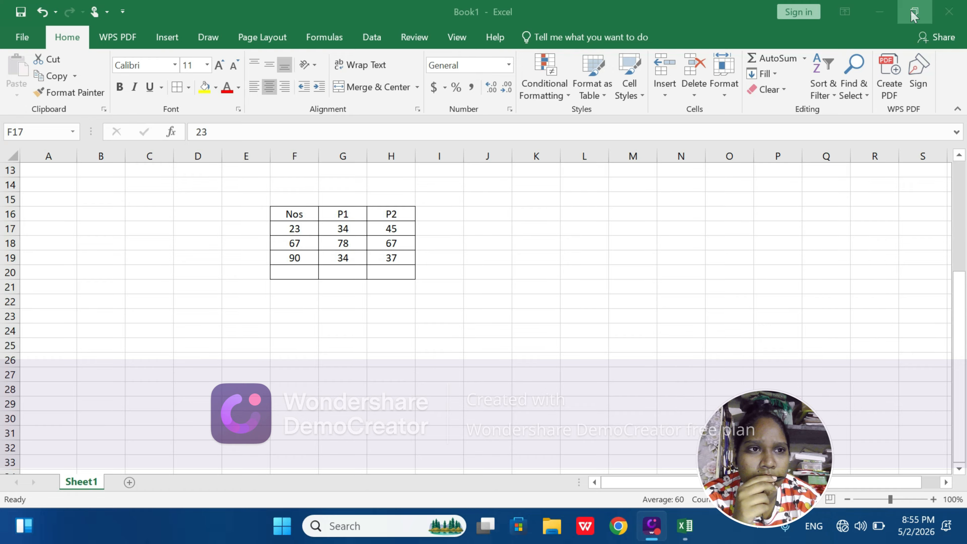
pyautogui.moveTo(914, 15)
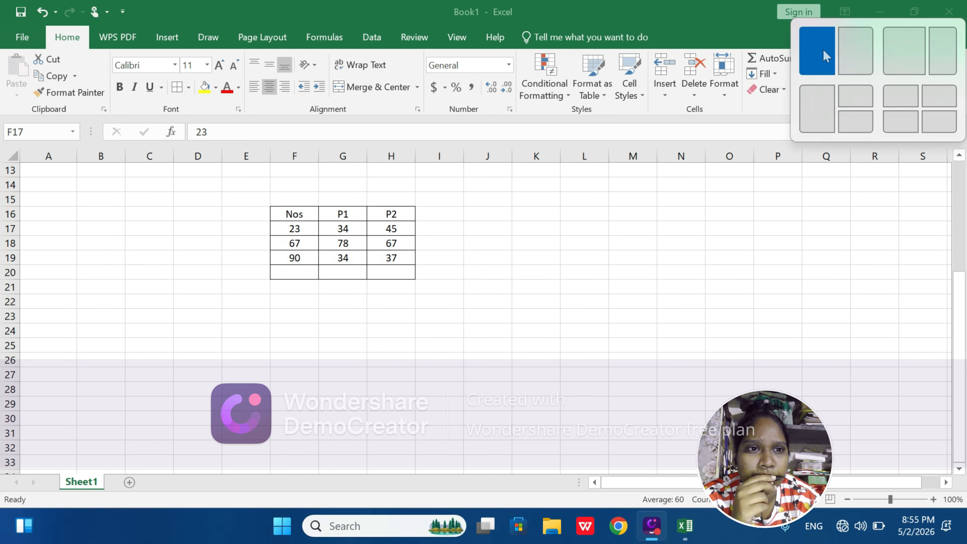
pyautogui.press('super+Left')
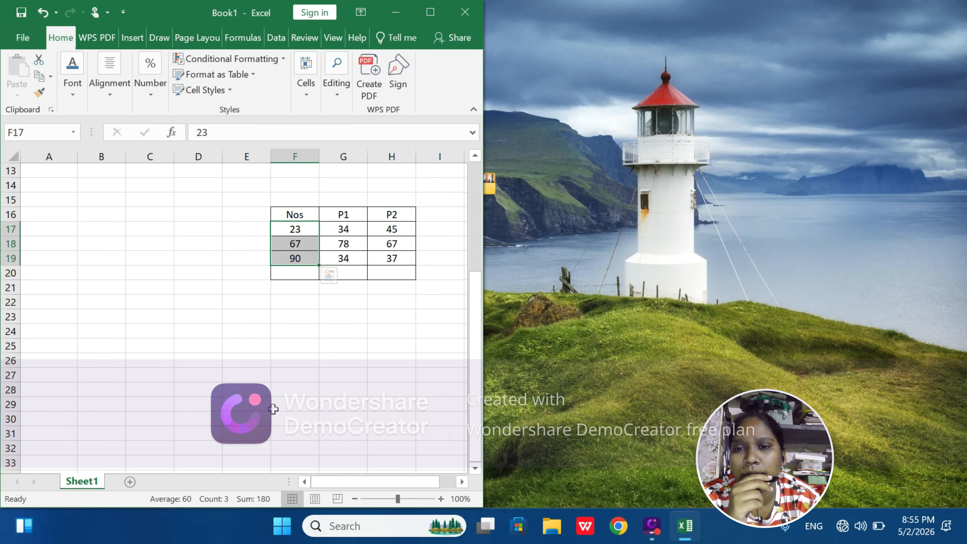
# Enter the column totals 180 for Nos in F20 and 146 for P1 in G20
pyautogui.click(299, 274)
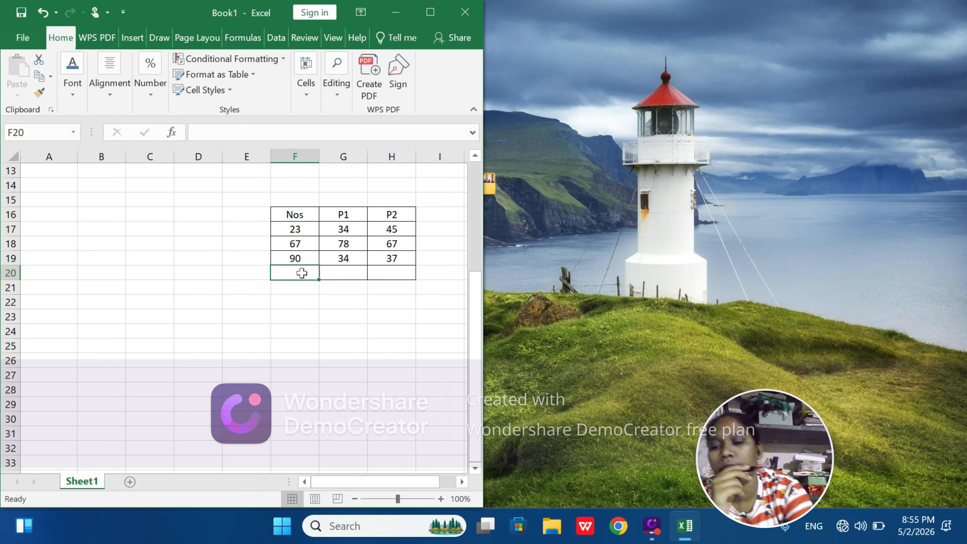
pyautogui.write('180')
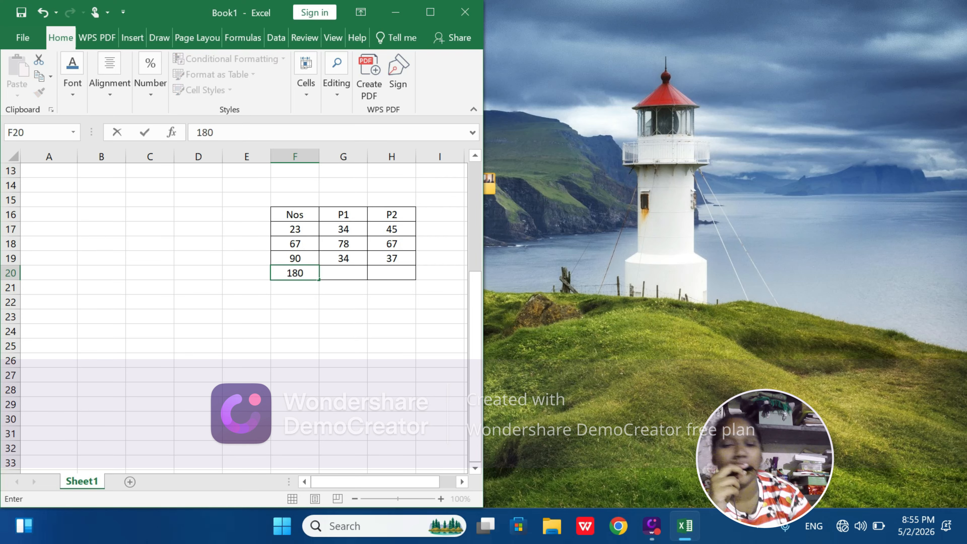
pyautogui.click(350, 231)
pyautogui.moveTo(350, 231); pyautogui.dragTo(346, 258)
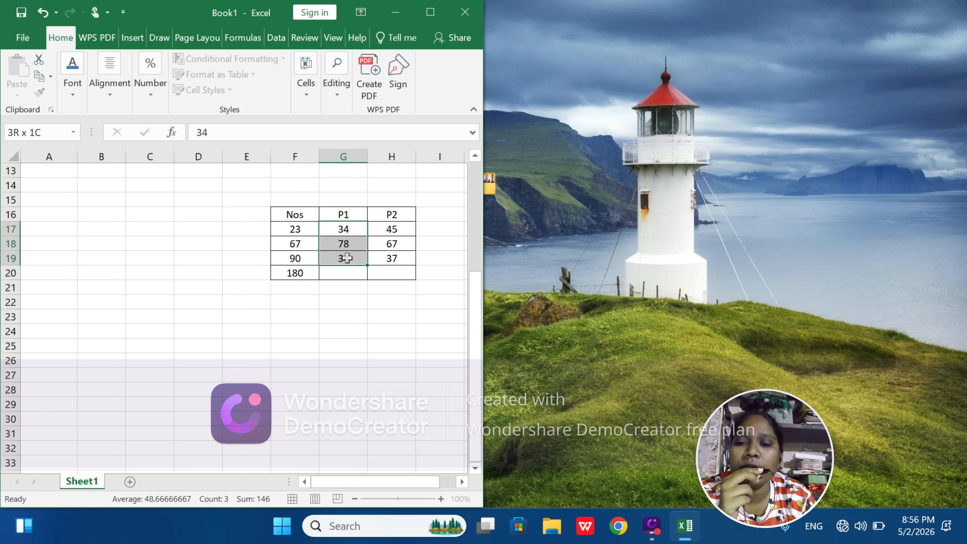
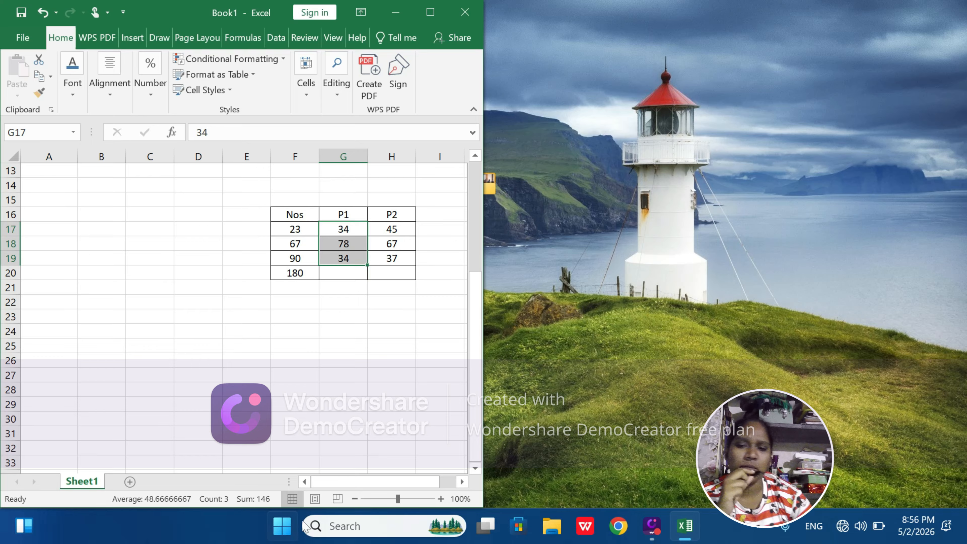
pyautogui.click(352, 272)
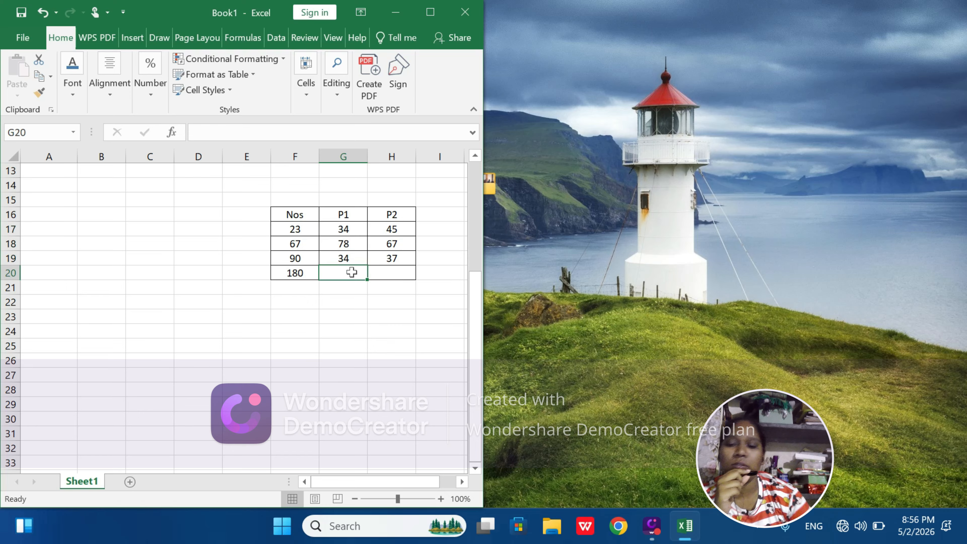
pyautogui.write('146')
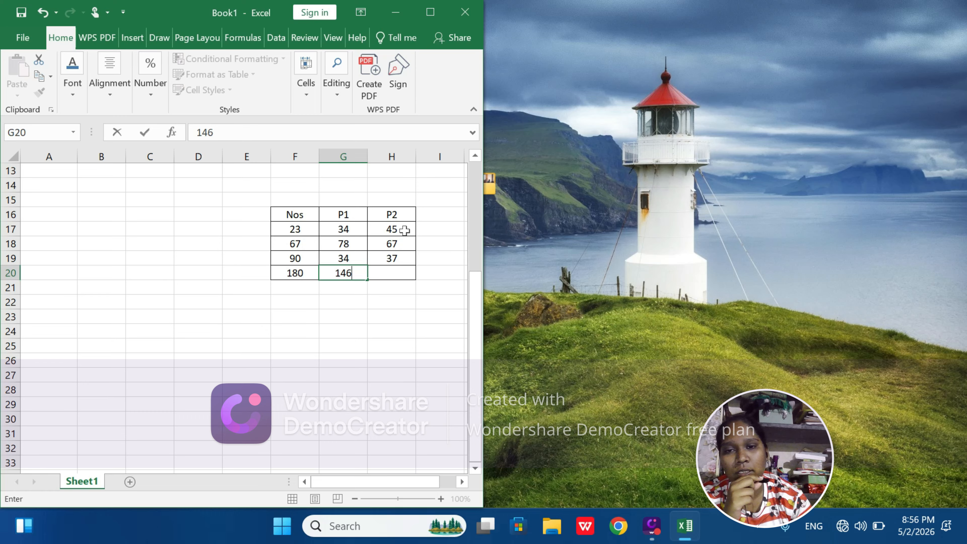
# Check the sum of the P2 values H17 to H19, and maximize the window with H20 selected
pyautogui.moveTo(404, 230); pyautogui.dragTo(396, 256)
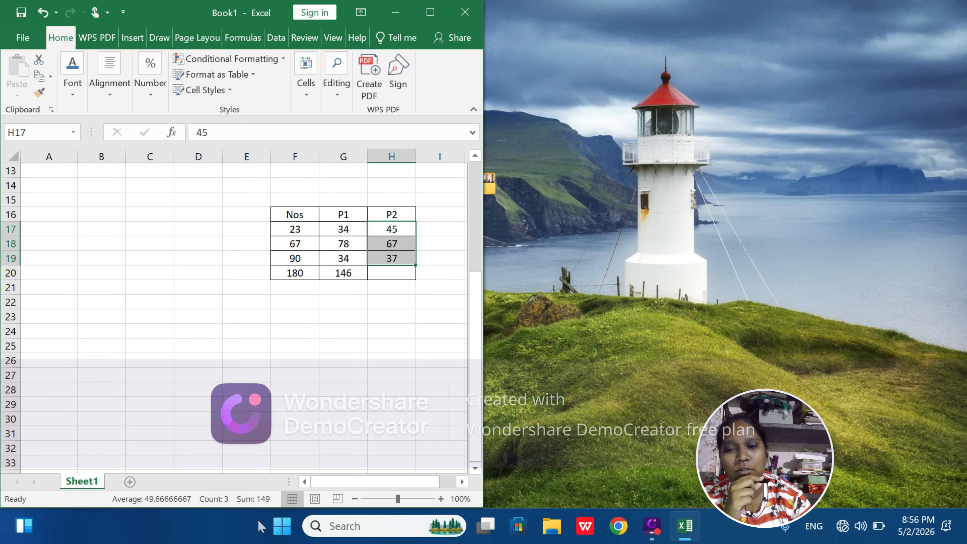
pyautogui.click(366, 304)
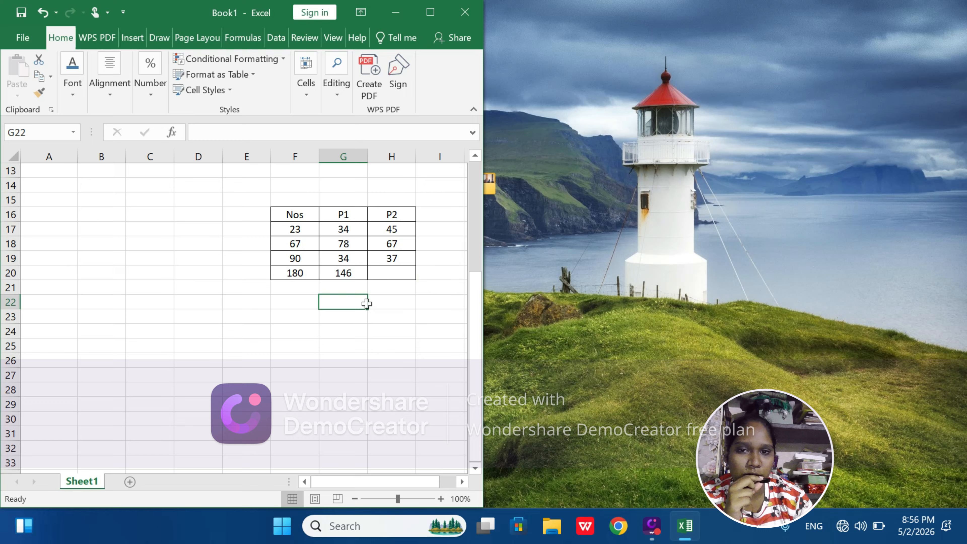
pyautogui.click(395, 273)
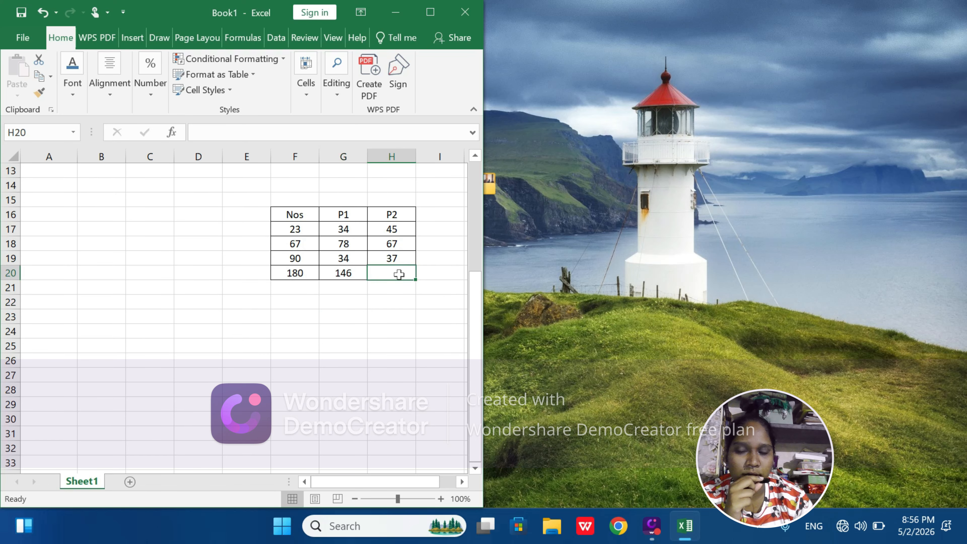
pyautogui.click(431, 23)
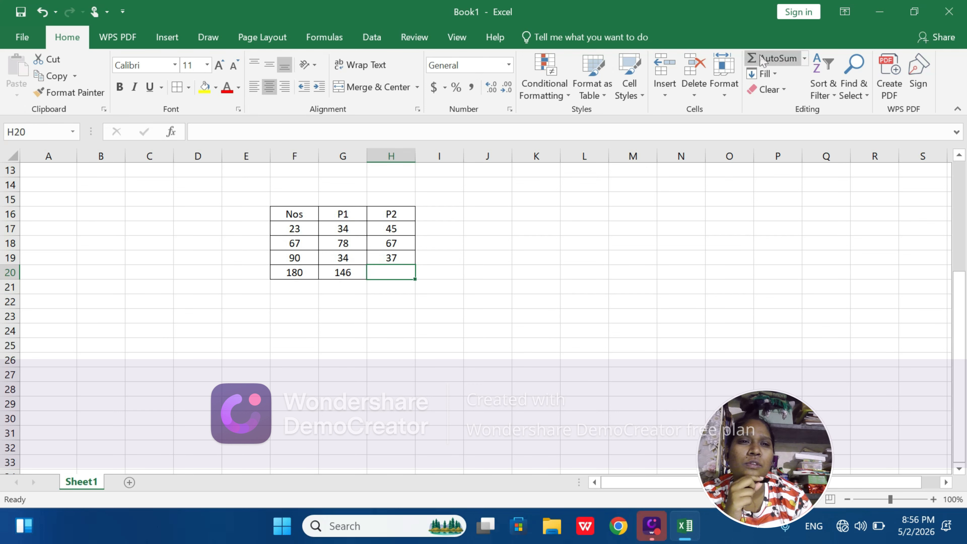
# Try an AutoSum in H20 with H22 as its argument, and clear the formula from the cell
pyautogui.click(804, 58)
pyautogui.click(772, 76)
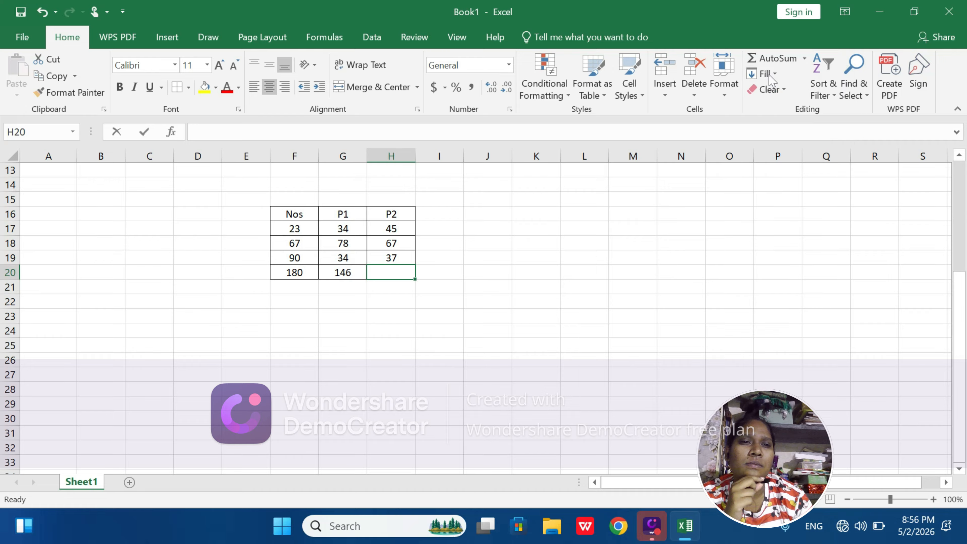
pyautogui.click(398, 300)
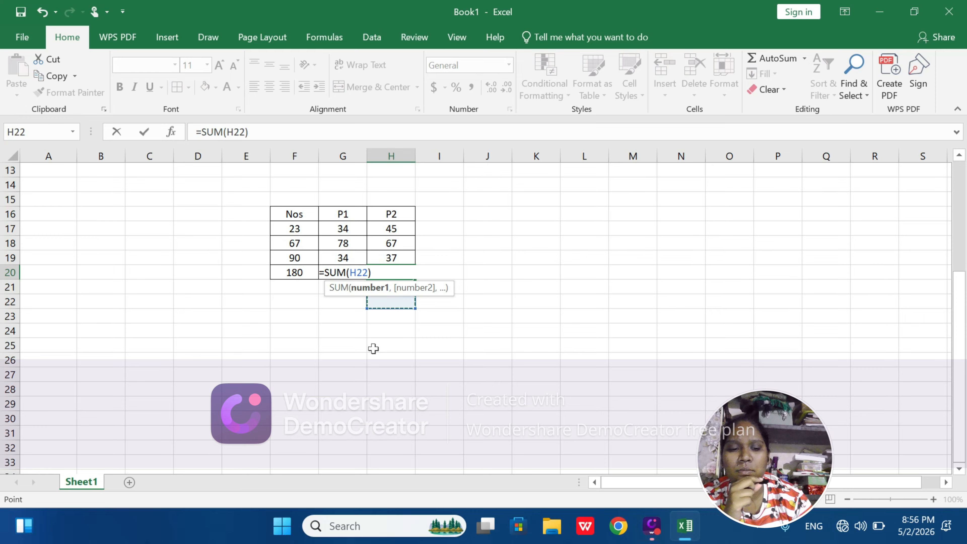
pyautogui.press('Return')
pyautogui.click(382, 273)
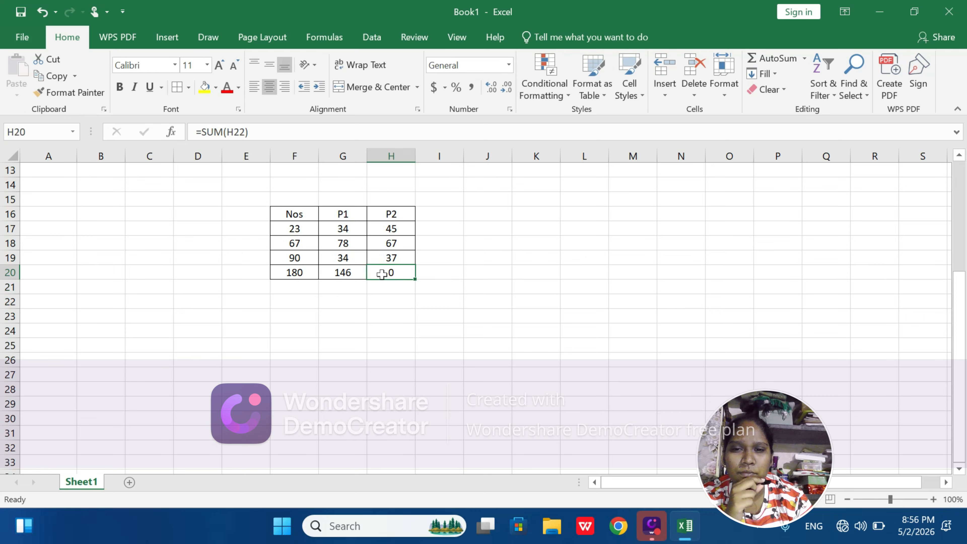
pyautogui.press('BackSpace')
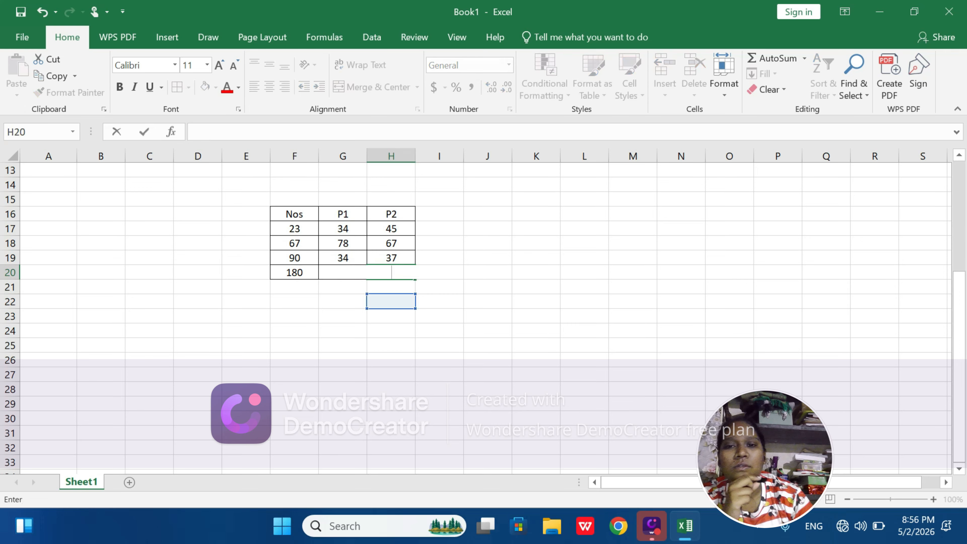
pyautogui.click(364, 322)
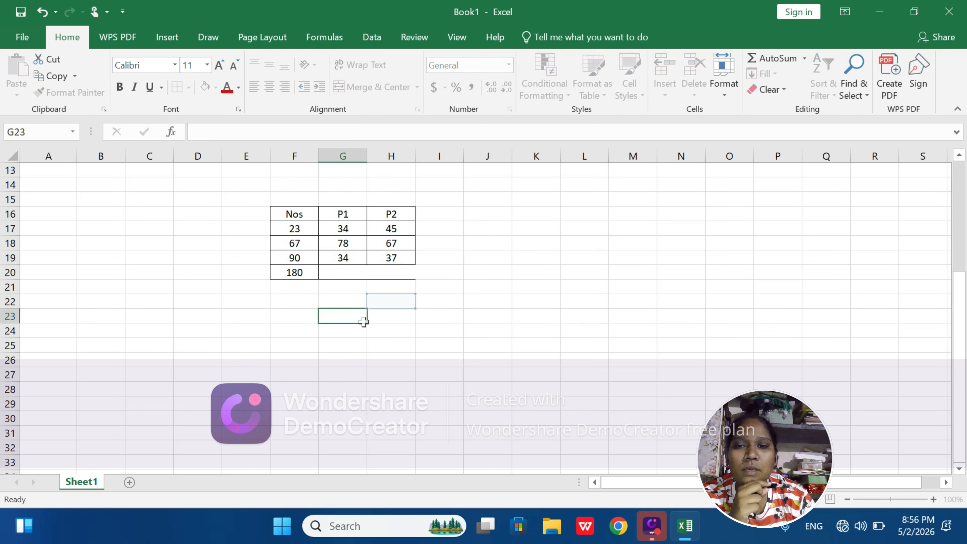
# Start the P2 total in H20 by entering =sum() with empty parentheses
pyautogui.click(392, 273)
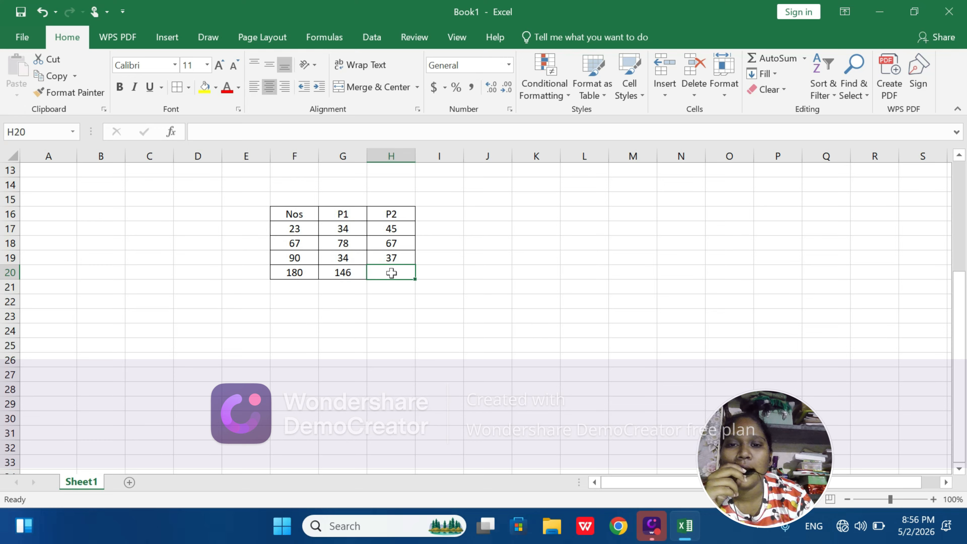
pyautogui.write('=')
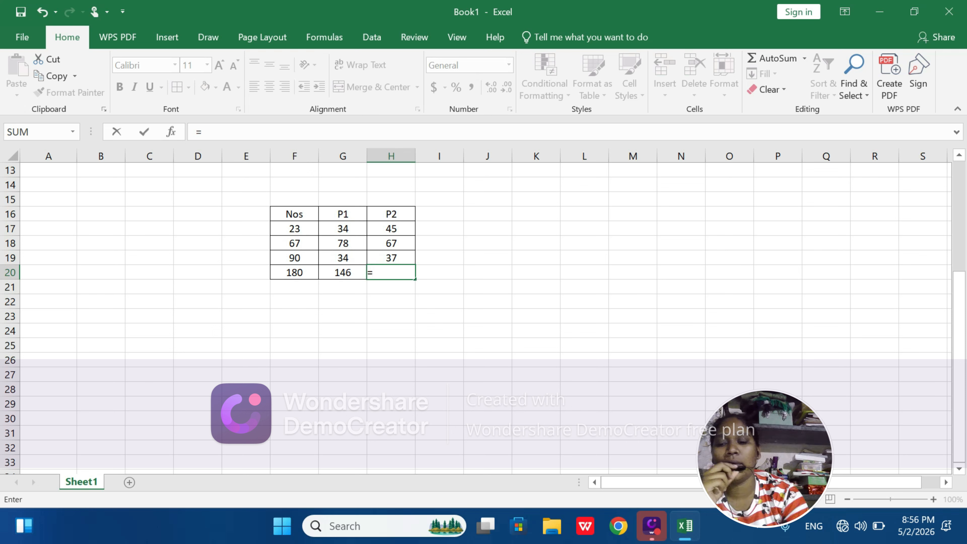
pyautogui.write('sum')
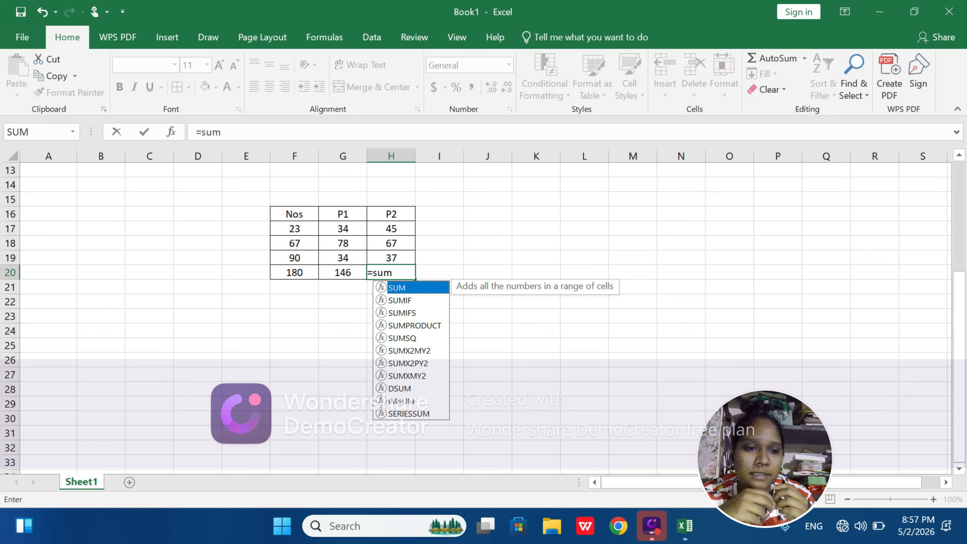
pyautogui.write(')')
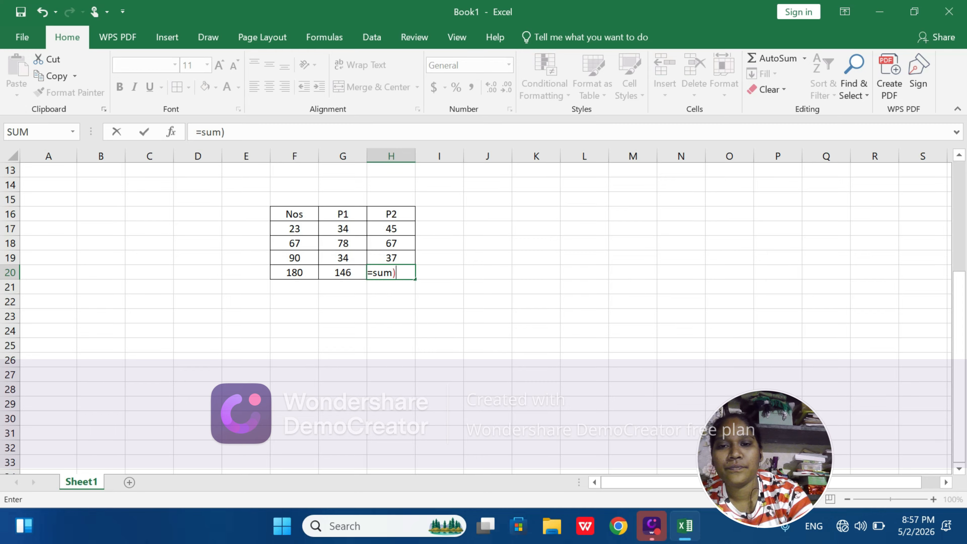
pyautogui.press('BackSpace')
pyautogui.press('BackSpace')
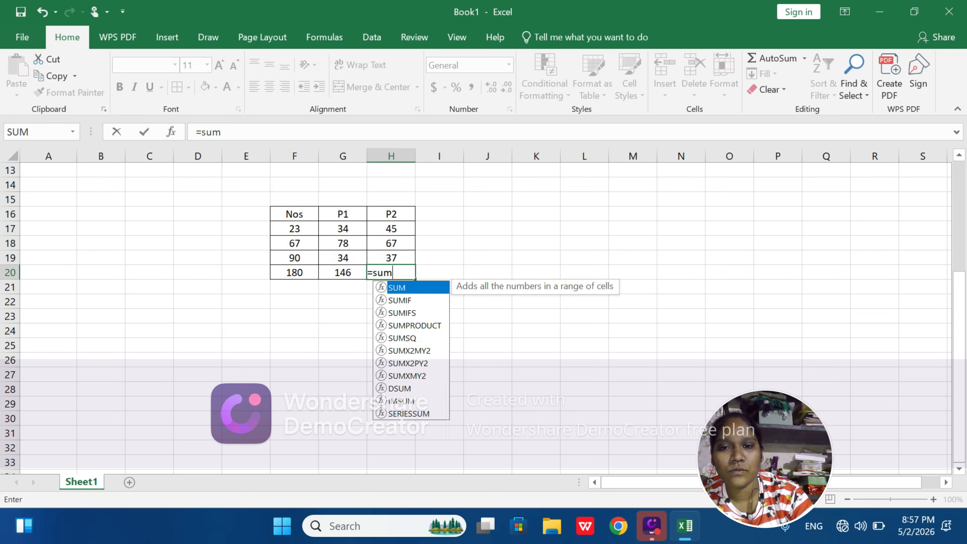
pyautogui.write('()')
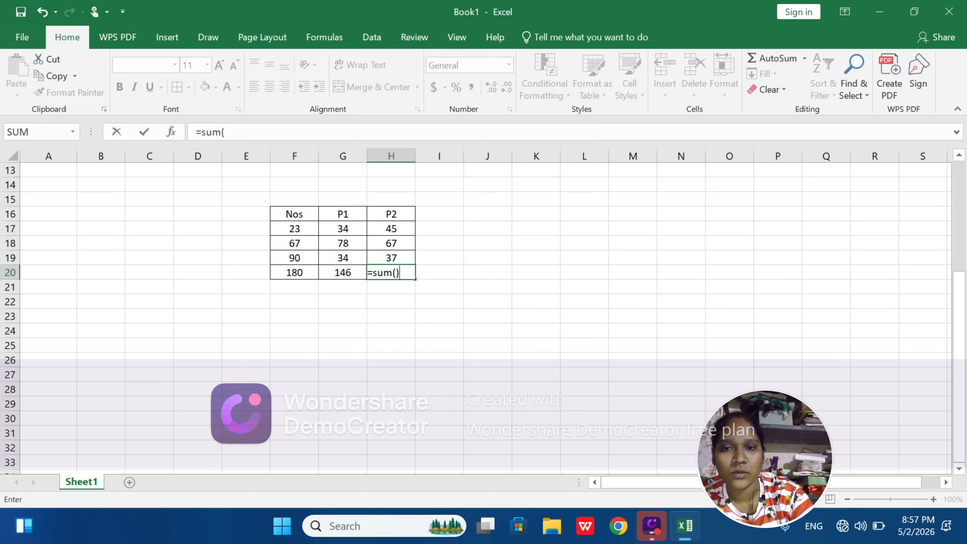
pyautogui.press('Return')
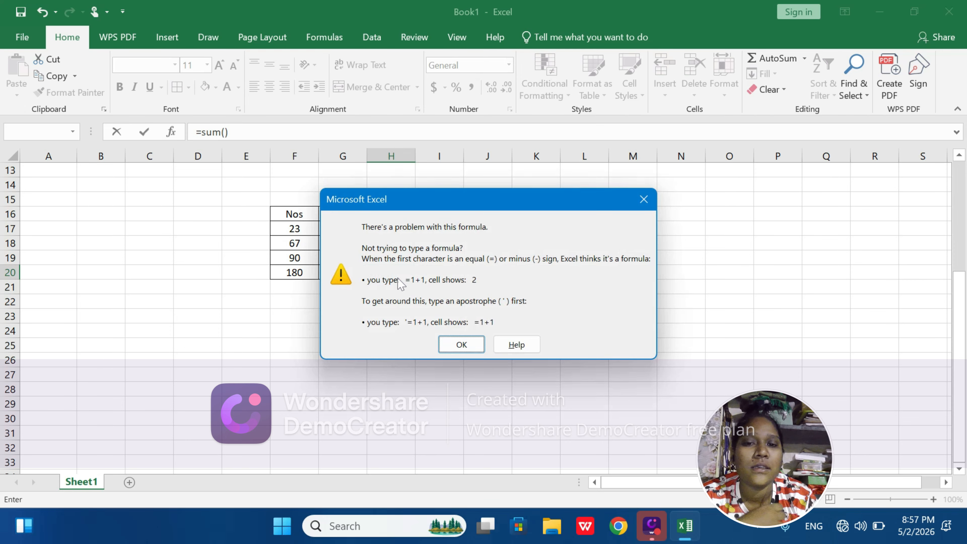
pyautogui.click(644, 199)
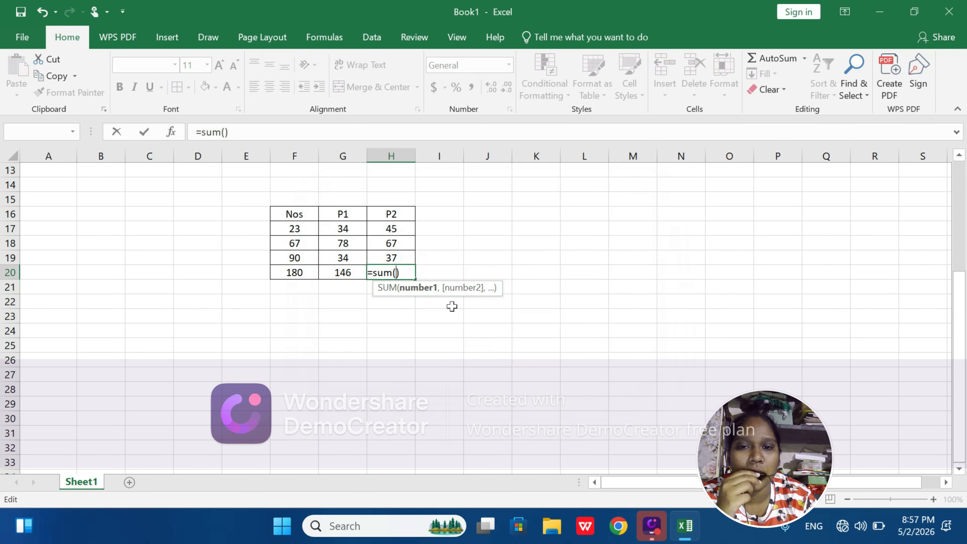
pyautogui.click(435, 346)
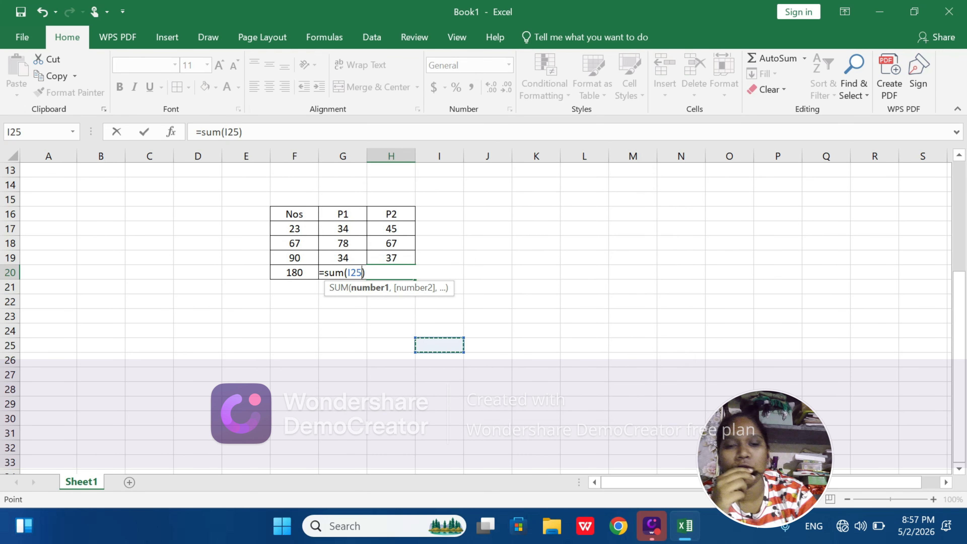
pyautogui.press('BackSpace')
pyautogui.press('BackSpace')
pyautogui.press('BackSpace')
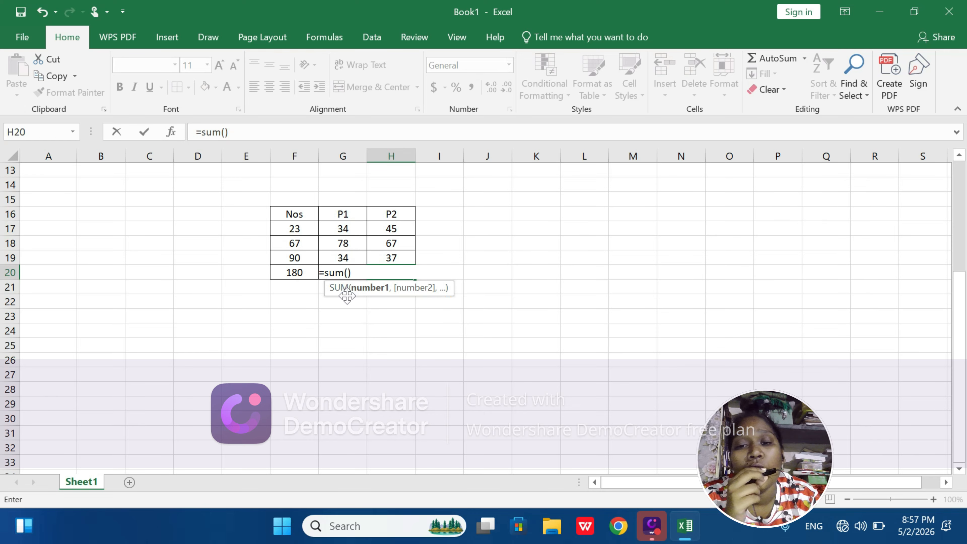
# Complete the SUM formula in H20 with the P2 values H17:H19 as its argument
pyautogui.click(394, 230)
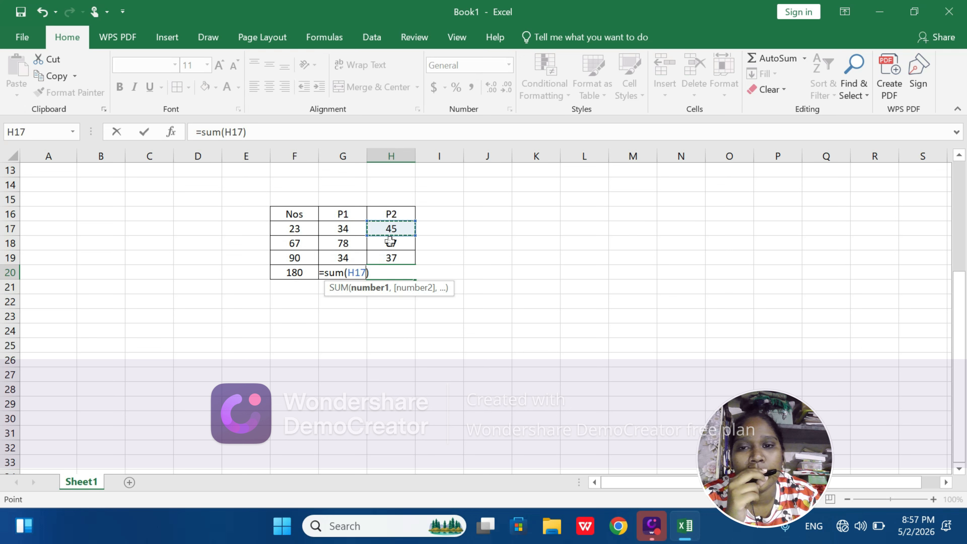
pyautogui.click(391, 243)
pyautogui.click(393, 230)
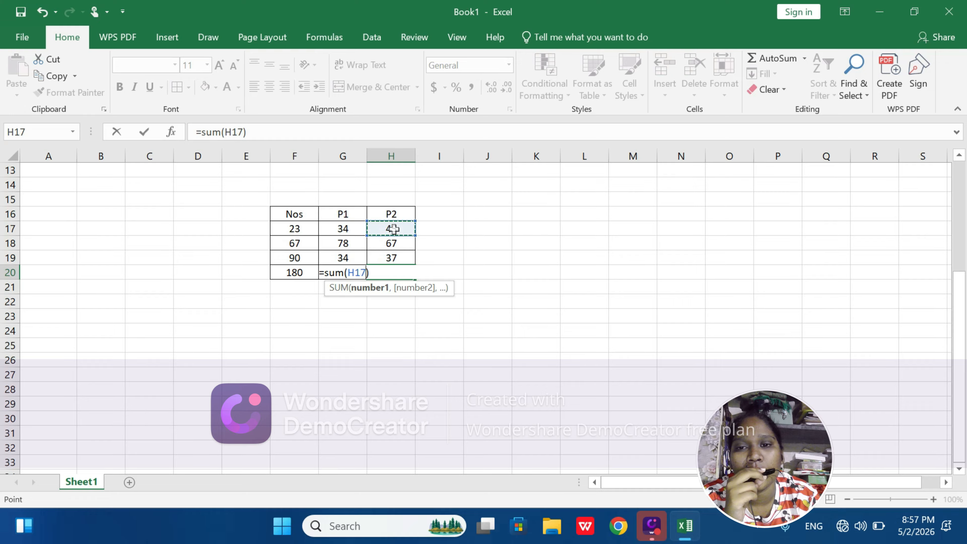
pyautogui.moveTo(393, 230); pyautogui.dragTo(389, 259)
pyautogui.press('Return')
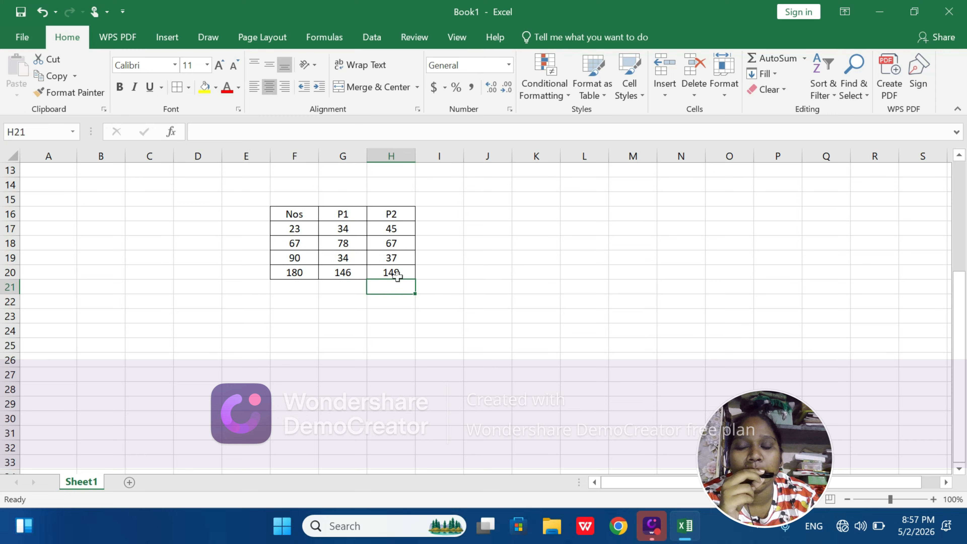
# Review the formula in H20, and select the P1 cells G17:G20 and the P2 cells H17:H19 for comparison
pyautogui.click(396, 269)
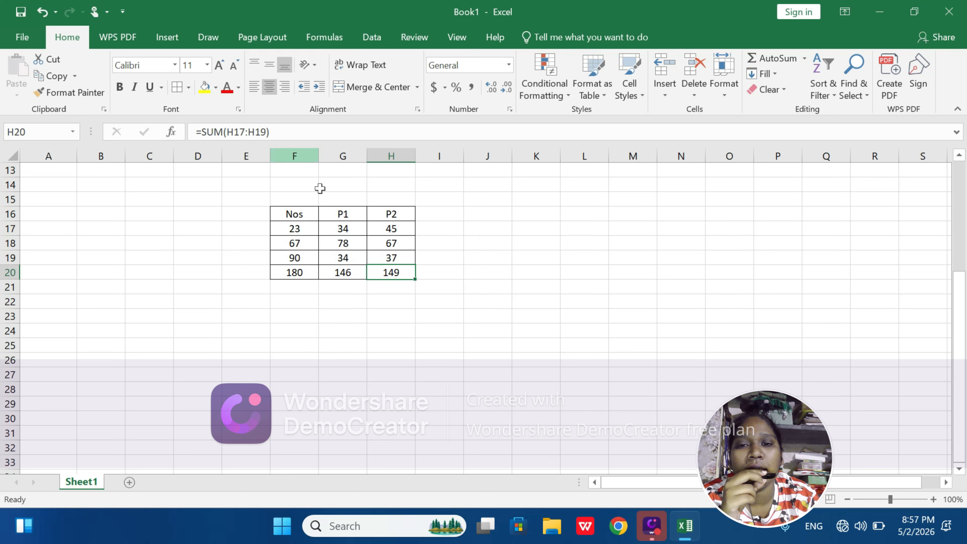
pyautogui.click(361, 323)
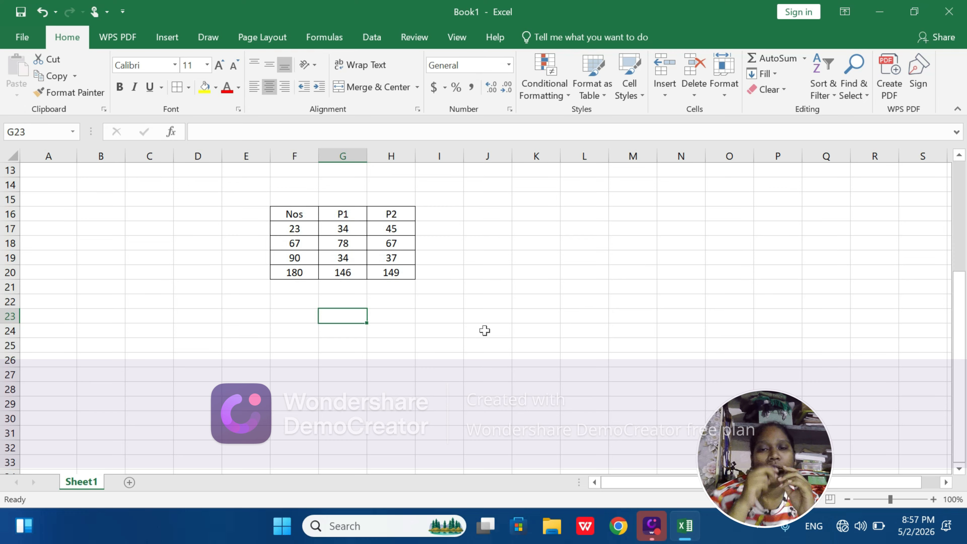
pyautogui.click(353, 228)
pyautogui.moveTo(348, 247); pyautogui.dragTo(344, 266)
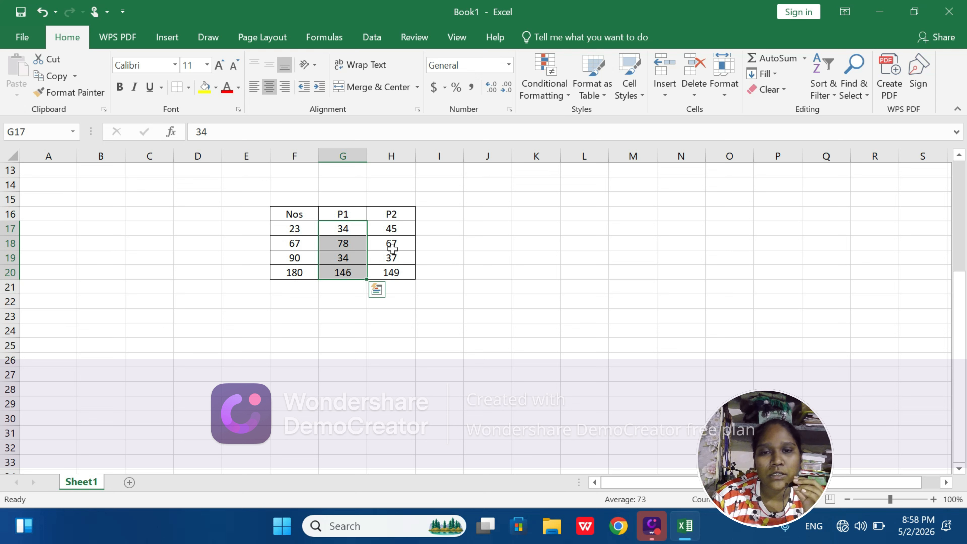
pyautogui.click(393, 249)
pyautogui.moveTo(394, 225); pyautogui.dragTo(395, 259)
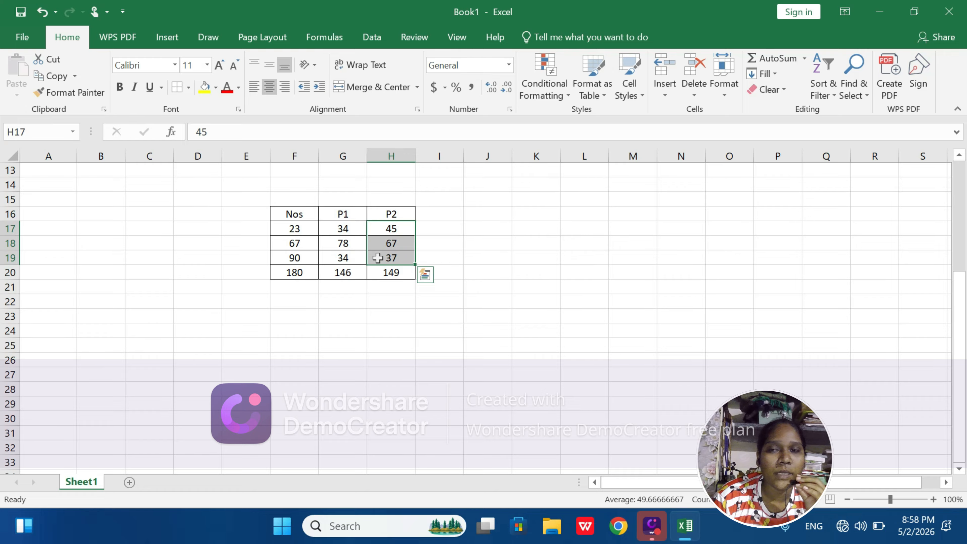
# Try a MAX formula over H17:H20 in L16, and clear it from the cell
pyautogui.click(574, 212)
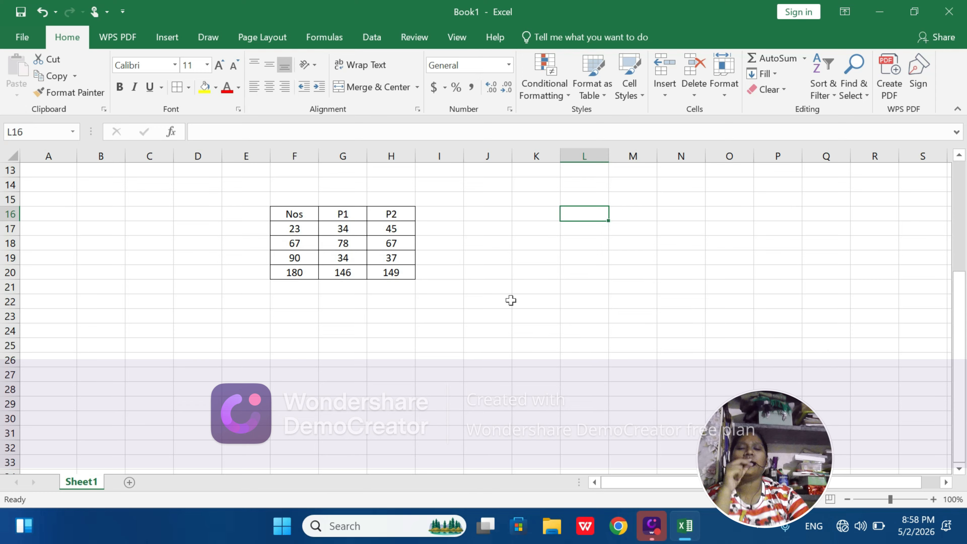
pyautogui.click(336, 42)
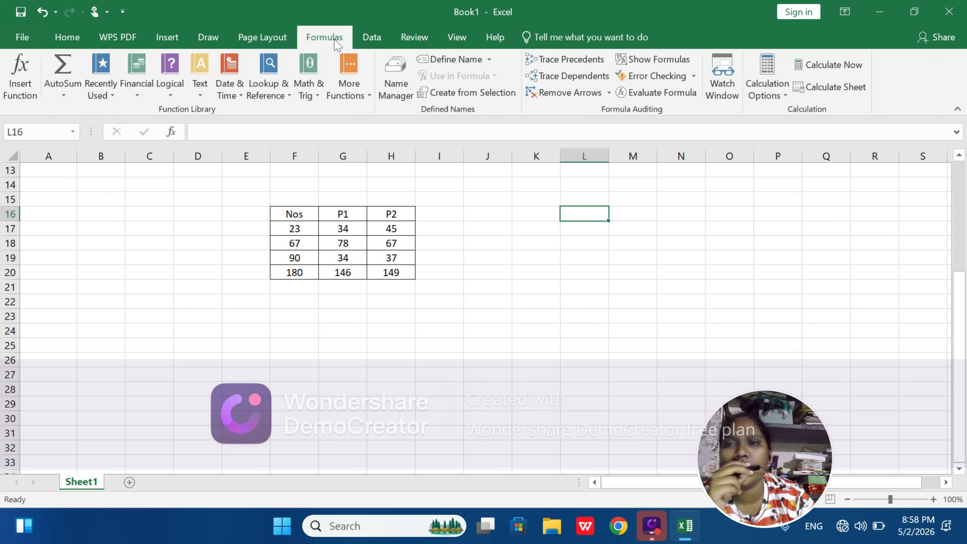
pyautogui.click(62, 93)
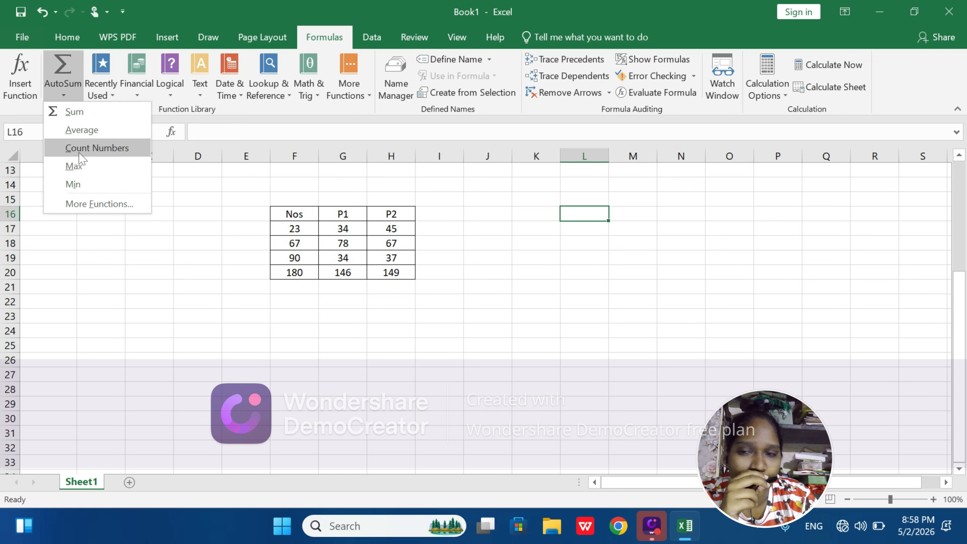
pyautogui.click(90, 167)
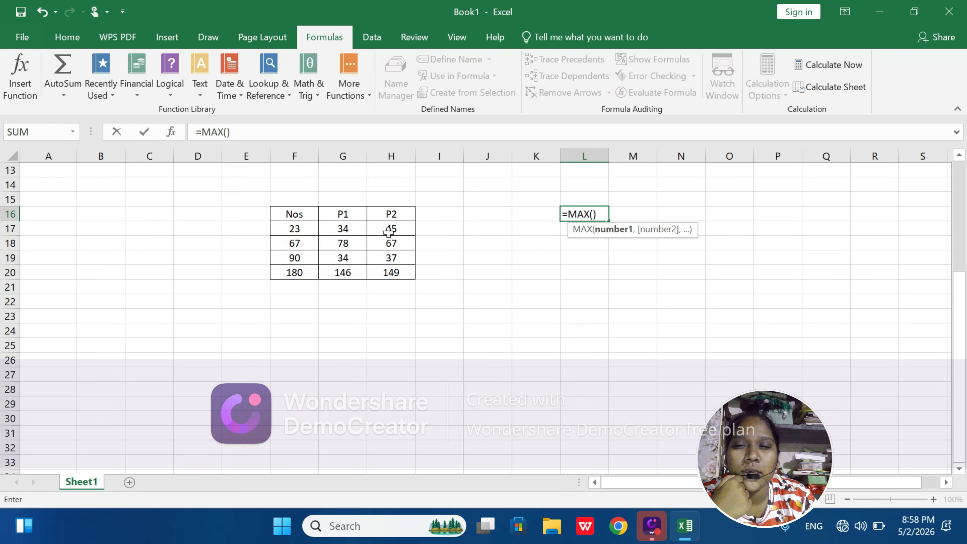
pyautogui.moveTo(388, 232); pyautogui.dragTo(384, 281)
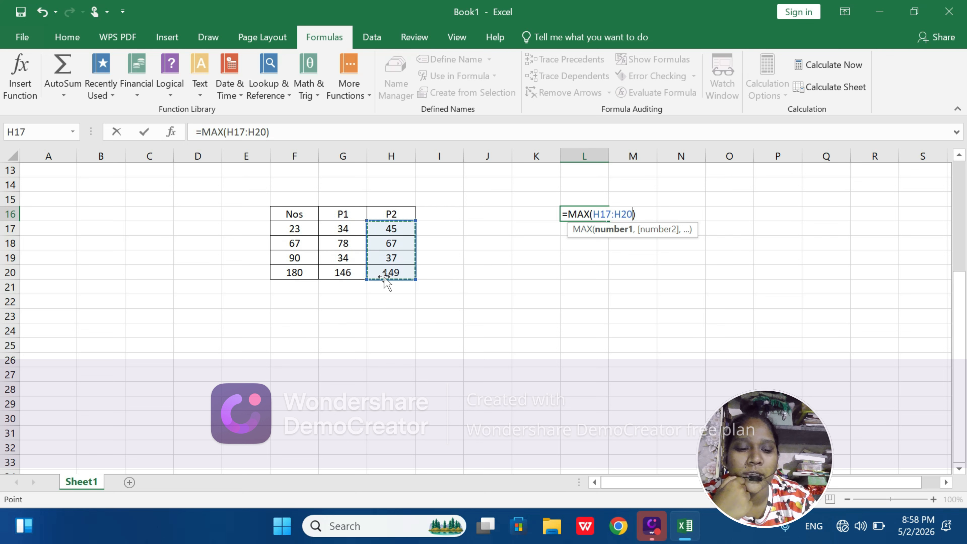
pyautogui.press('Return')
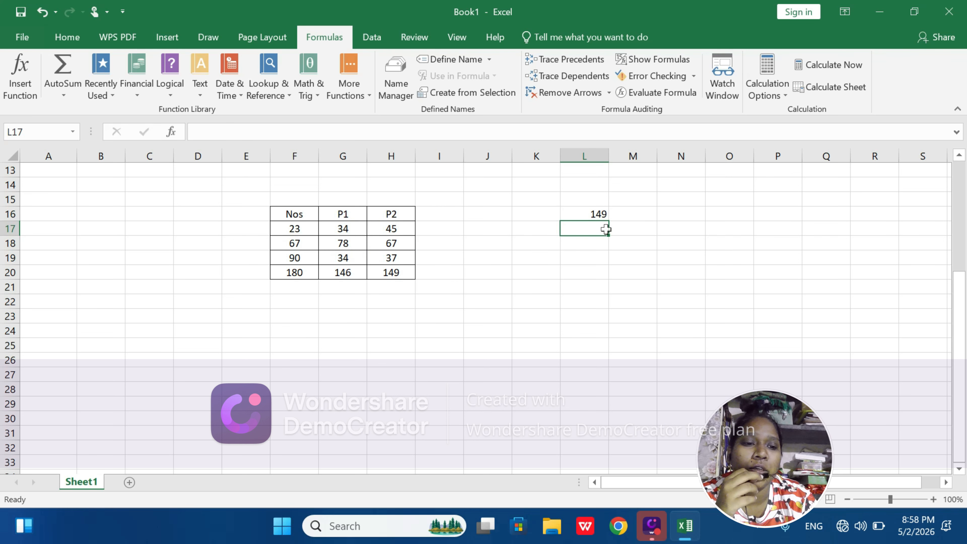
pyautogui.click(605, 212)
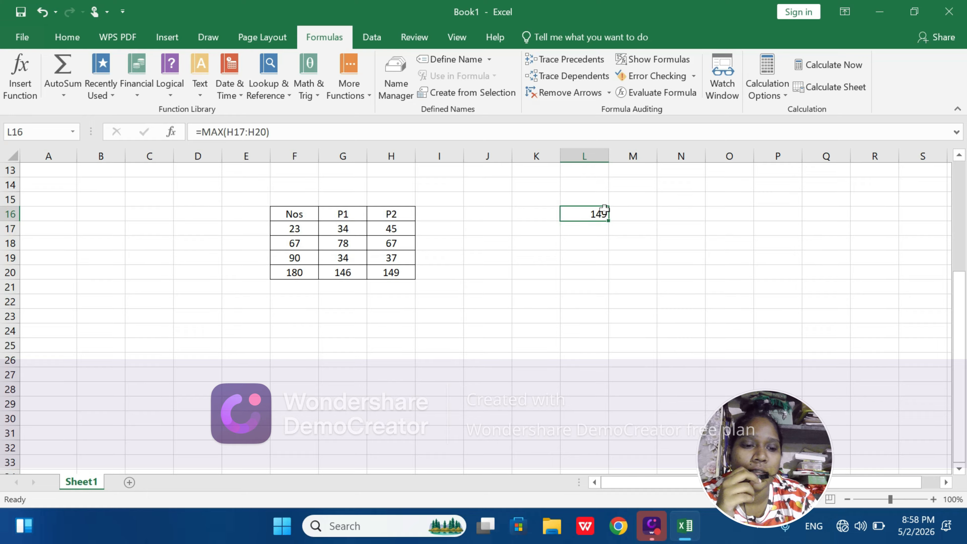
pyautogui.press('BackSpace')
pyautogui.click(388, 328)
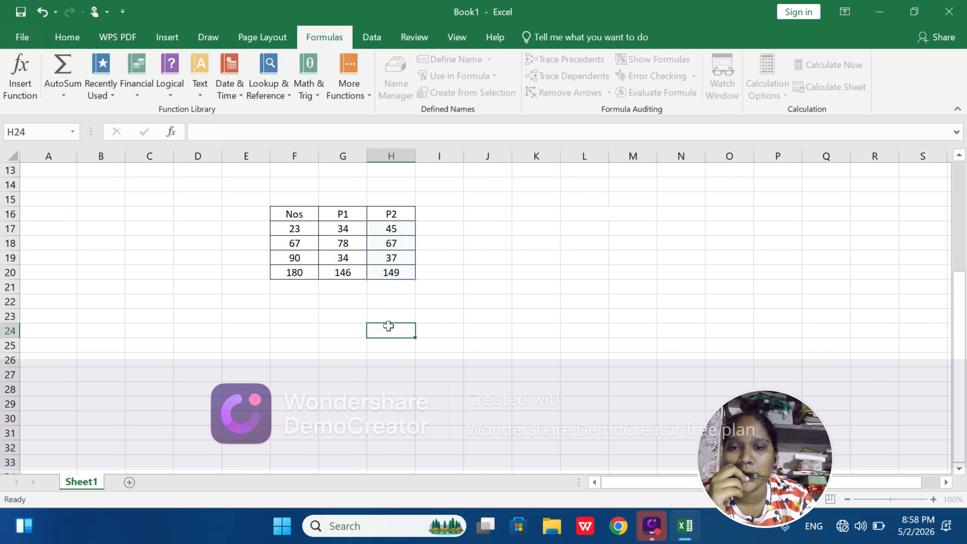
# Insert a MAX formula over the Nos range F17:F21 in F22, using the AutoSum functions
pyautogui.click(297, 288)
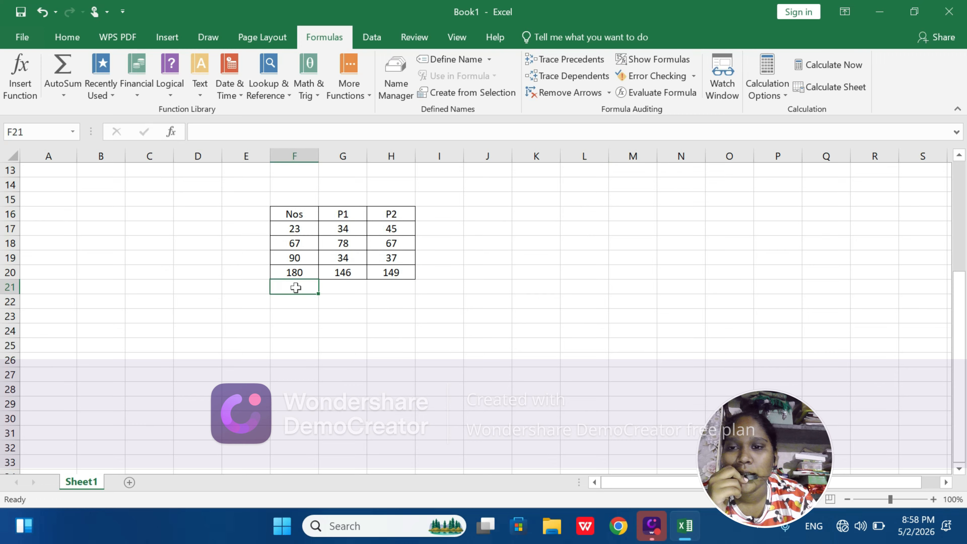
pyautogui.click(295, 301)
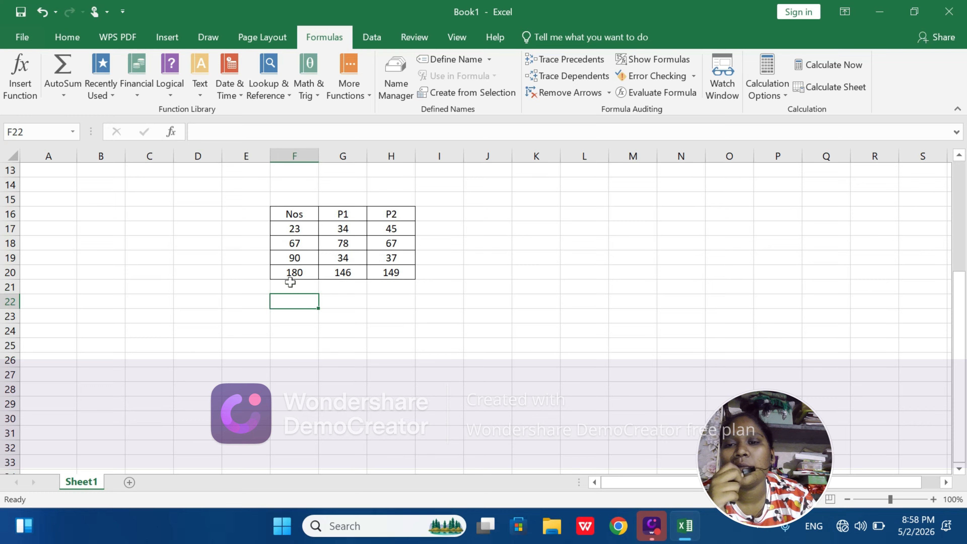
pyautogui.click(64, 95)
pyautogui.click(74, 166)
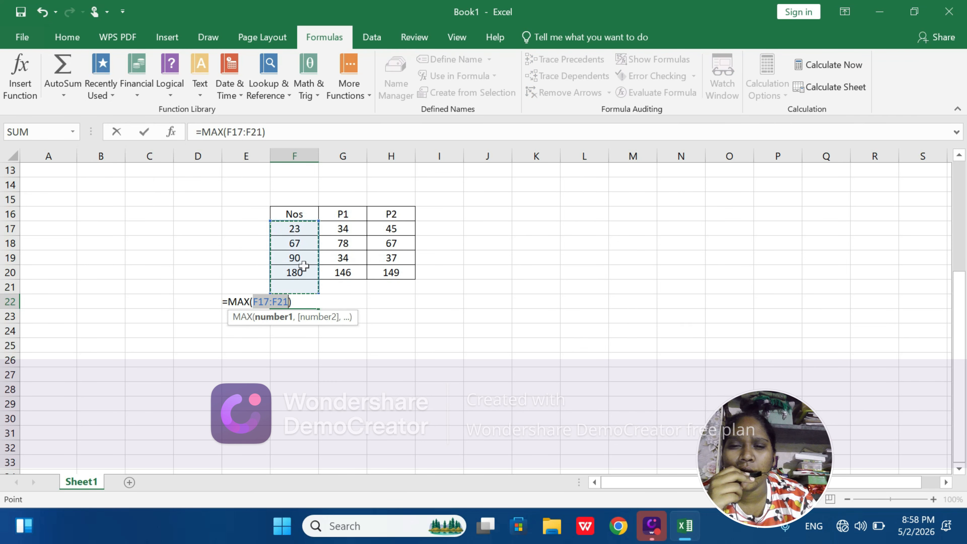
pyautogui.press('Return')
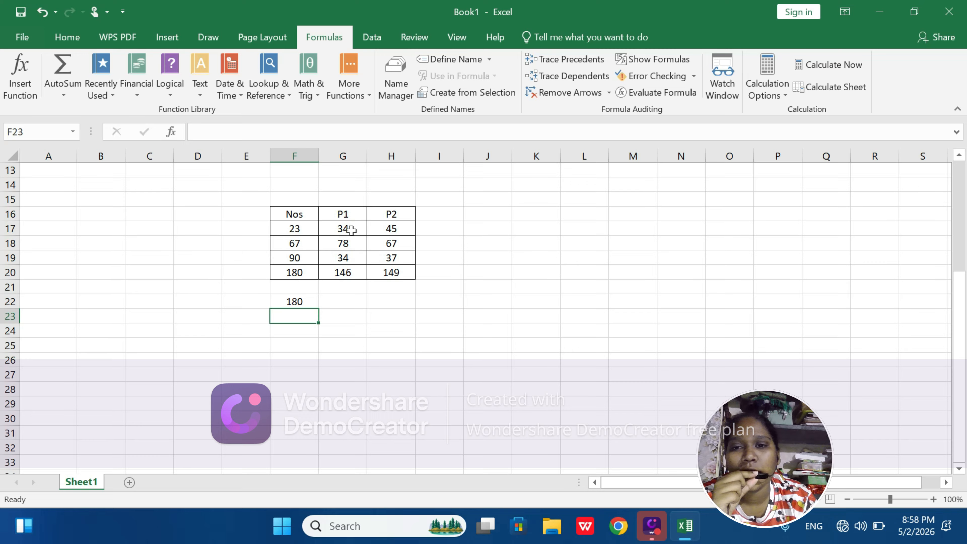
# Insert a MIN formula over the P1 range G17:G20 in G22
pyautogui.moveTo(355, 230); pyautogui.dragTo(353, 278)
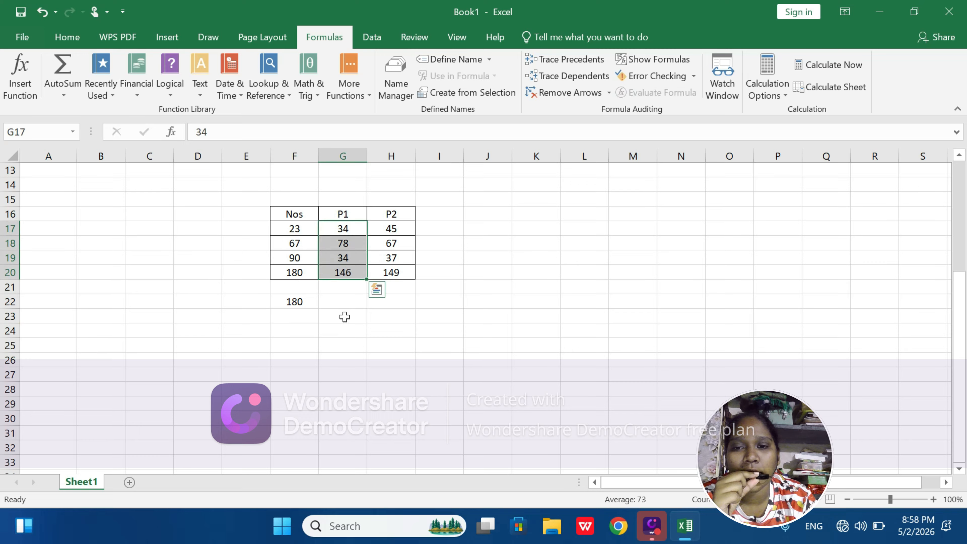
pyautogui.click(349, 303)
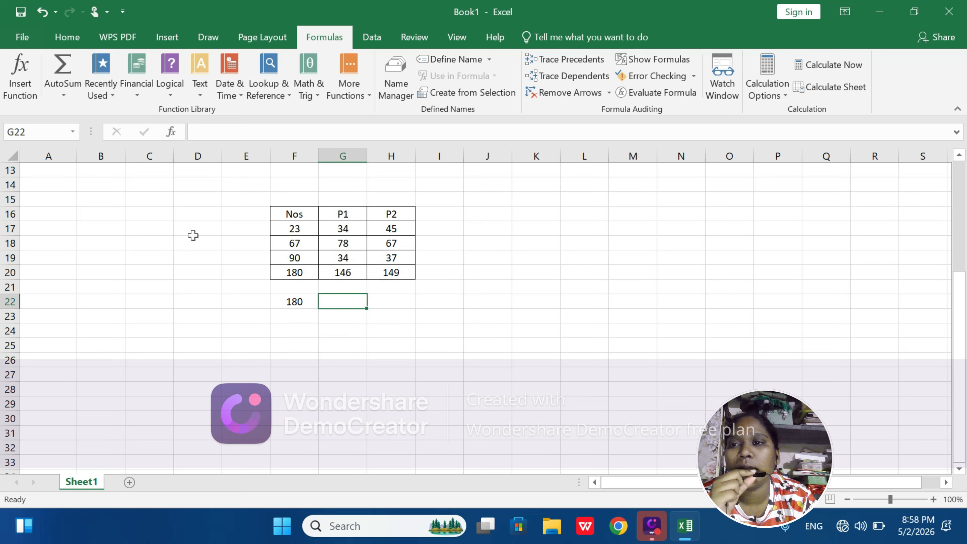
pyautogui.click(66, 100)
pyautogui.click(69, 182)
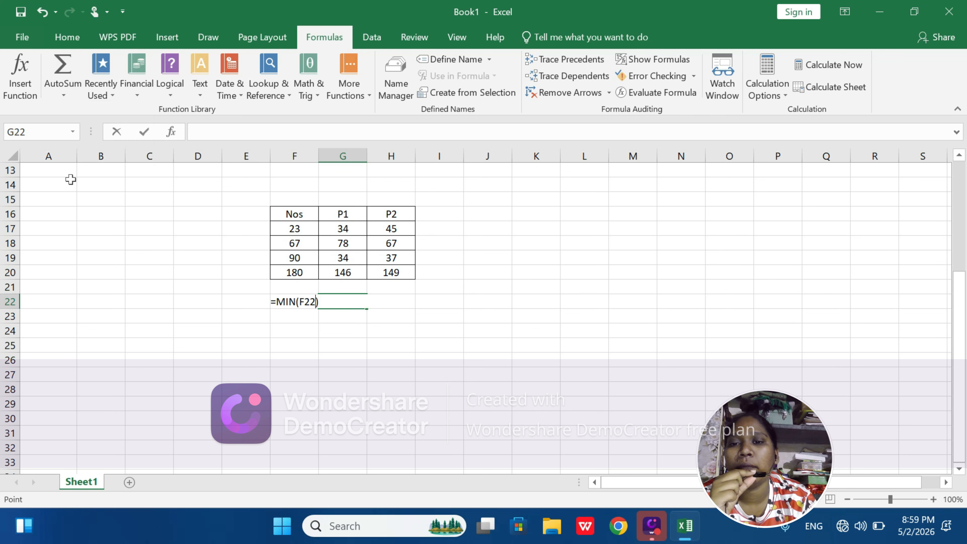
pyautogui.moveTo(352, 227); pyautogui.dragTo(343, 272)
pyautogui.press('Return')
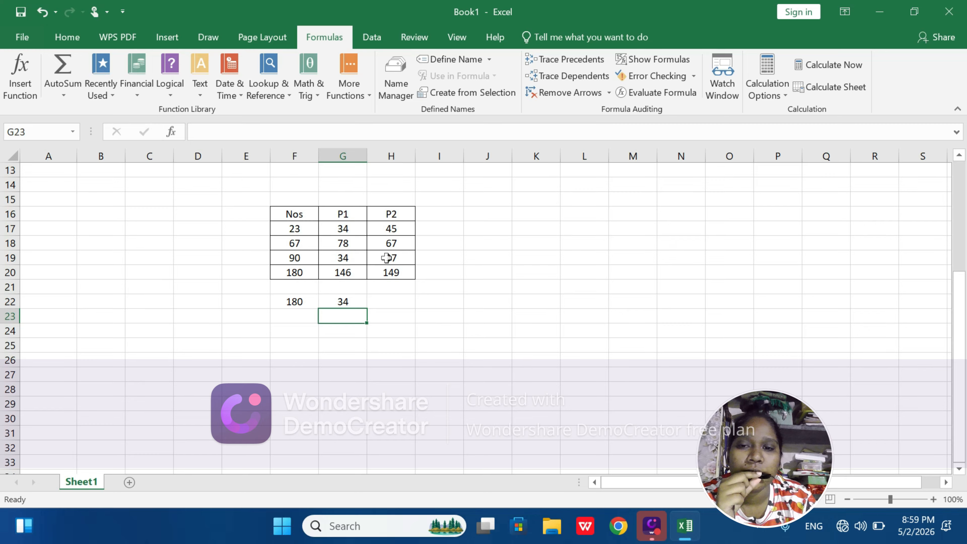
# Insert a MIN formula over the P2 range H17:H20 in H22, using the AutoSum functions
pyautogui.click(386, 307)
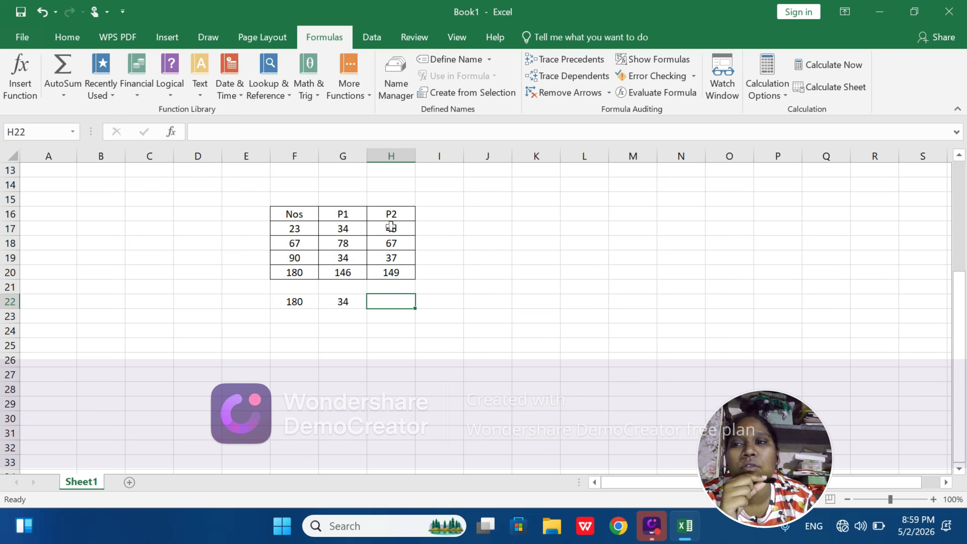
pyautogui.click(63, 92)
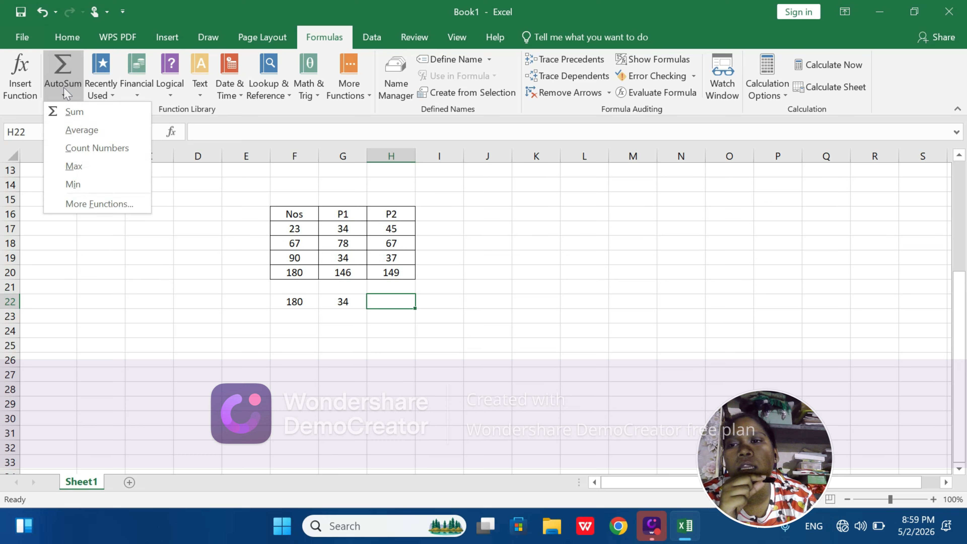
pyautogui.click(106, 185)
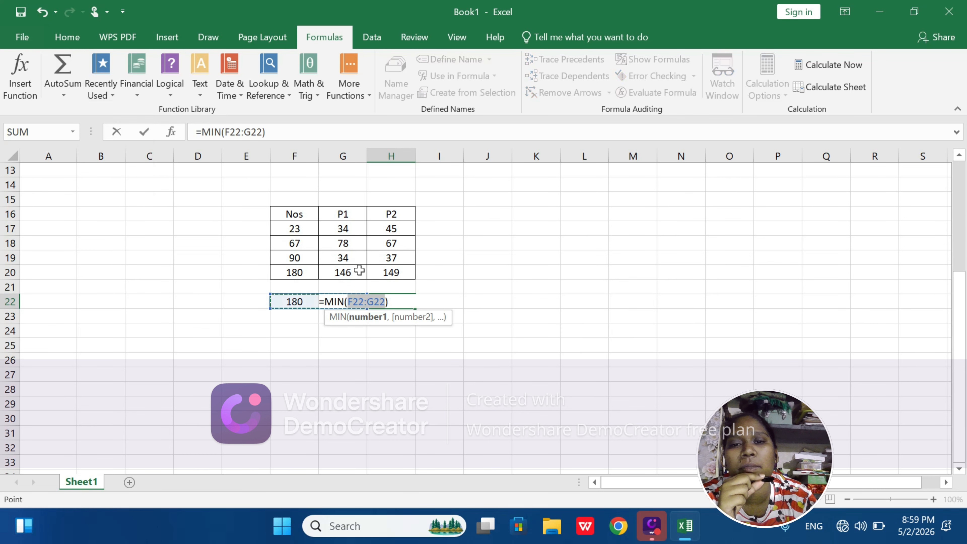
pyautogui.moveTo(396, 230); pyautogui.dragTo(398, 275)
pyautogui.press('Return')
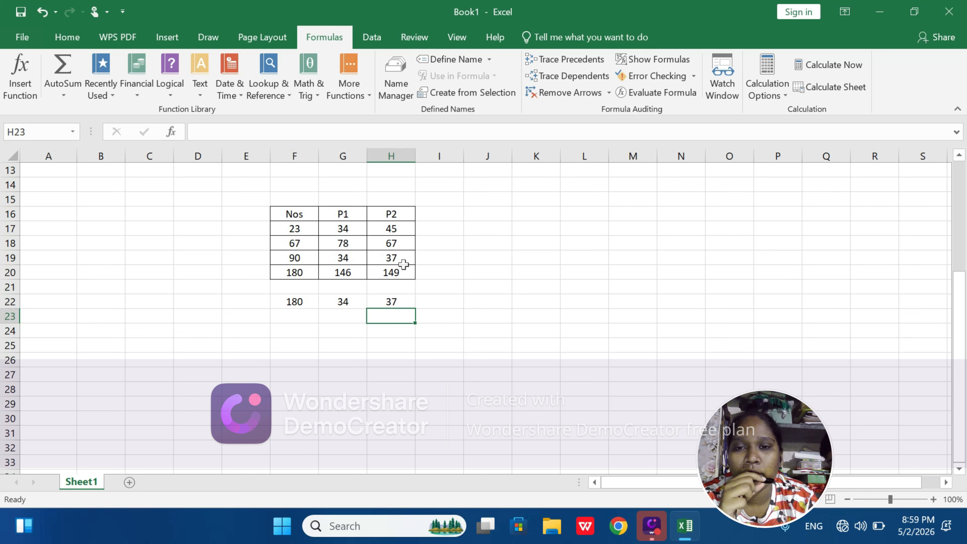
# Review the AutoSum options and the full Insert Function list for I22, closing it without inserting a function
pyautogui.click(419, 304)
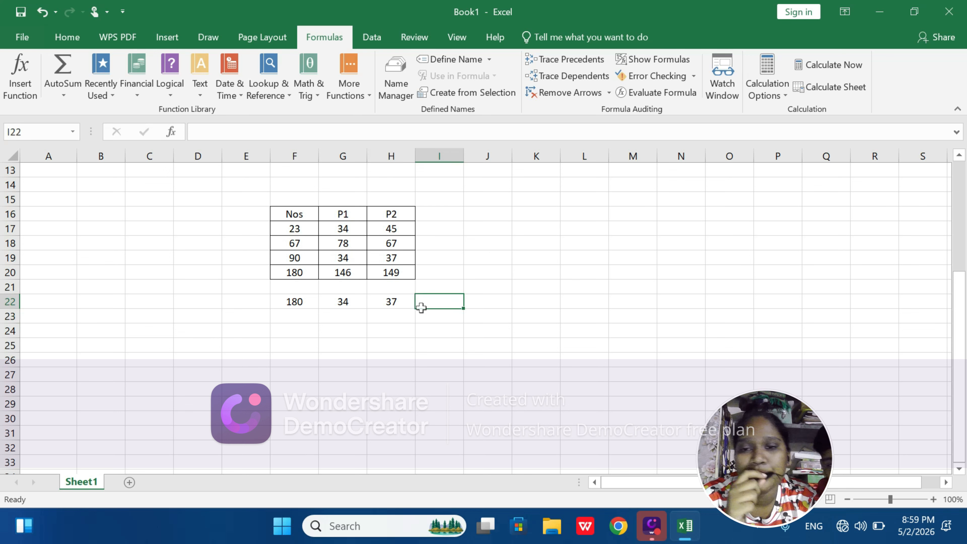
pyautogui.click(63, 94)
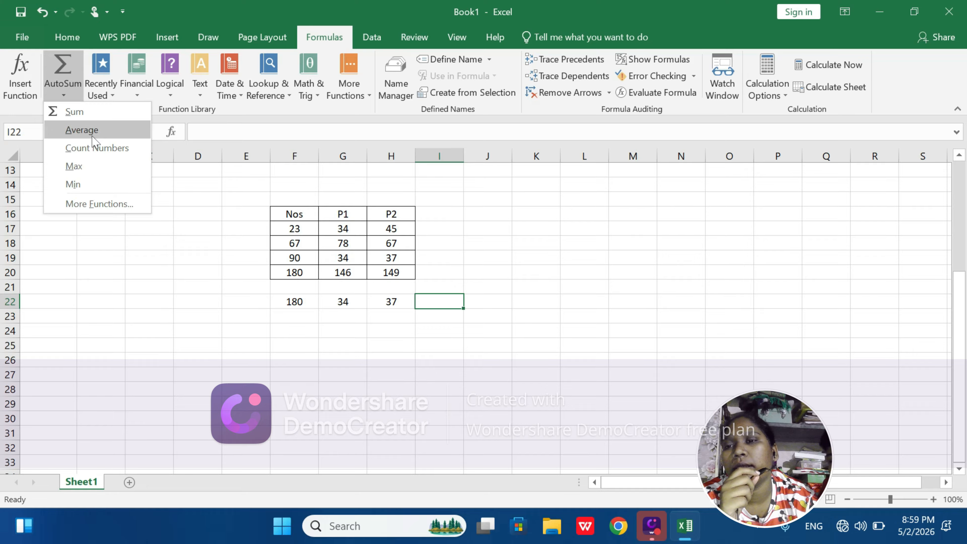
pyautogui.click(127, 206)
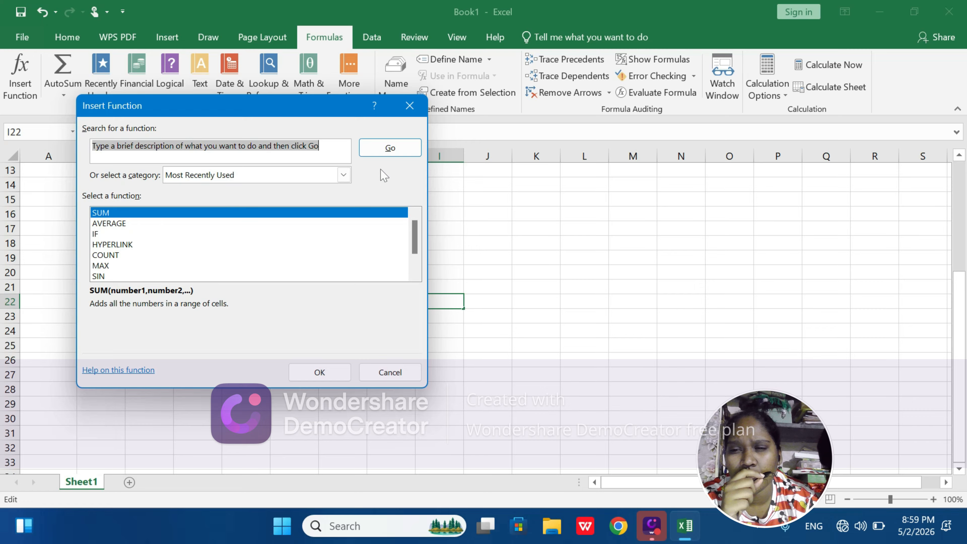
pyautogui.click(409, 105)
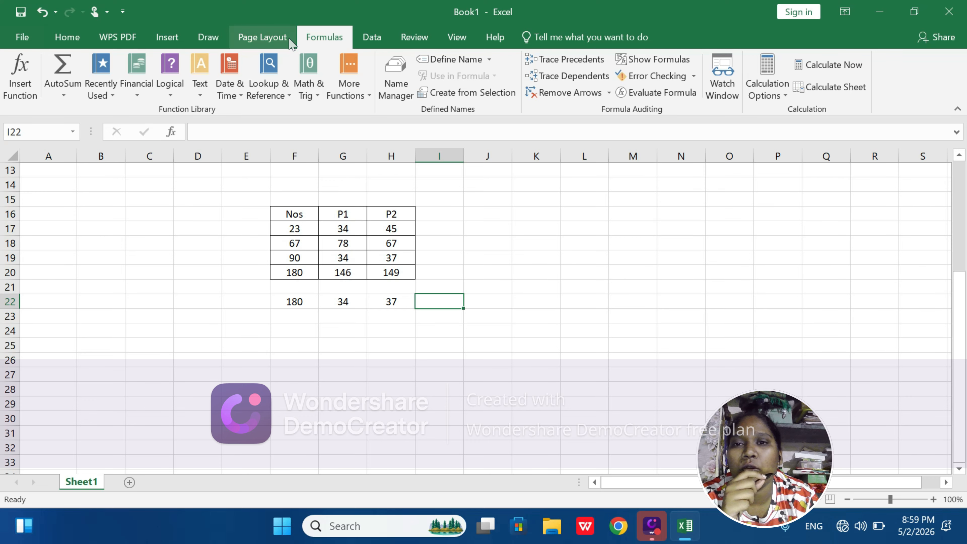
pyautogui.click(368, 37)
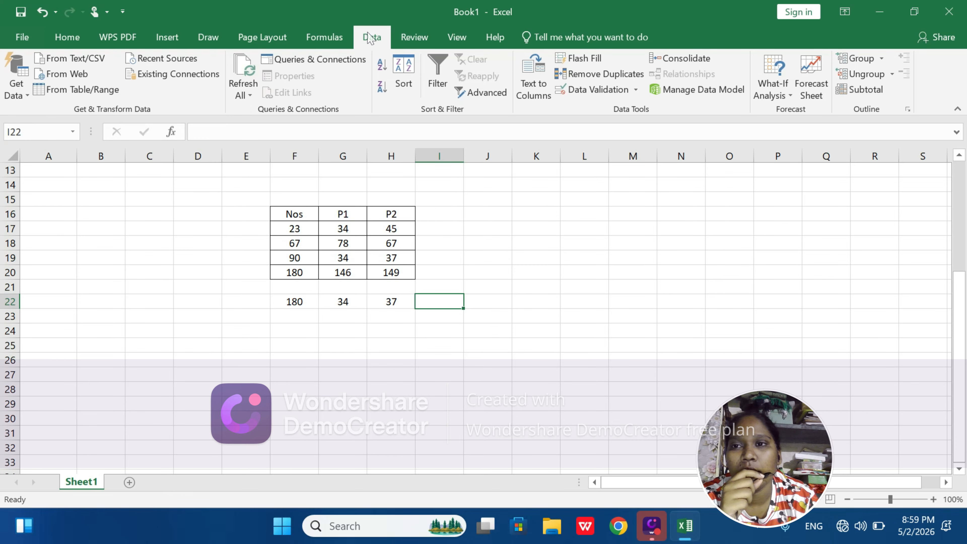
pyautogui.doubleClick(437, 24)
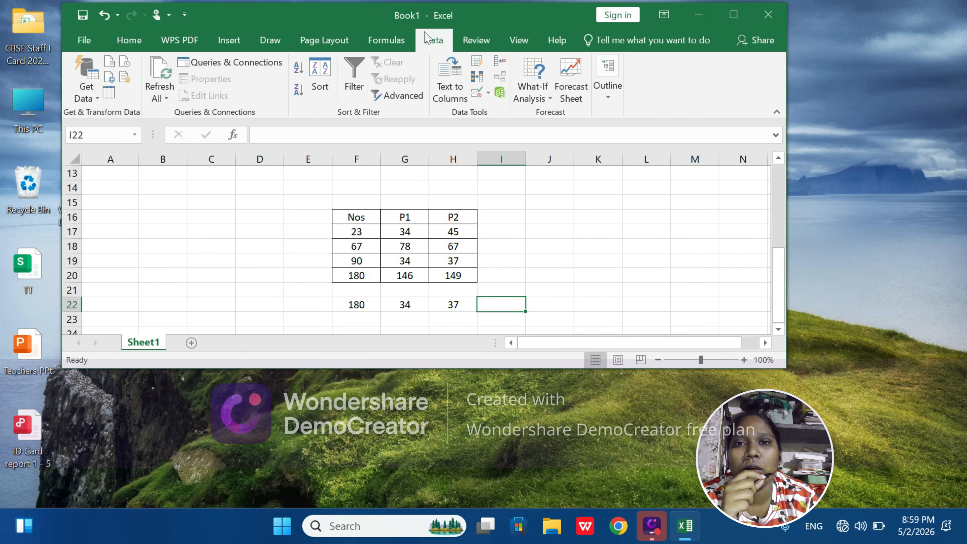
pyautogui.click(734, 14)
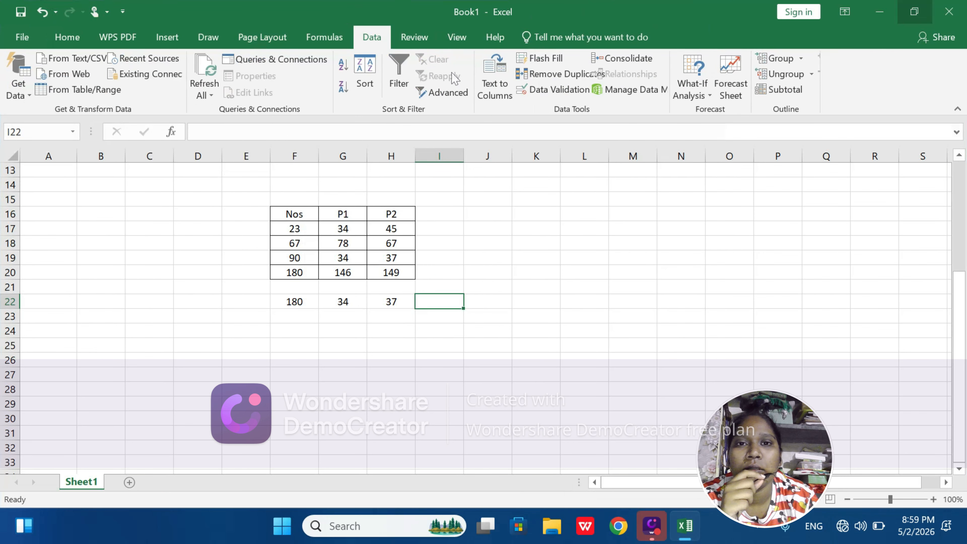
pyautogui.click(191, 38)
pyautogui.click(259, 36)
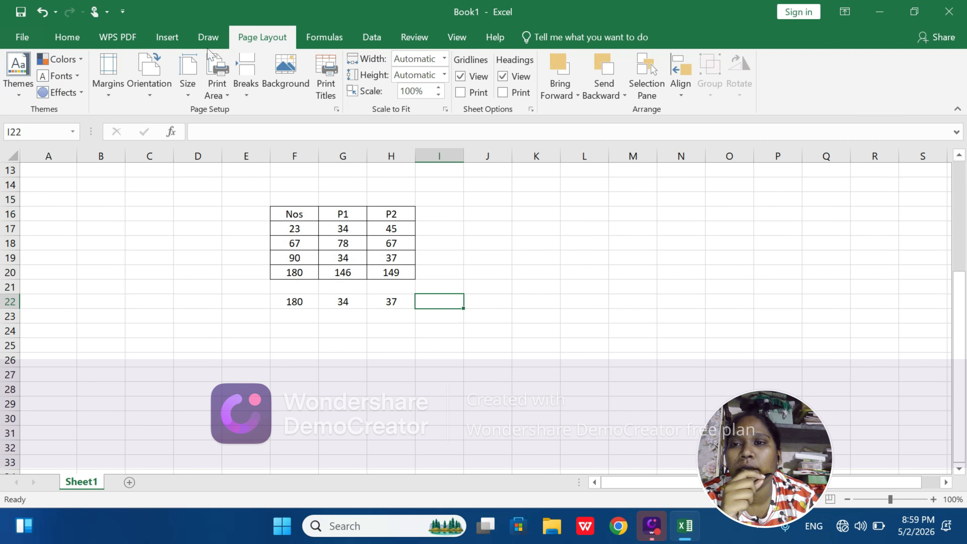
pyautogui.click(288, 392)
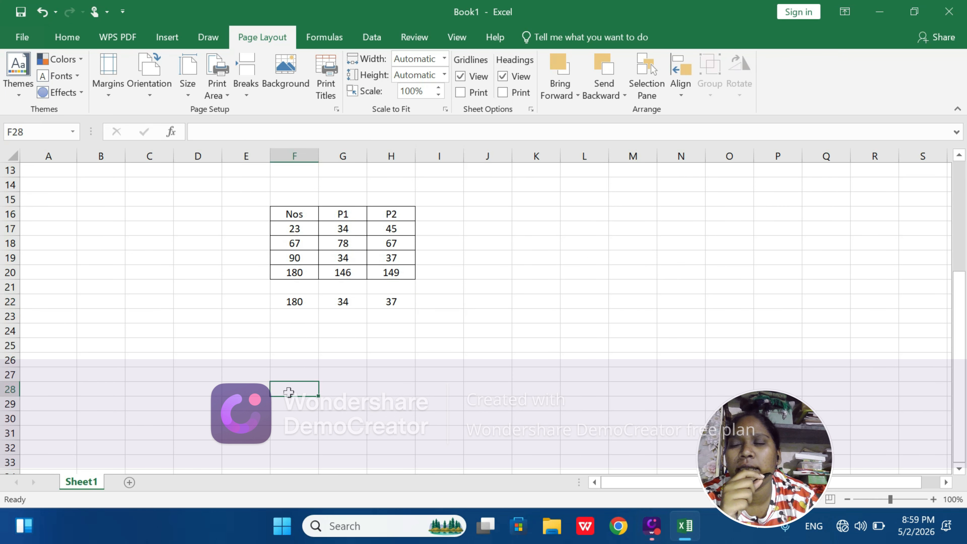
pyautogui.click(308, 316)
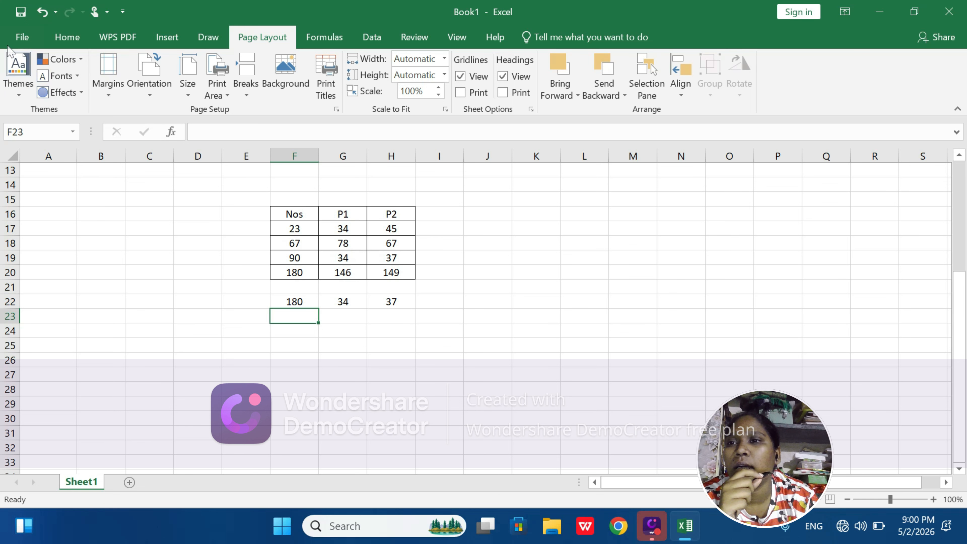
pyautogui.click(17, 37)
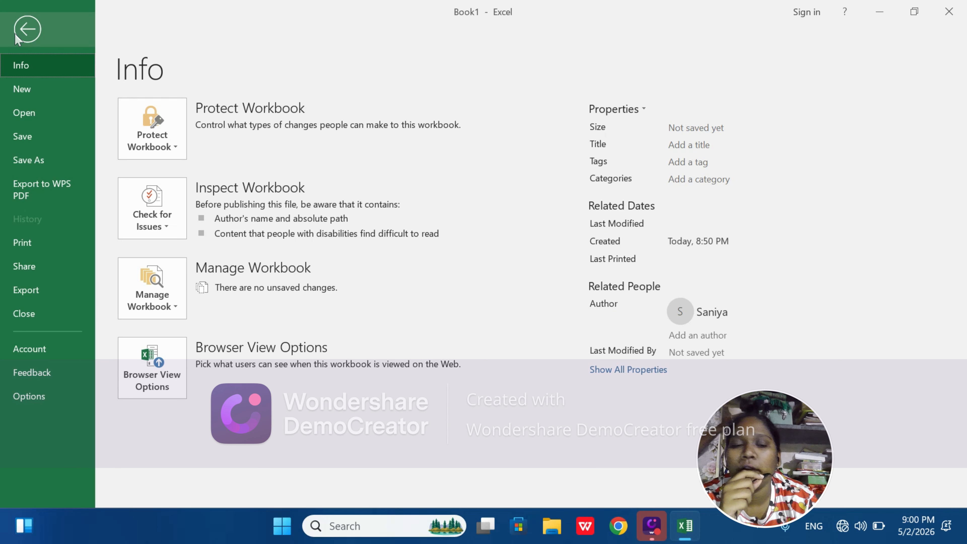
pyautogui.click(19, 35)
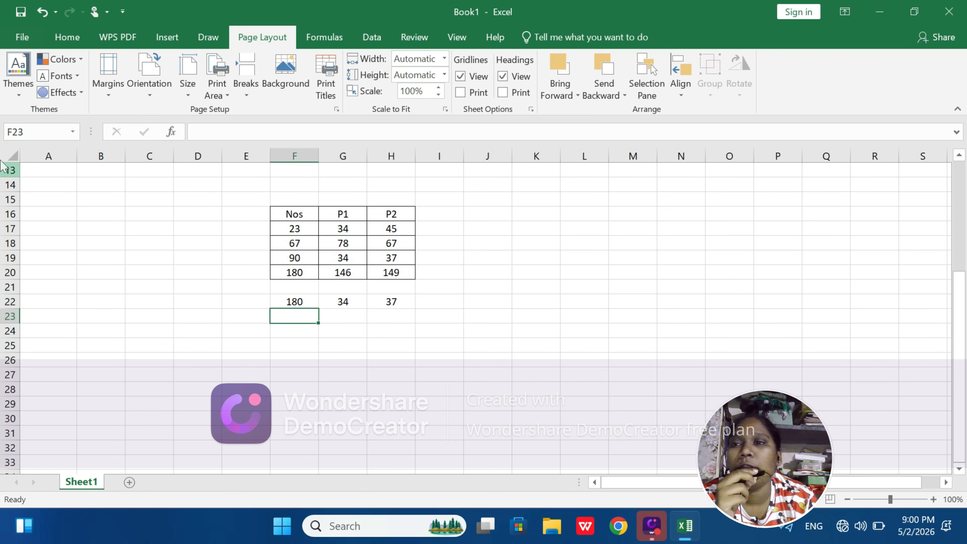
# Start saving the workbook on this PC and choose Local Disk (C:) as the location
pyautogui.click(18, 35)
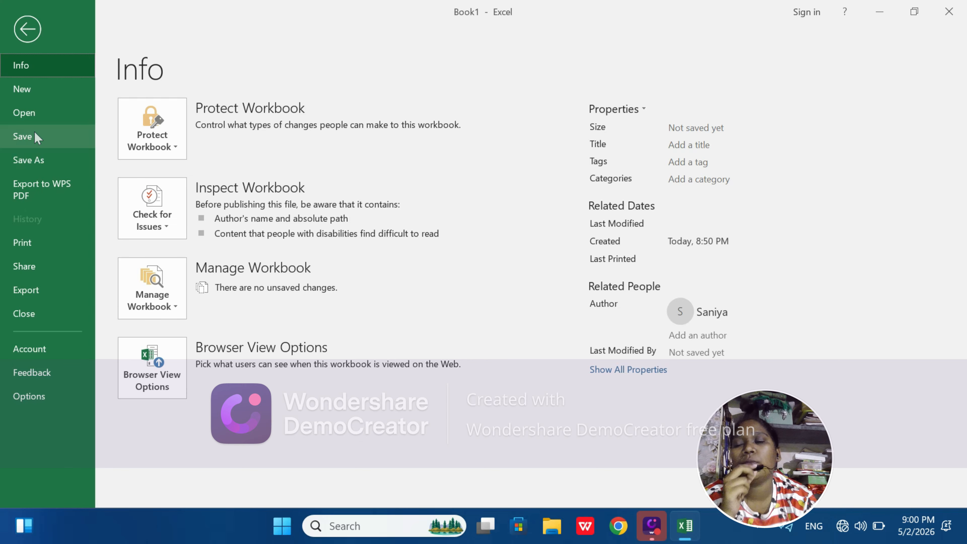
pyautogui.click(22, 136)
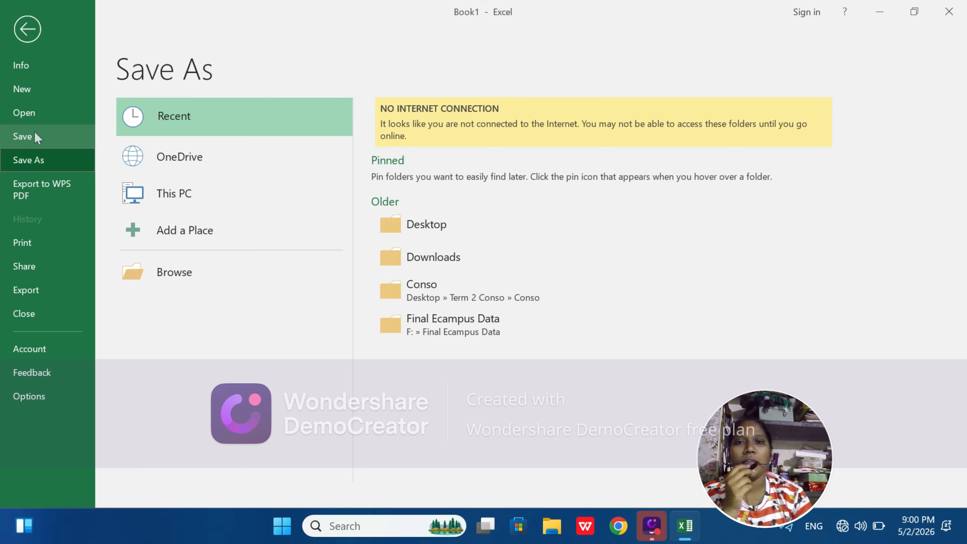
pyautogui.click(206, 193)
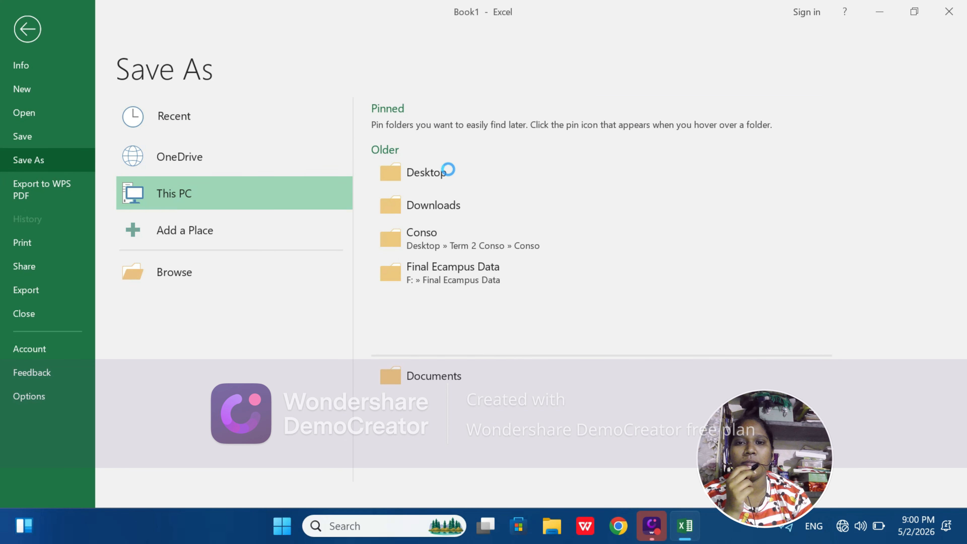
pyautogui.click(440, 173)
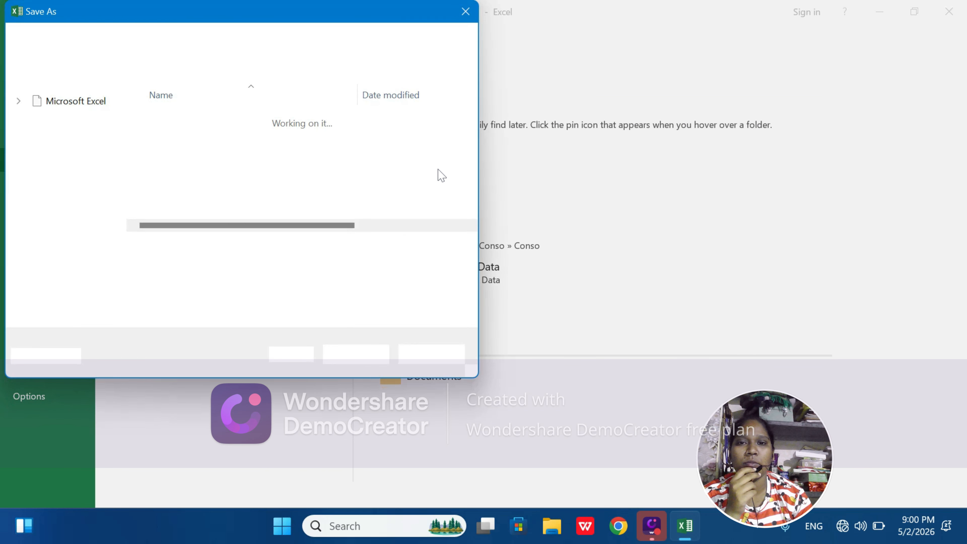
pyautogui.scroll(-10, 48, 218)
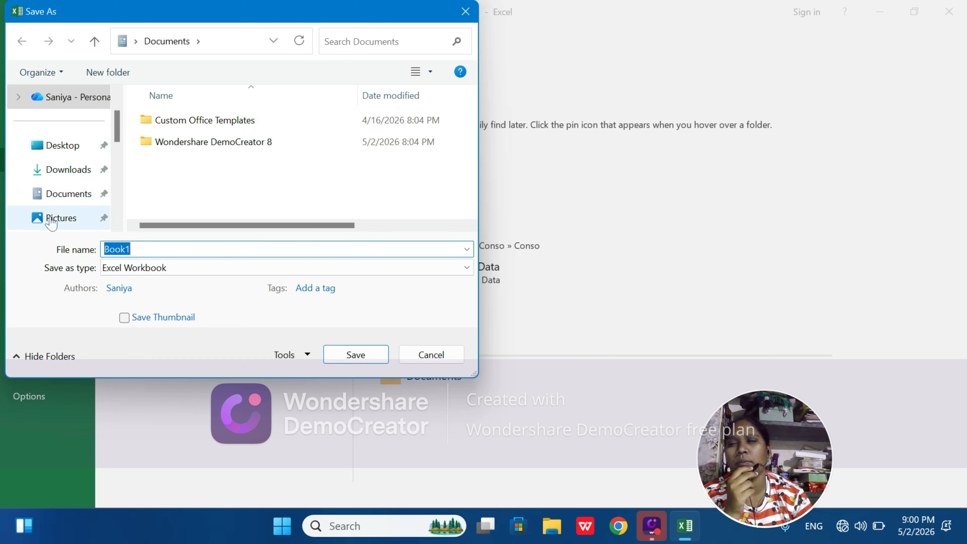
pyautogui.scroll(12, 51, 222)
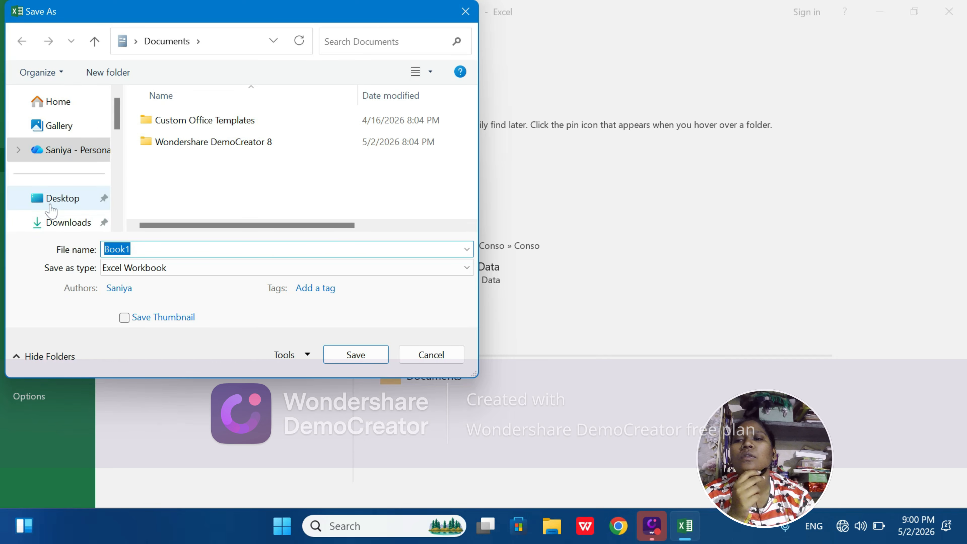
pyautogui.scroll(-1, 51, 210)
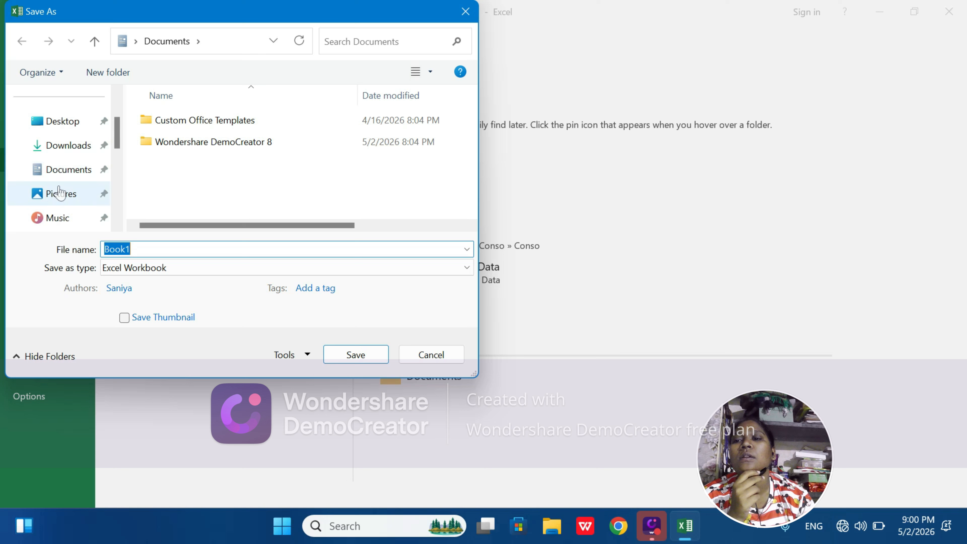
pyautogui.scroll(-3, 56, 191)
pyautogui.click(76, 122)
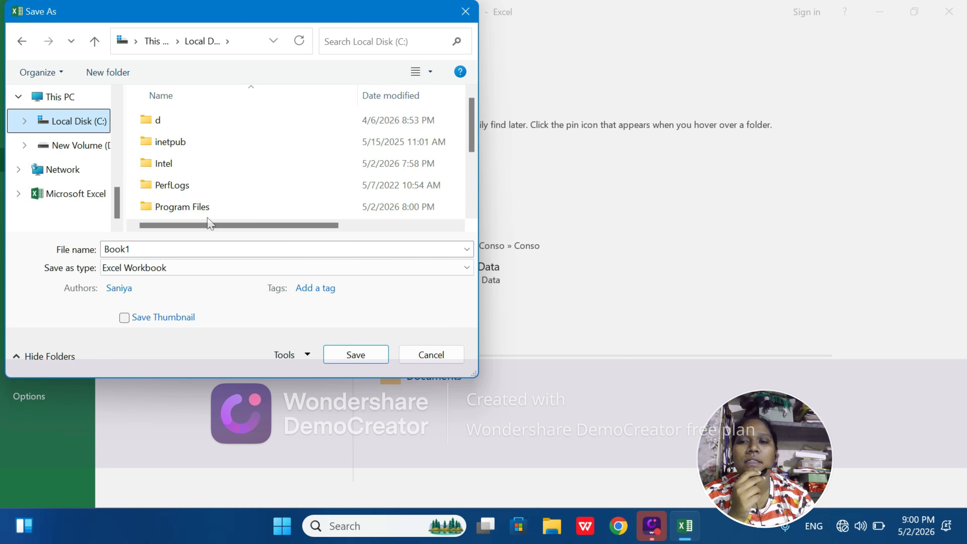
# Name the file d1 and review the available file types, keeping Excel Workbook
pyautogui.doubleClick(117, 249)
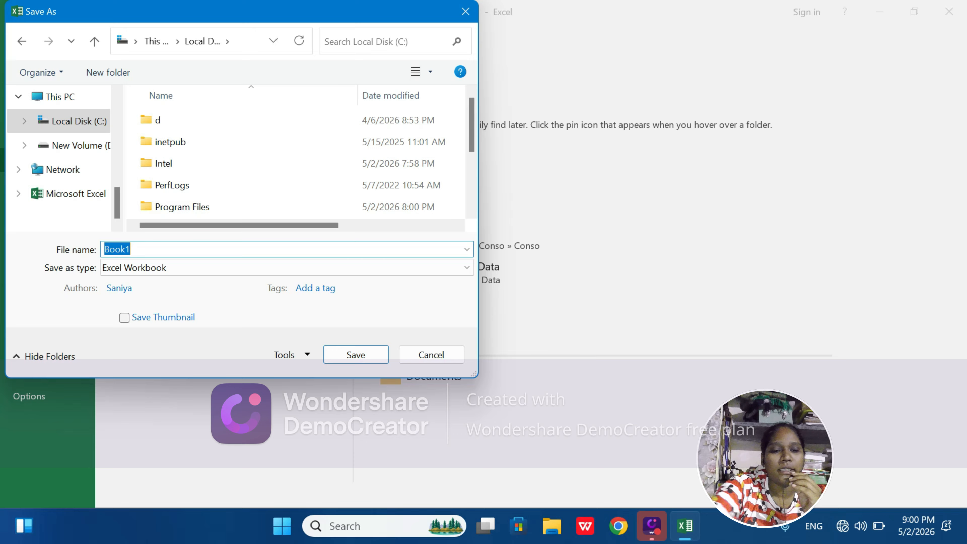
pyautogui.press('BackSpace')
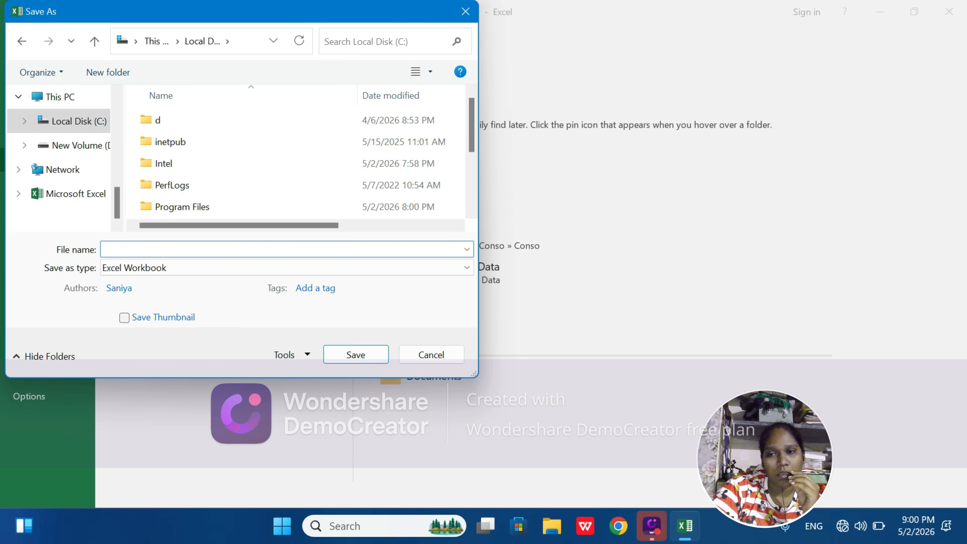
pyautogui.write('d')
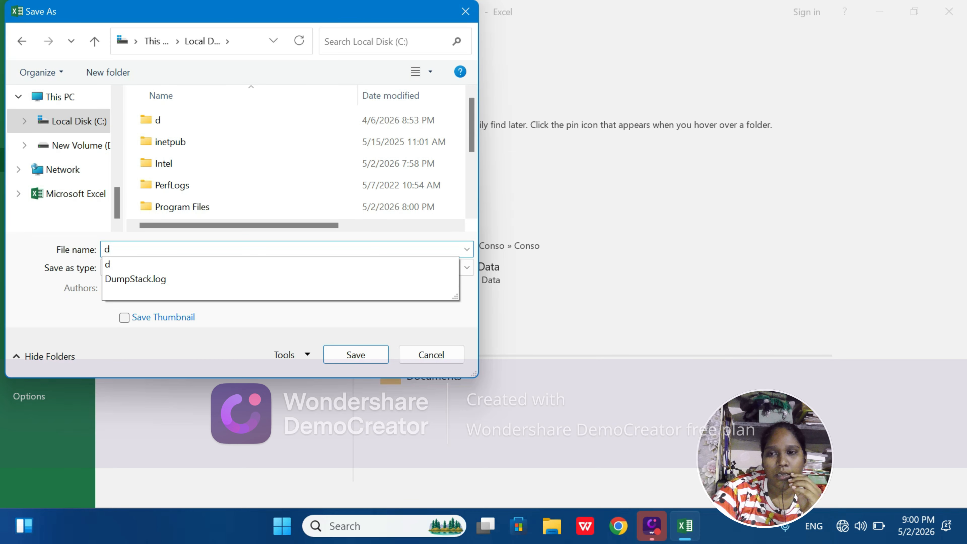
pyautogui.write('1')
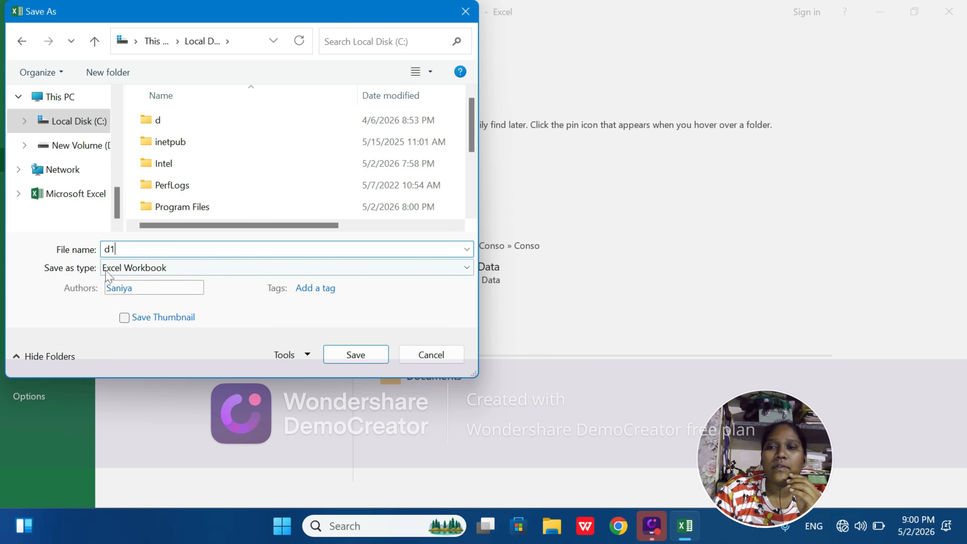
pyautogui.click(160, 272)
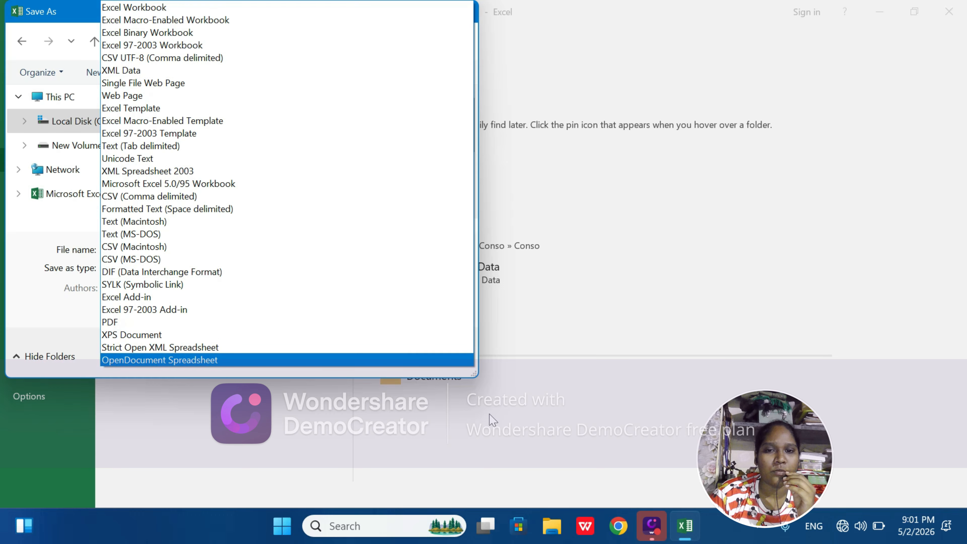
pyautogui.click(504, 421)
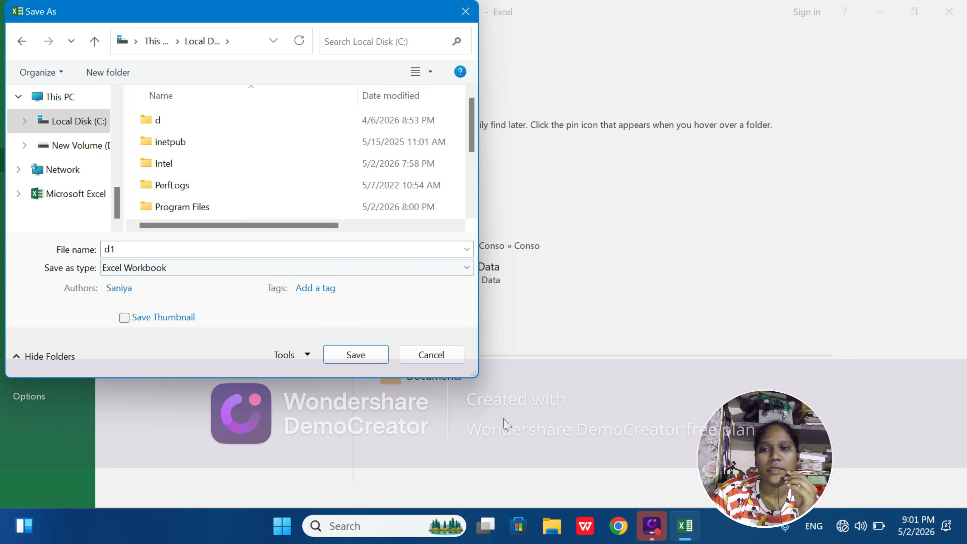
# Save the d1 workbook, accepting the Documents folder as the location instead of drive C:
pyautogui.click(356, 355)
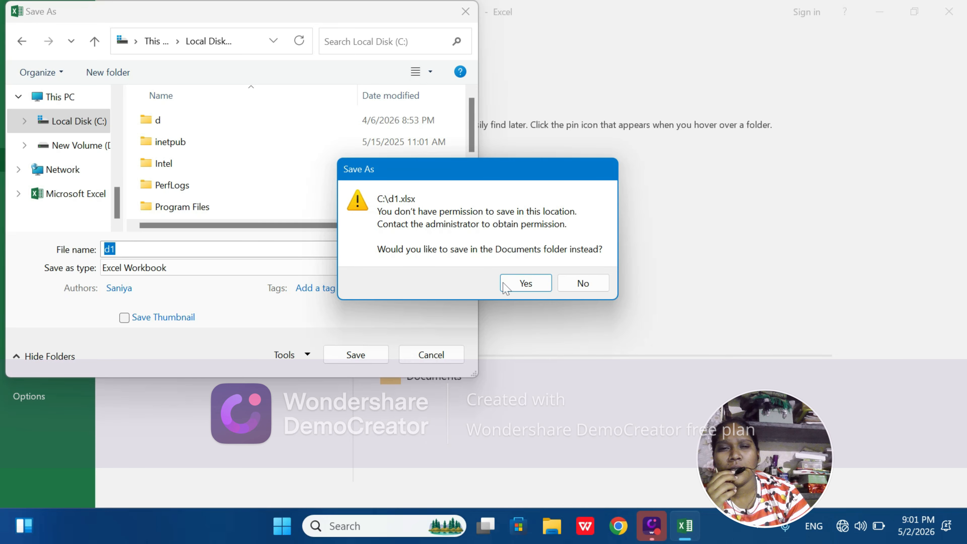
pyautogui.click(524, 284)
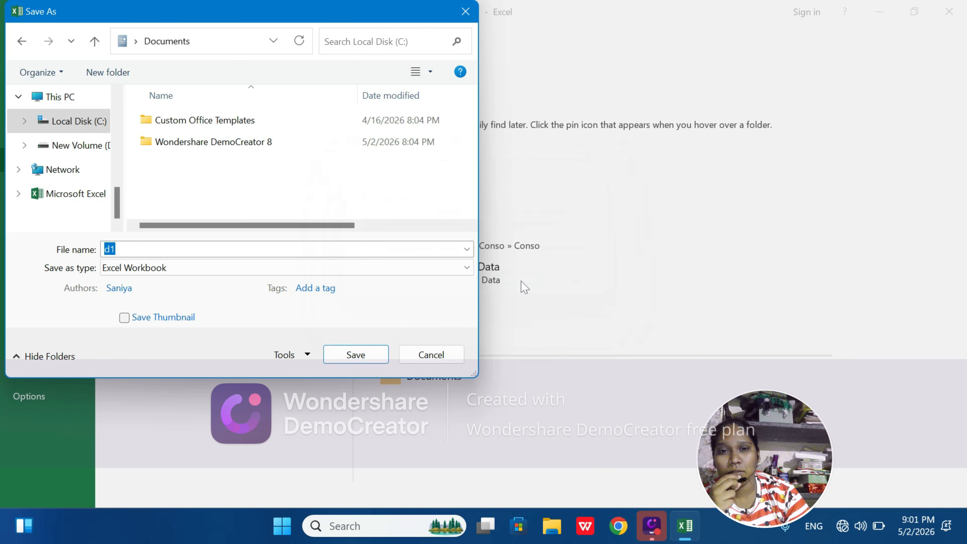
pyautogui.click(378, 357)
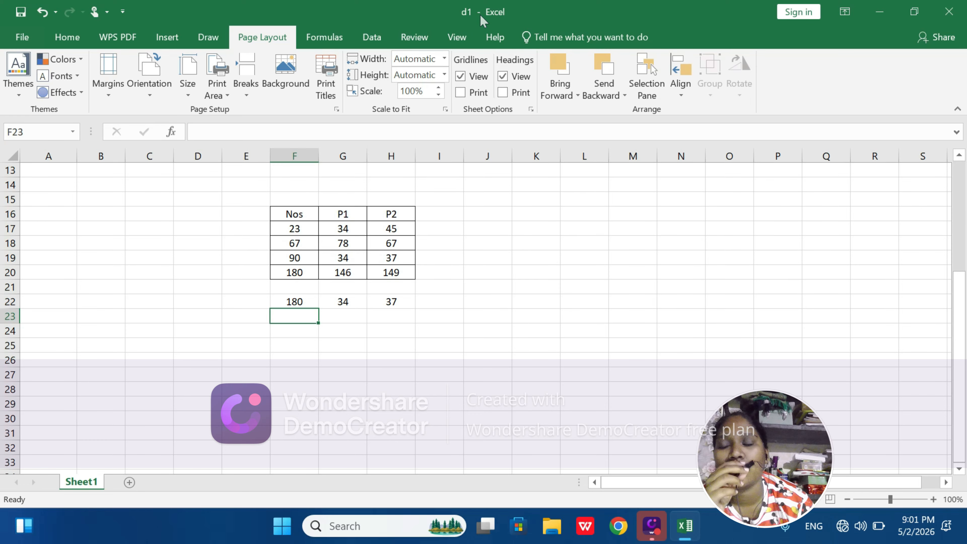
# Open the print settings and page preview for the d1 workbook
pyautogui.click(23, 38)
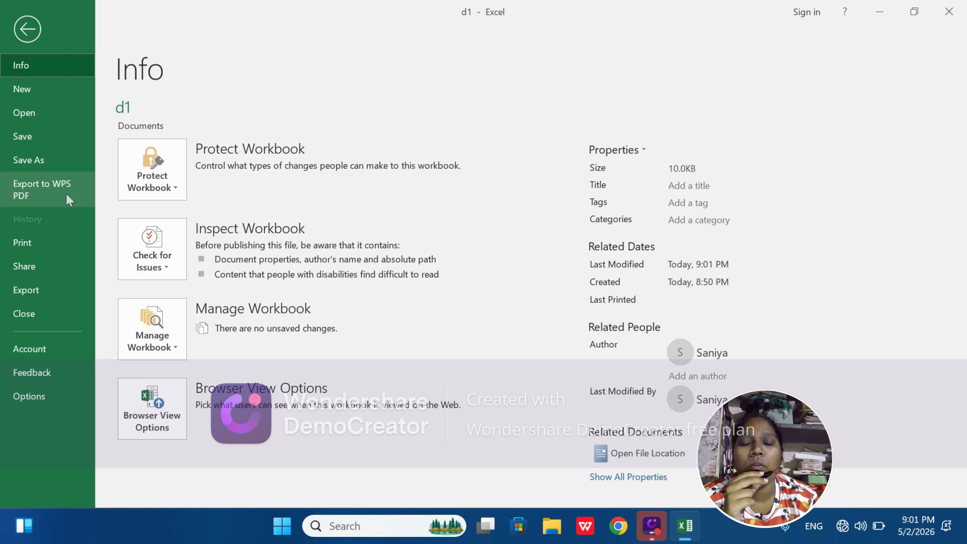
pyautogui.click(51, 248)
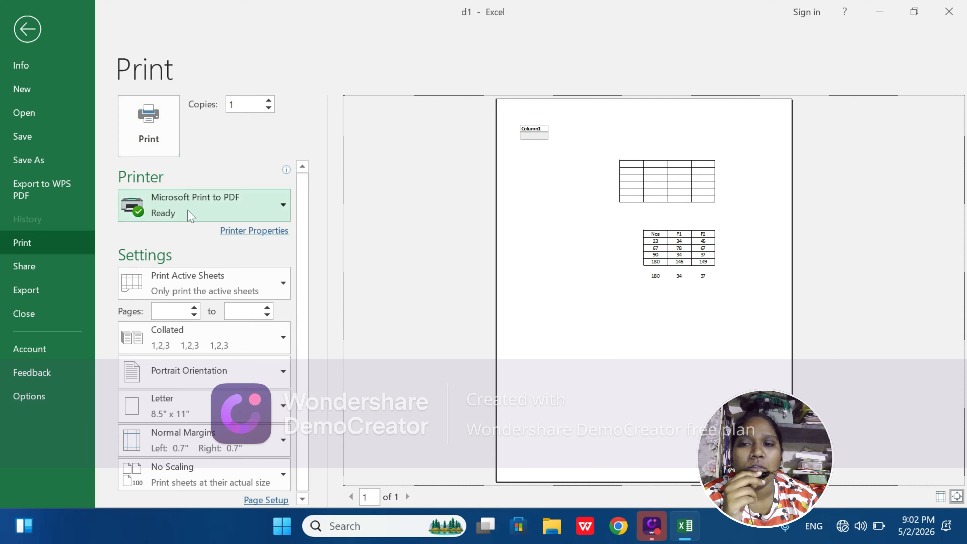
# Select Microsoft Print to PDF as the printer for the workbook
pyautogui.click(245, 201)
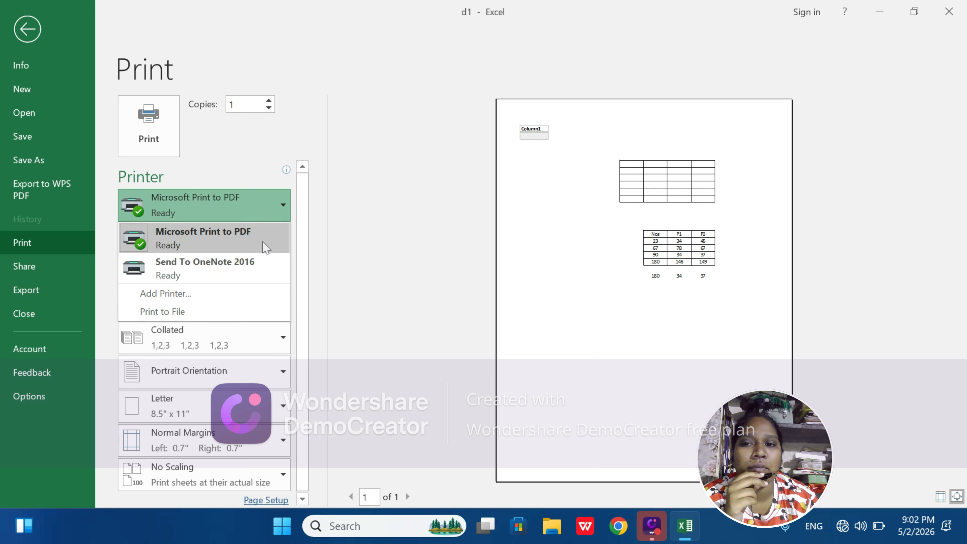
pyautogui.moveTo(265, 247)
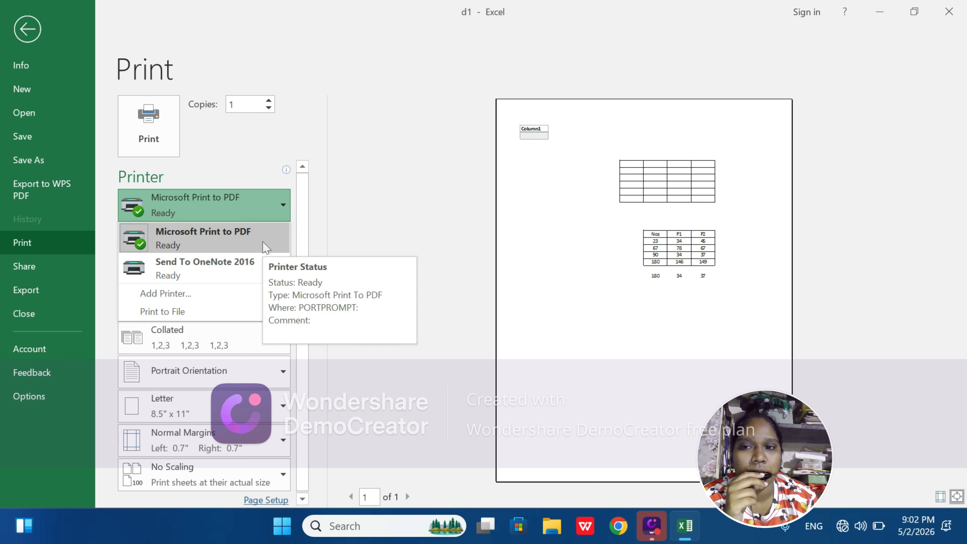
pyautogui.click(266, 247)
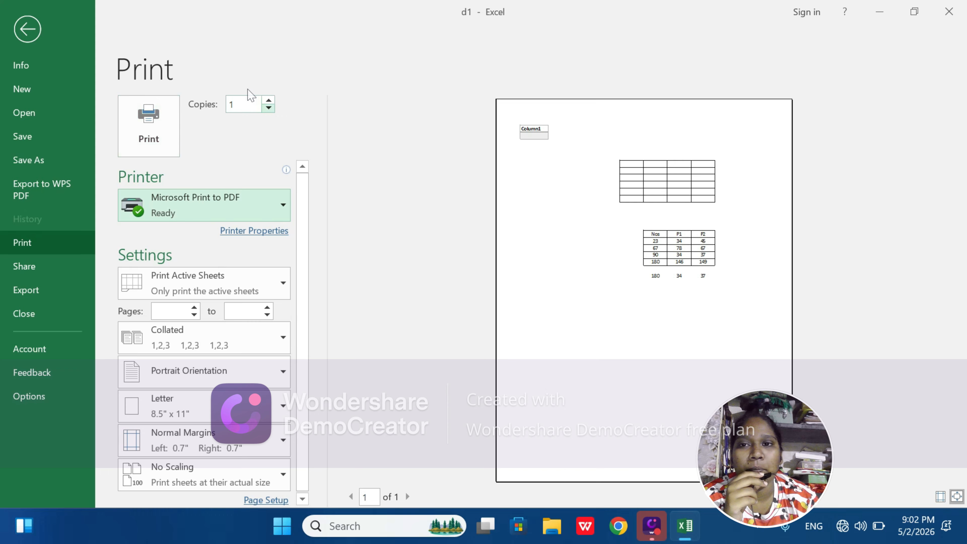
# Try increasing the number of print copies and reduce it back to 1
pyautogui.click(269, 100)
pyautogui.click(269, 101)
pyautogui.click(268, 100)
pyautogui.click(269, 100)
pyautogui.click(265, 108)
pyautogui.click(265, 108)
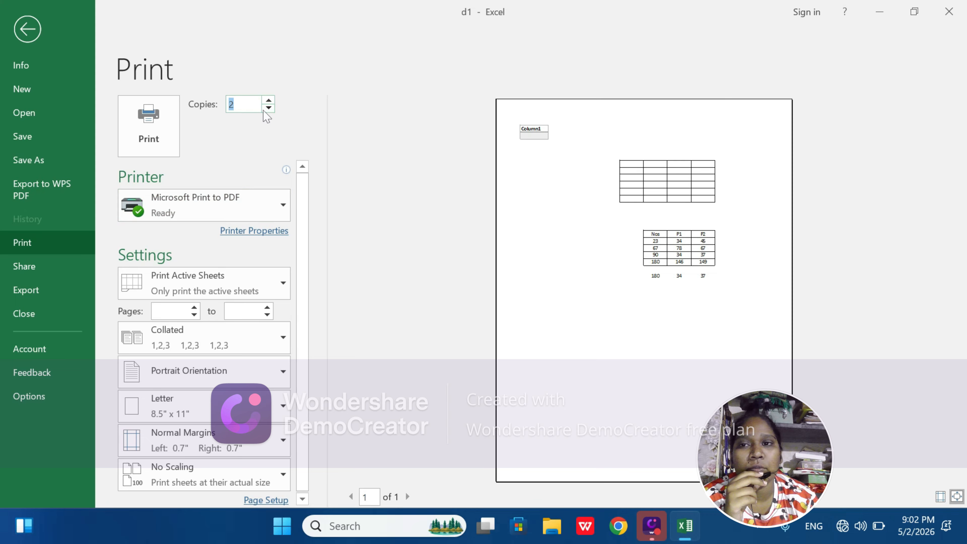
pyautogui.click(266, 109)
pyautogui.click(265, 108)
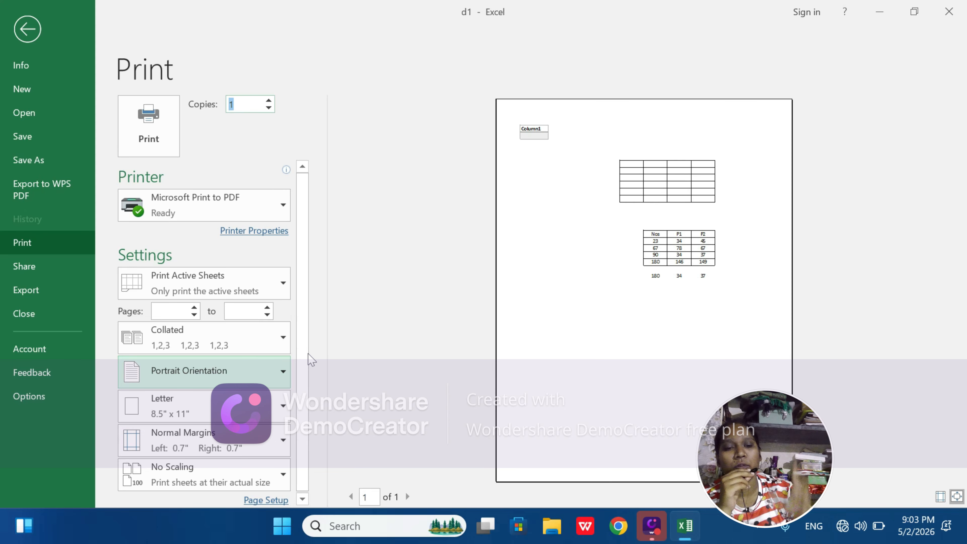
# Preview the page in Landscape Orientation and switch it back to Portrait Orientation
pyautogui.click(191, 378)
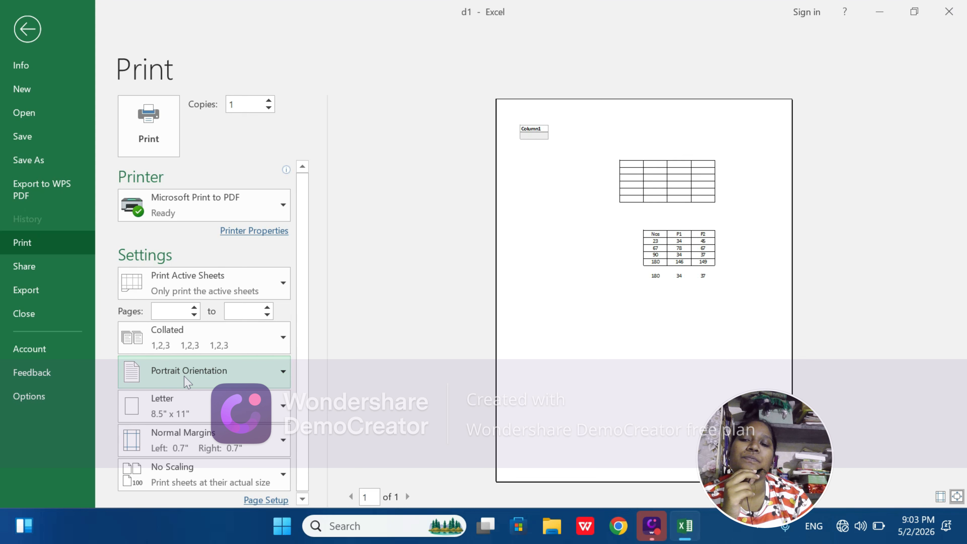
pyautogui.click(189, 365)
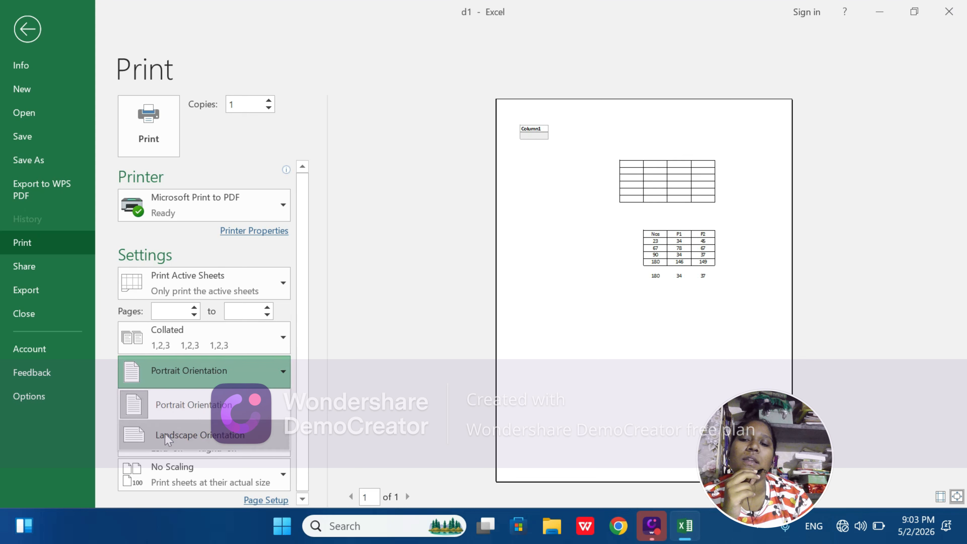
pyautogui.click(165, 434)
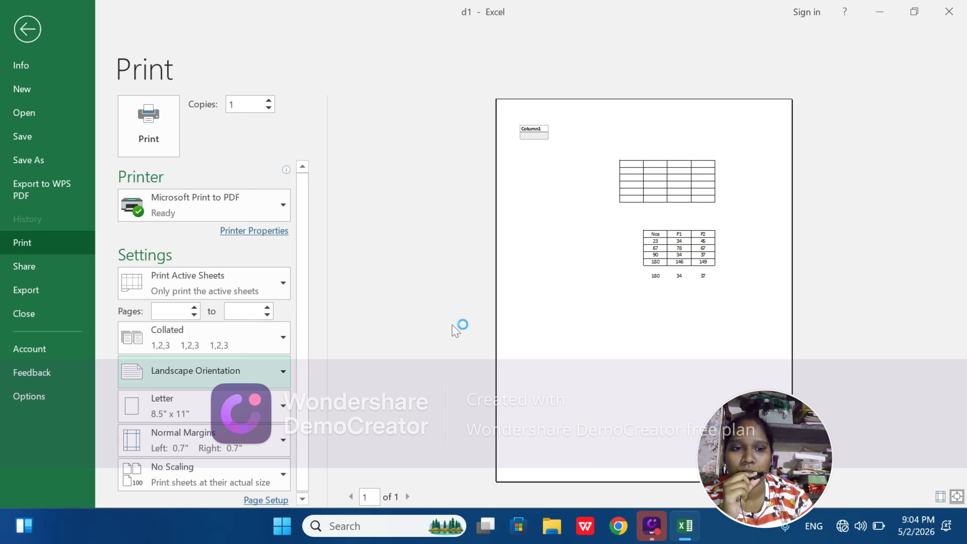
pyautogui.click(289, 362)
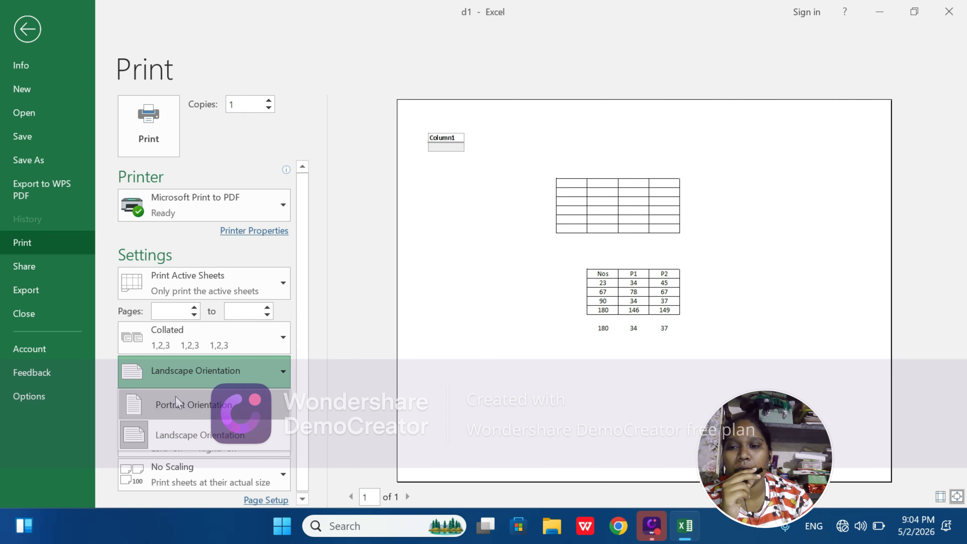
pyautogui.click(176, 403)
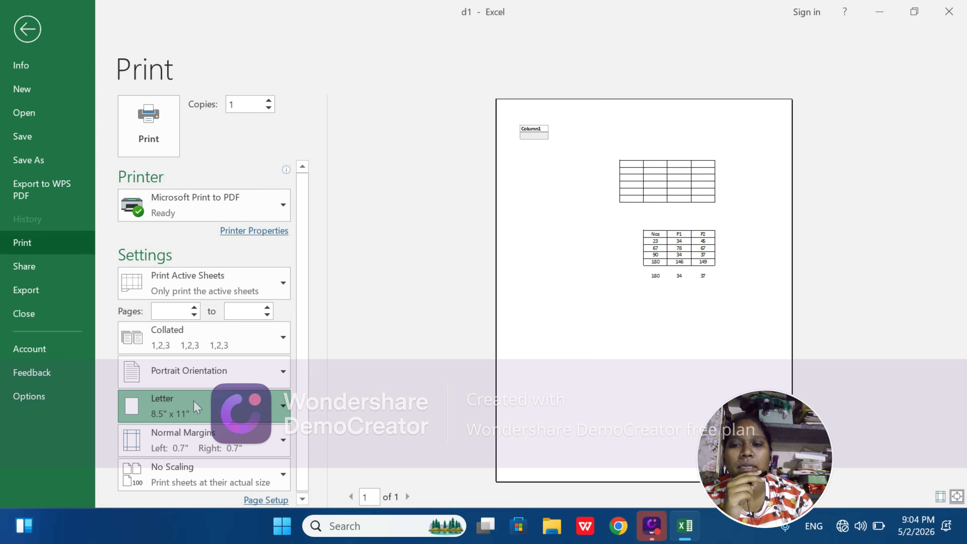
# Configure the print layout with A4 paper, Narrow margins and Fit Sheet on One Page scaling
pyautogui.click(197, 406)
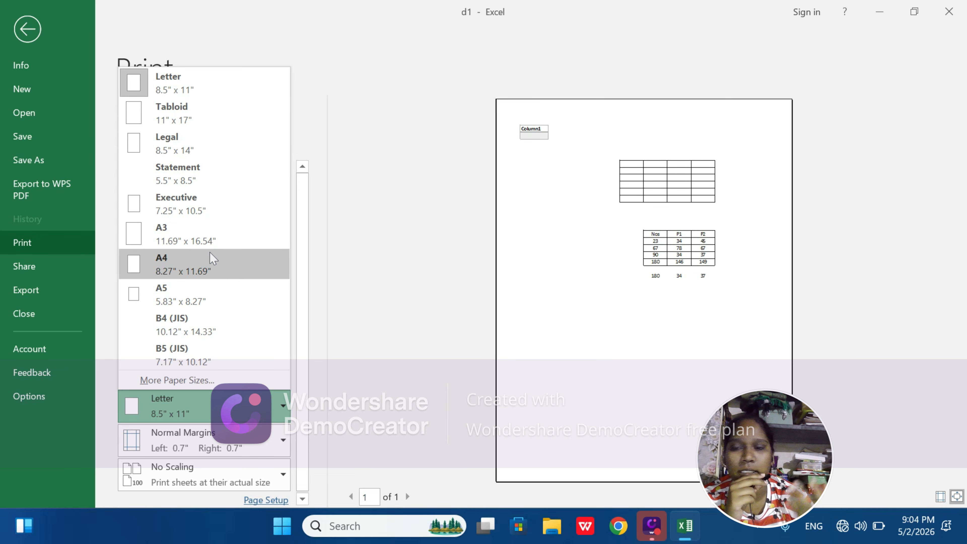
pyautogui.click(212, 259)
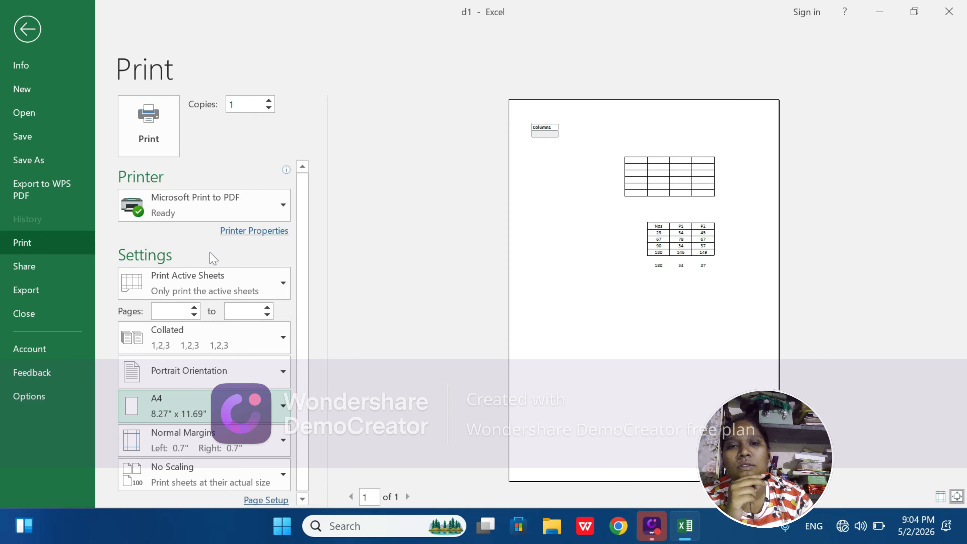
pyautogui.scroll(-1, 204, 403)
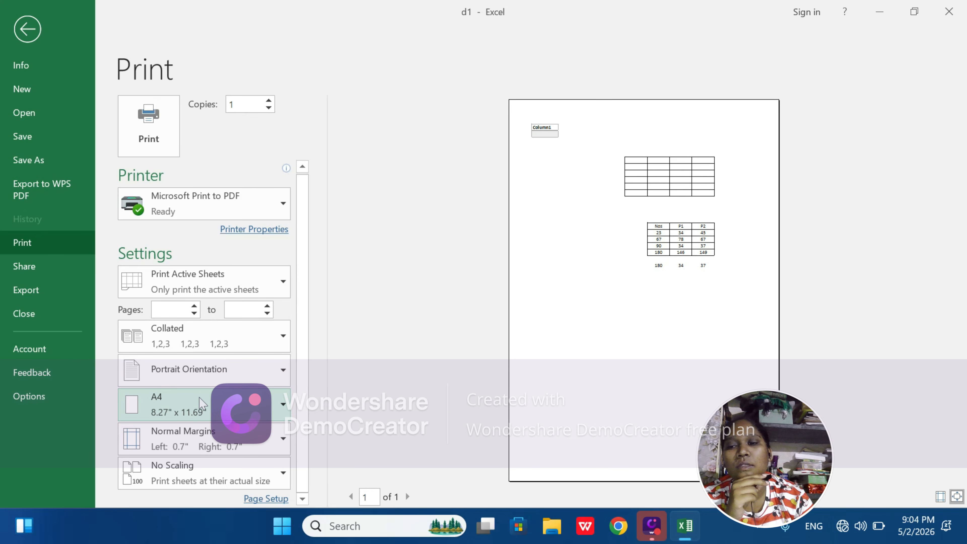
pyautogui.click(230, 433)
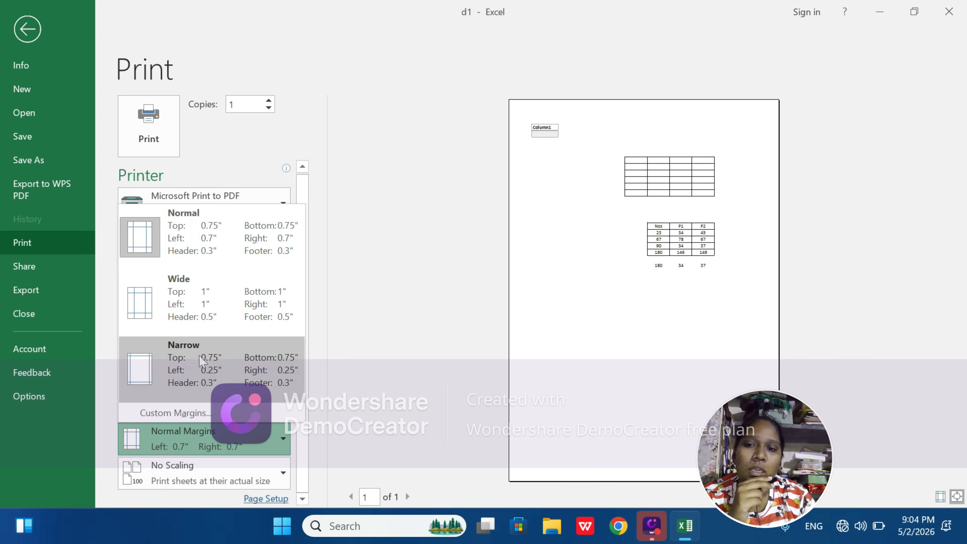
pyautogui.click(231, 367)
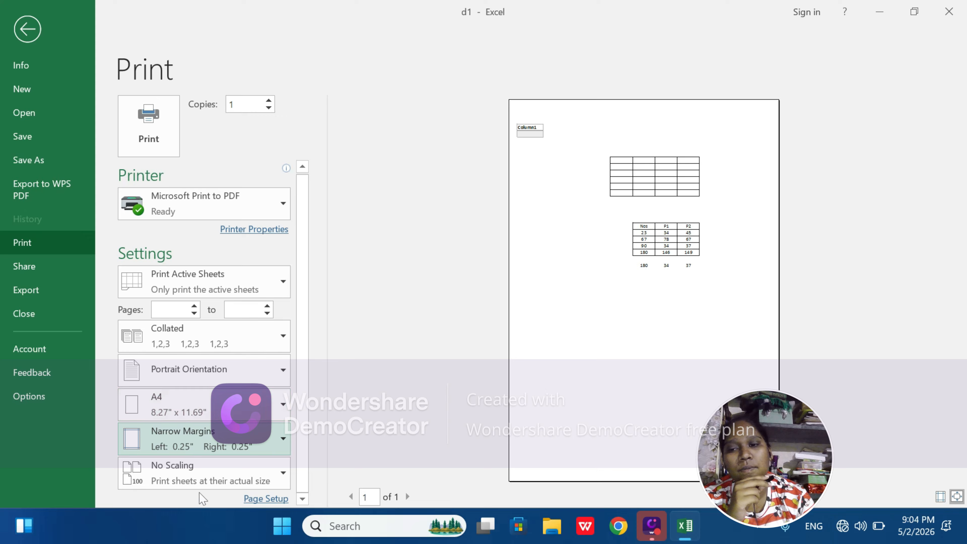
pyautogui.click(201, 481)
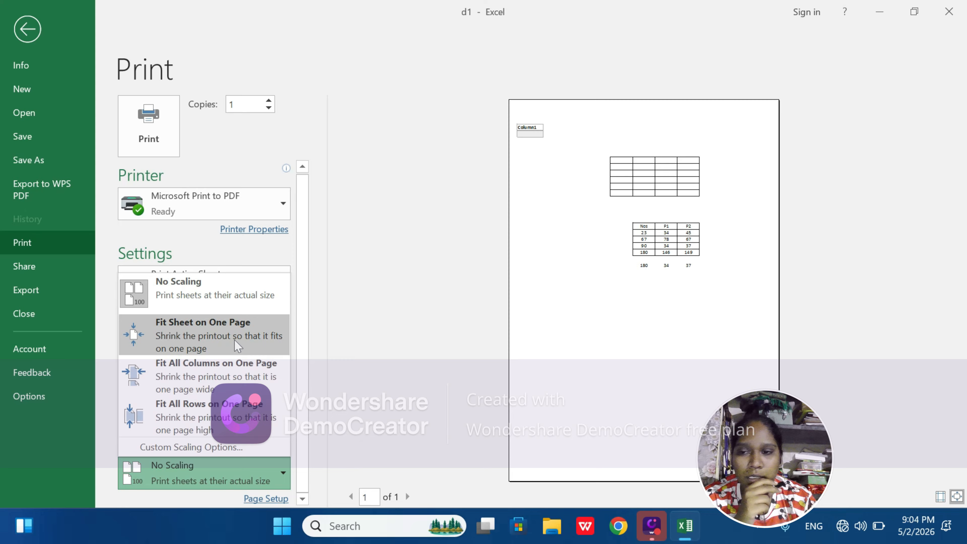
pyautogui.click(196, 329)
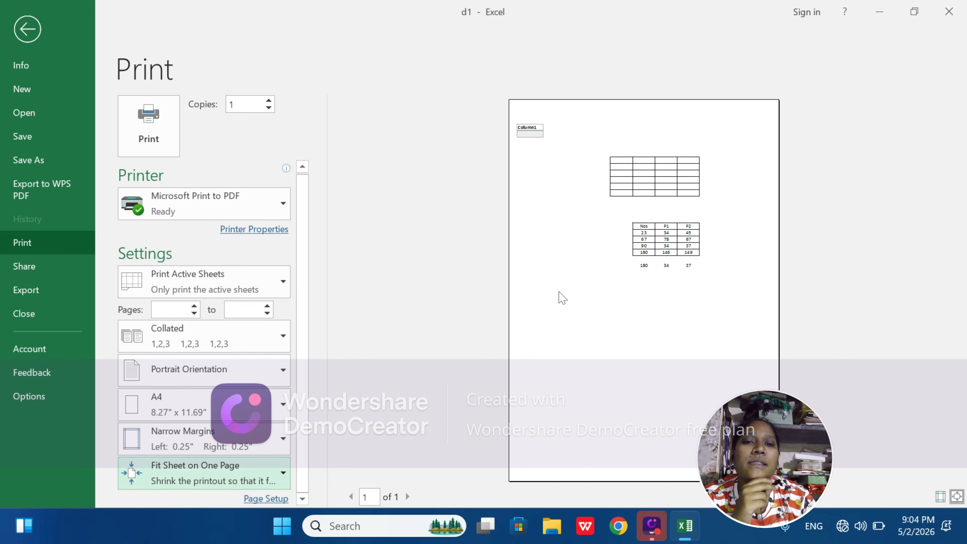
# Start printing the sheet to PDF and cancel saving the output file
pyautogui.click(167, 153)
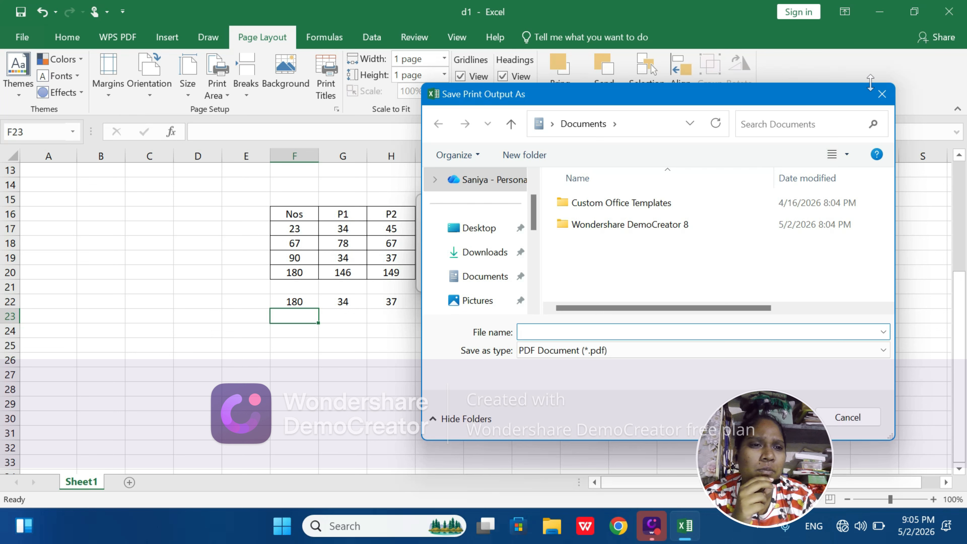
pyautogui.click(879, 95)
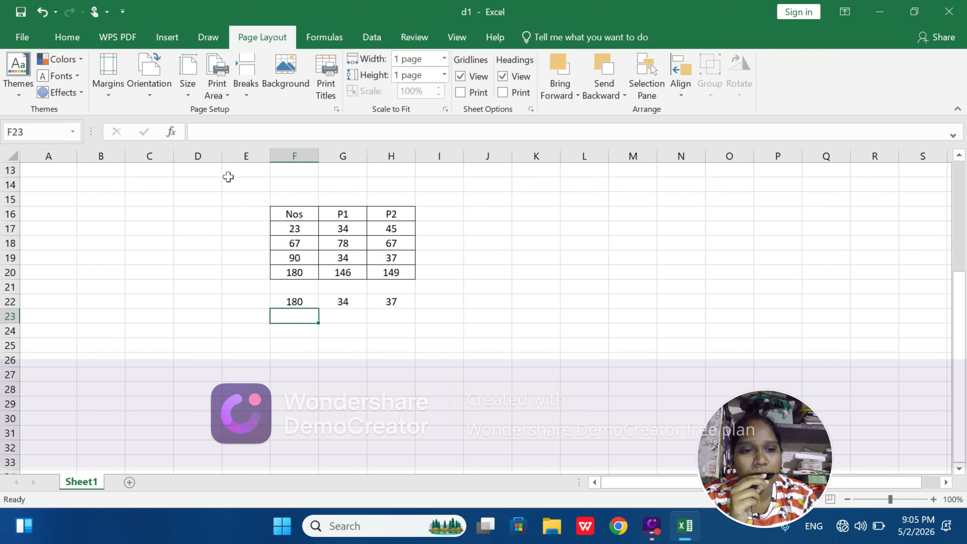
pyautogui.click(493, 273)
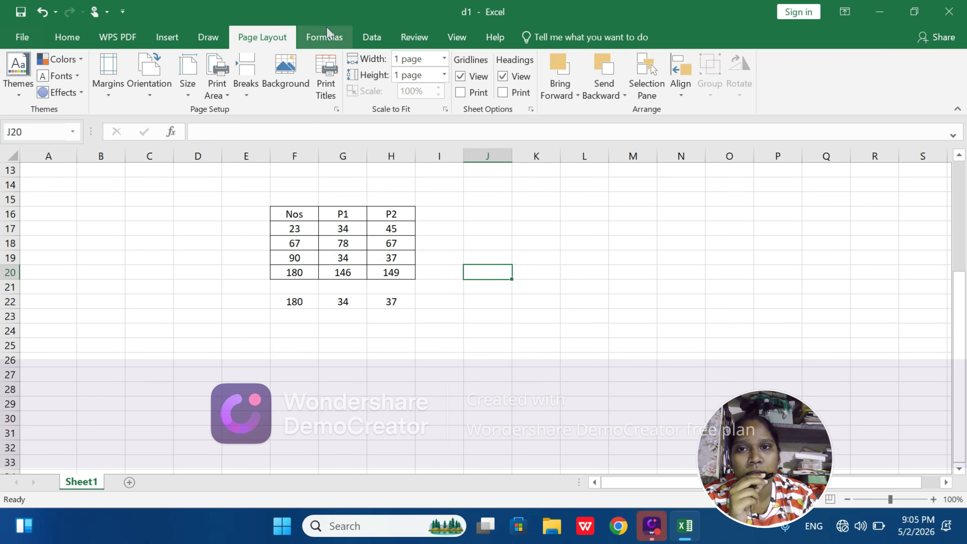
pyautogui.click(331, 40)
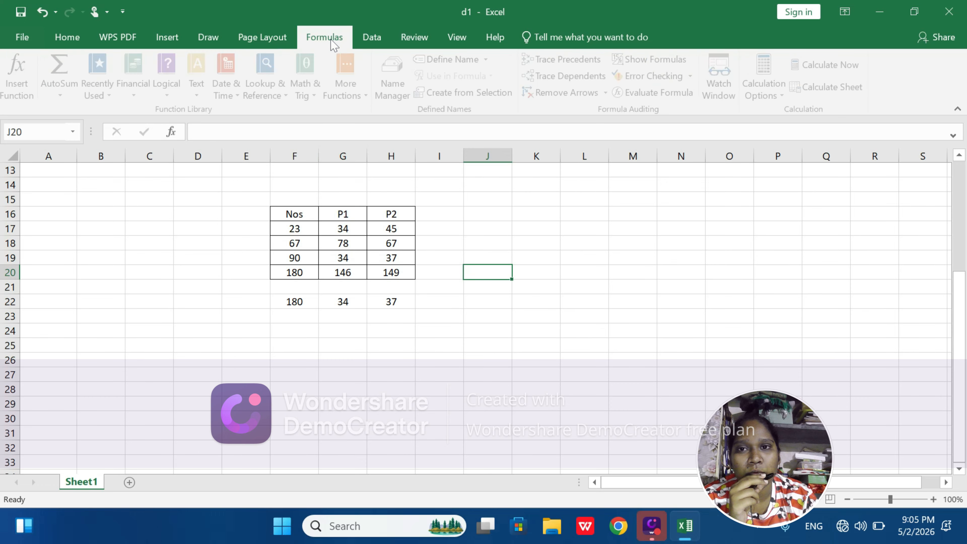
pyautogui.click(368, 38)
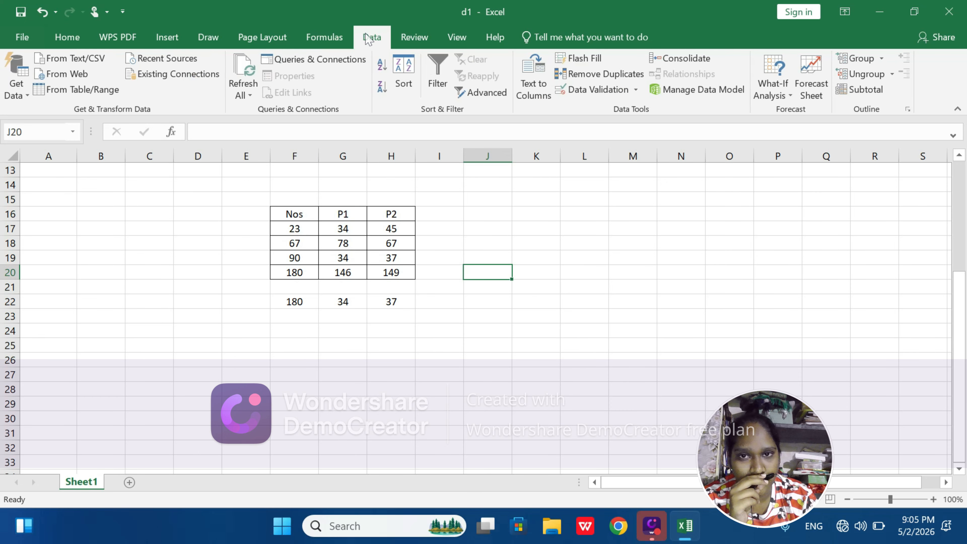
pyautogui.click(416, 39)
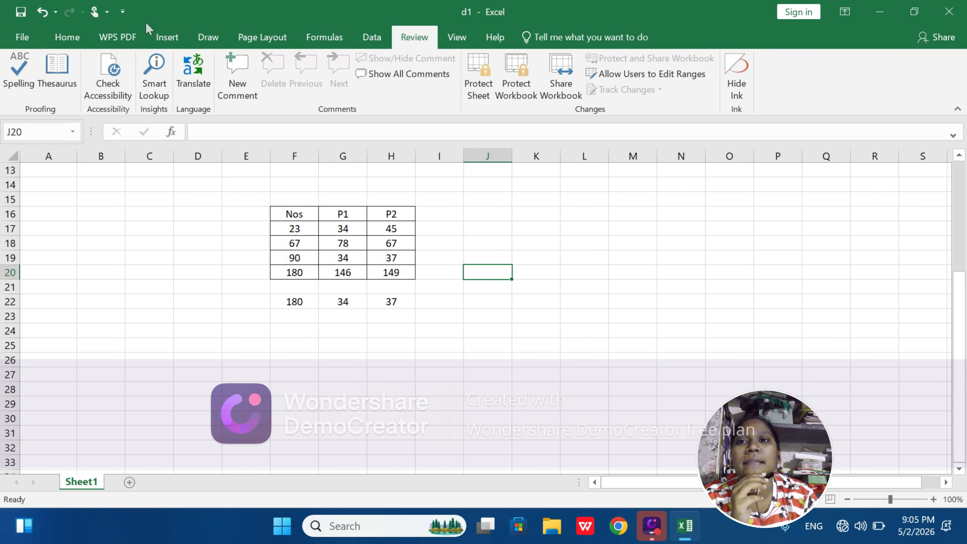
pyautogui.click(164, 37)
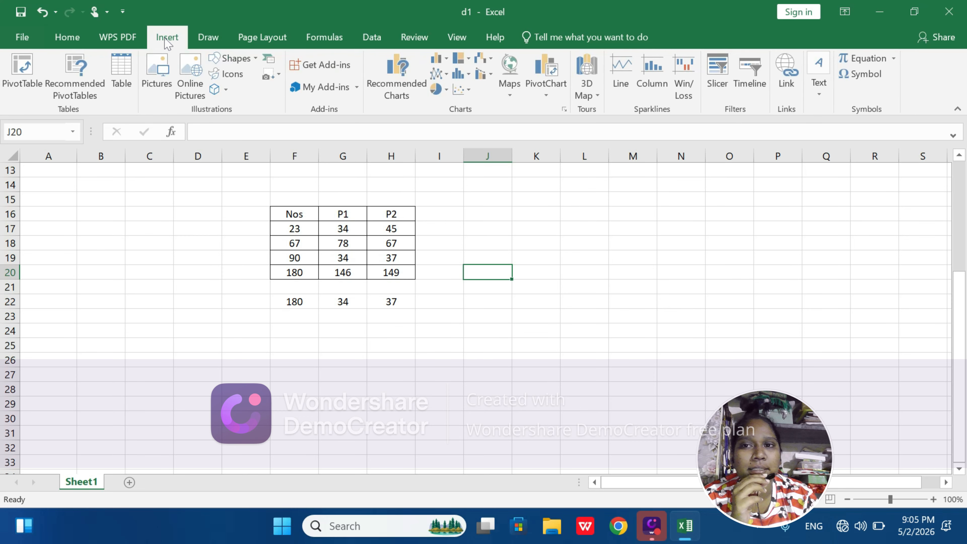
pyautogui.click(55, 38)
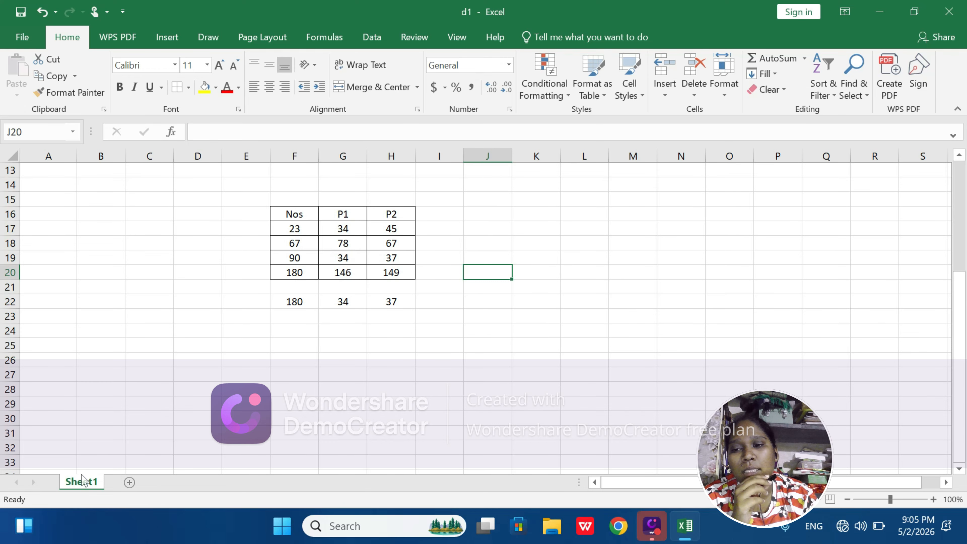
# Add two new worksheets, Sheet2 and Sheet3, and return to Sheet1
pyautogui.click(129, 483)
pyautogui.click(175, 483)
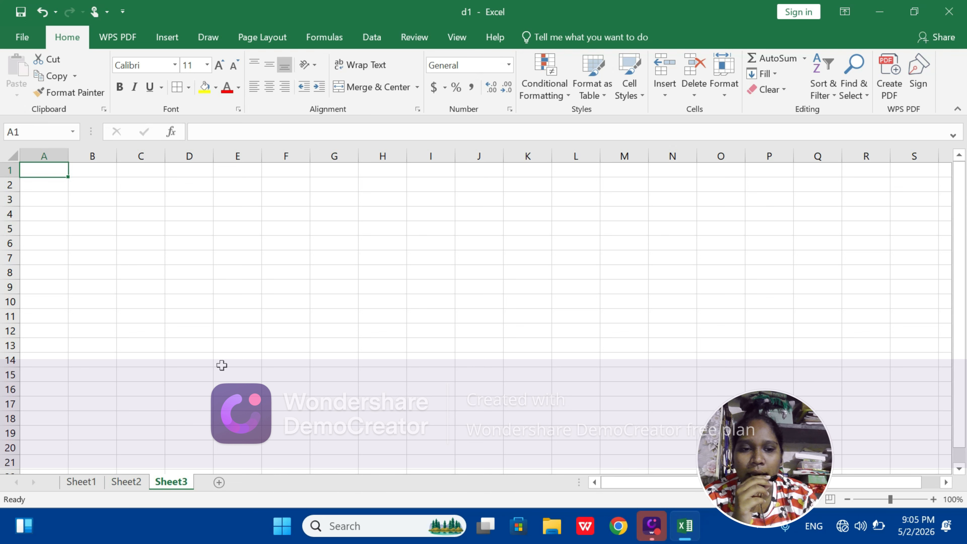
pyautogui.click(85, 484)
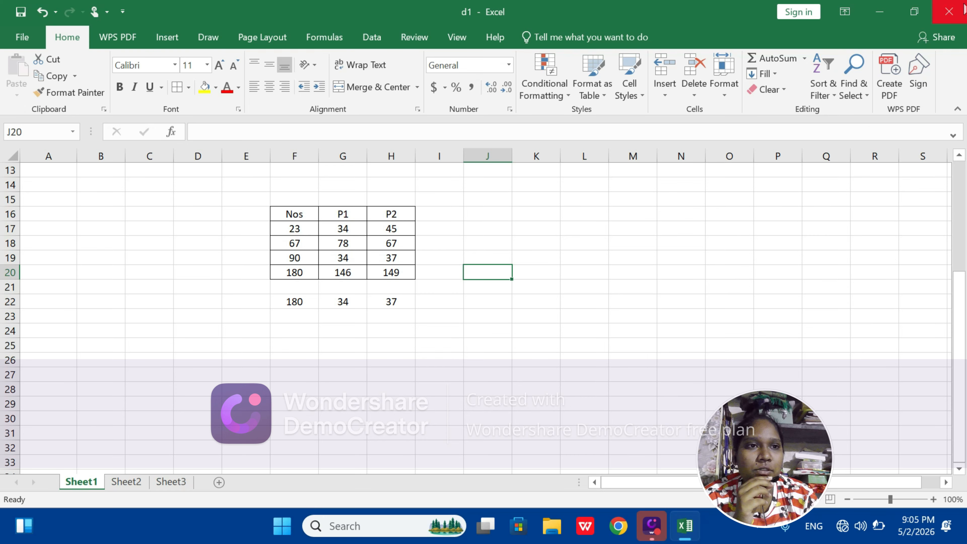
# Close the d1 workbook without saving the changes and exit the program
pyautogui.click(949, 12)
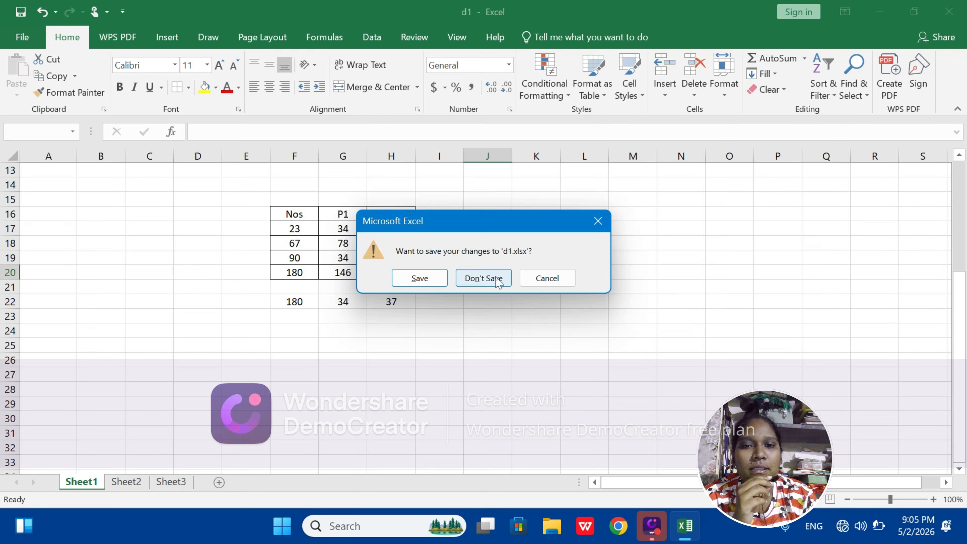
pyautogui.click(495, 277)
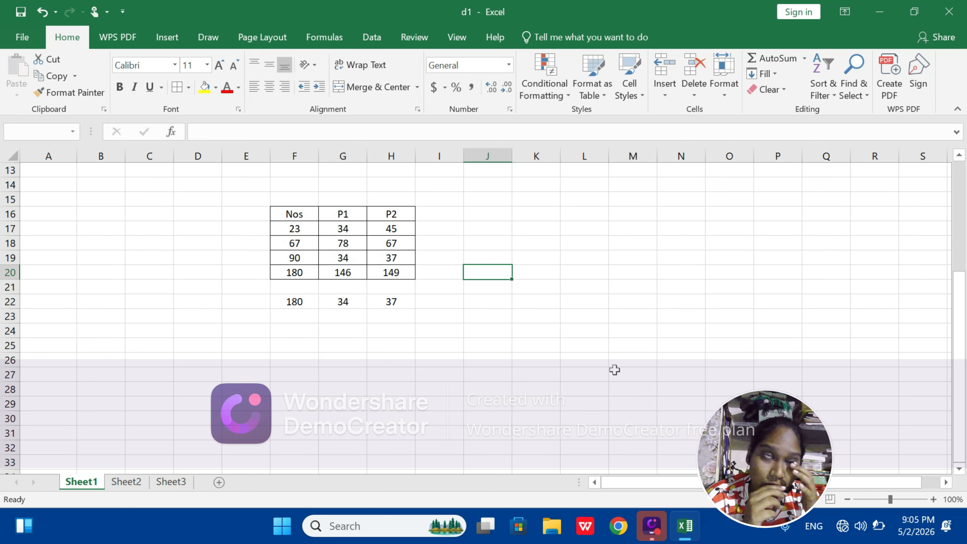
pyautogui.hotkey('alt', 'F4')
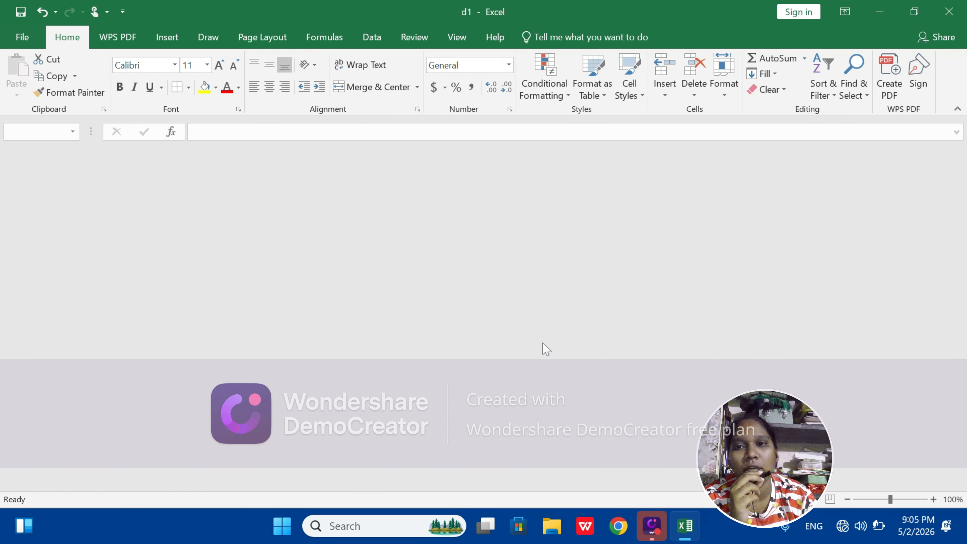